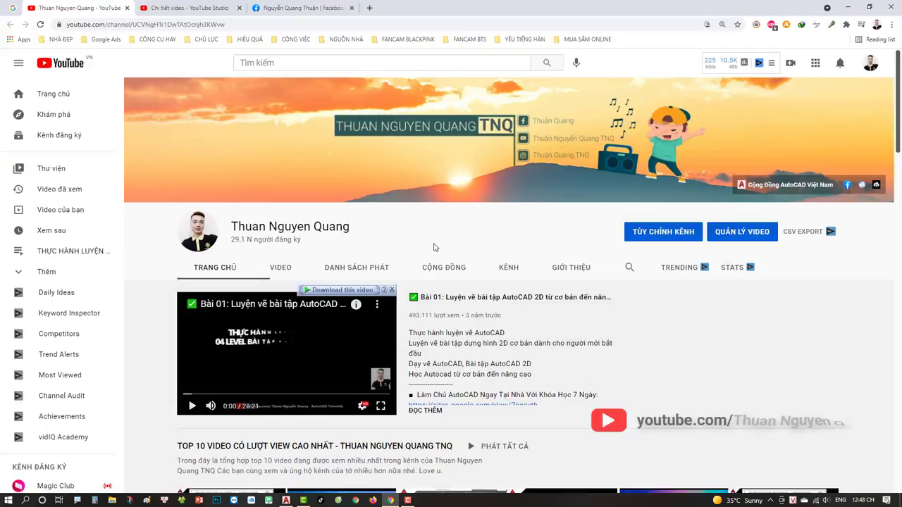
- Scroll to the channel's top-10 row and open the 'Bài 01: Luyện vẽ bài tập AutoCAD 2D' video
{"action": "scroll", "coordinate": [435, 310], "scroll_direction": "down", "scroll_amount": 1}
{"action": "scroll", "coordinate": [435, 310], "scroll_direction": "down", "scroll_amount": 2}
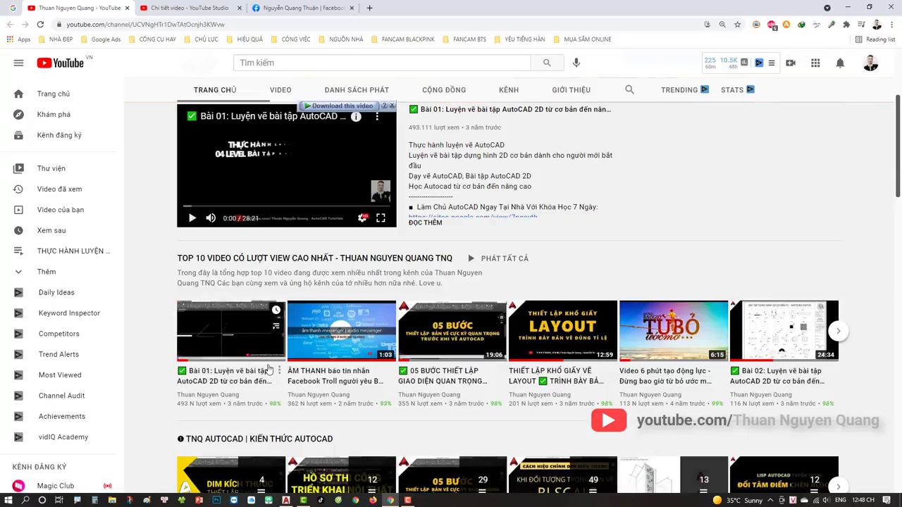
{"action": "scroll", "coordinate": [254, 338], "scroll_direction": "down", "scroll_amount": 1}
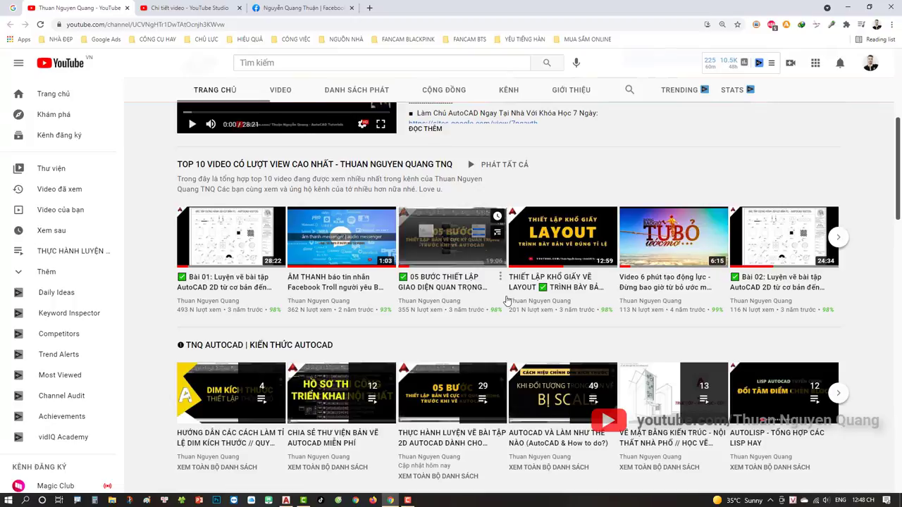
{"action": "left_click", "coordinate": [243, 284]}
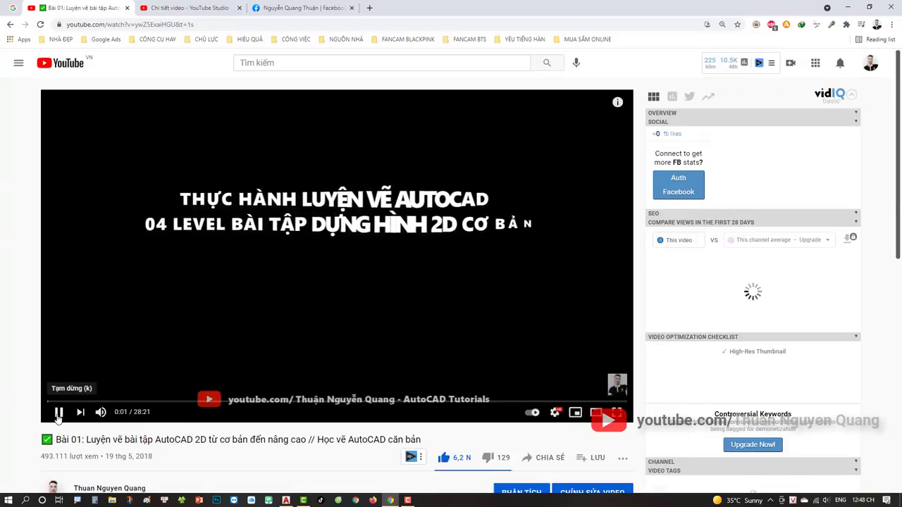
- Pause the Bài 01 video at 0:01 and review the vidIQ thumbnail panel and description
{"action": "left_click", "coordinate": [58, 417]}
{"action": "scroll", "coordinate": [394, 367], "scroll_direction": "down", "scroll_amount": 2}
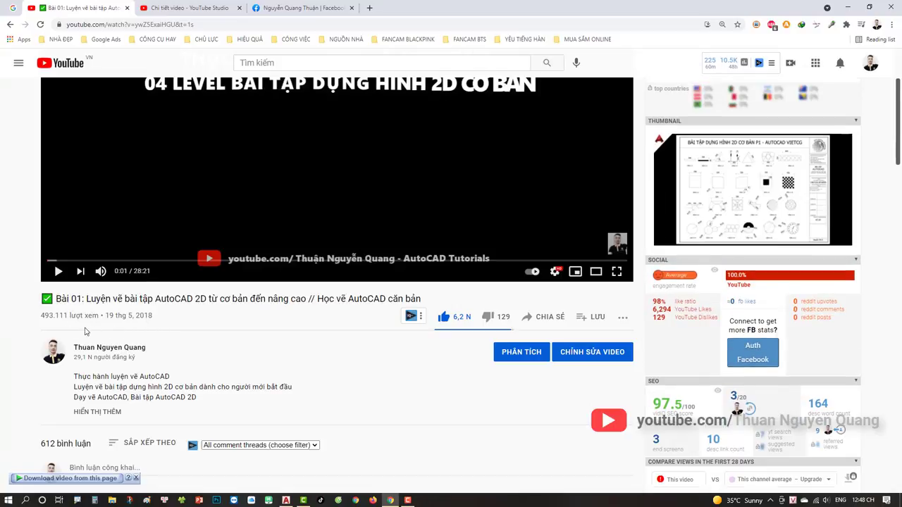
{"action": "scroll", "coordinate": [106, 339], "scroll_direction": "up", "scroll_amount": 2}
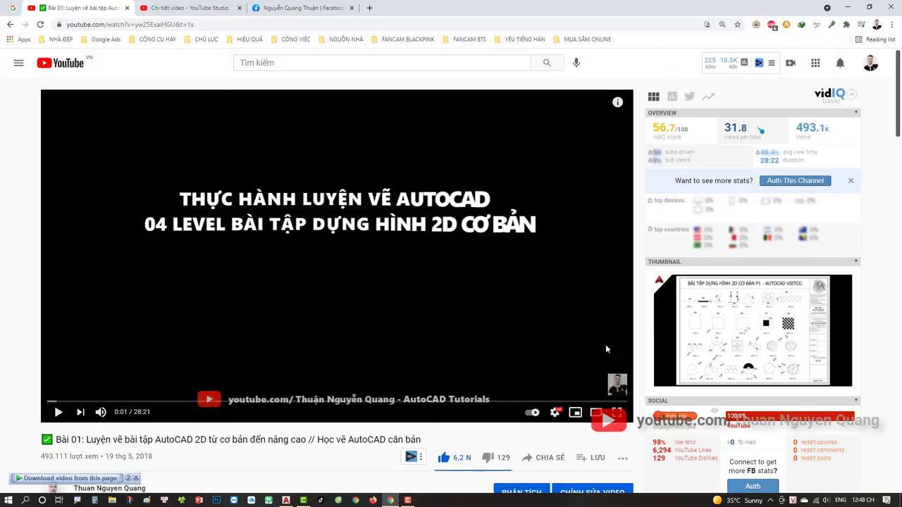
{"action": "scroll", "coordinate": [422, 324], "scroll_direction": "down", "scroll_amount": 3}
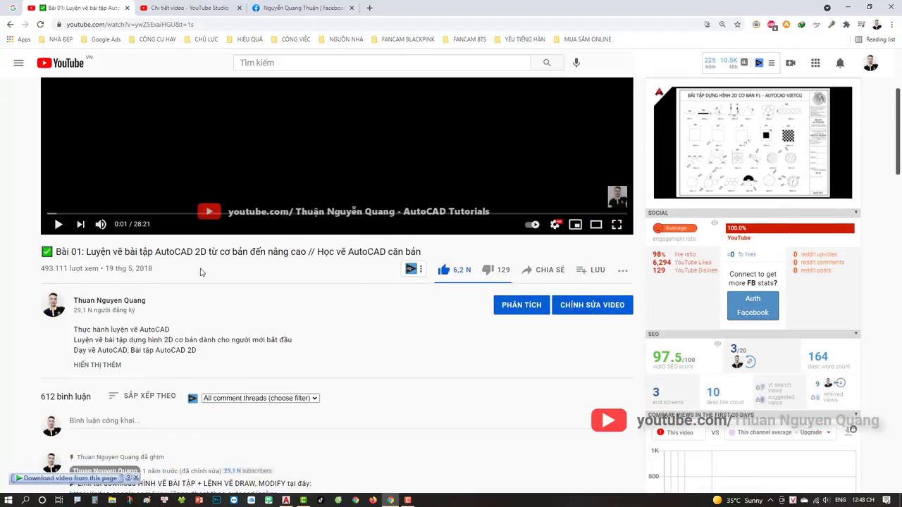
{"action": "scroll", "coordinate": [275, 295], "scroll_direction": "down", "scroll_amount": 1}
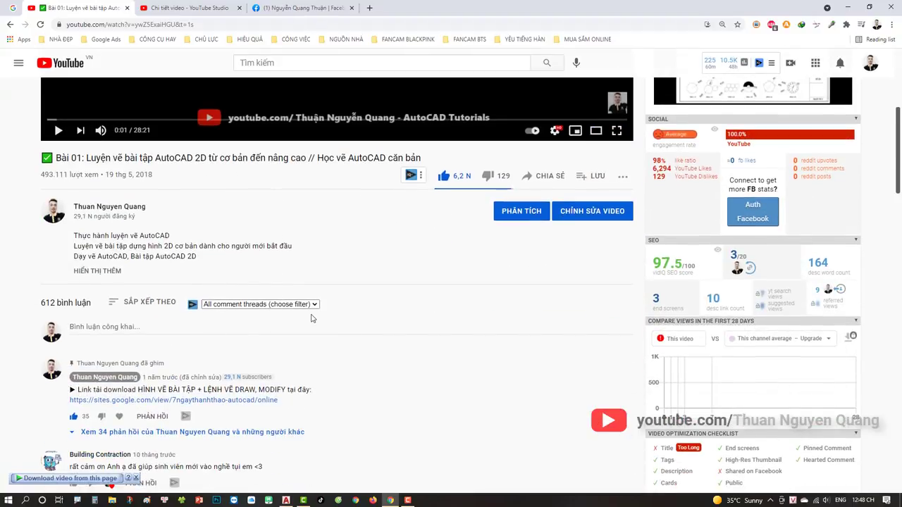
{"action": "scroll", "coordinate": [313, 318], "scroll_direction": "up", "scroll_amount": 3}
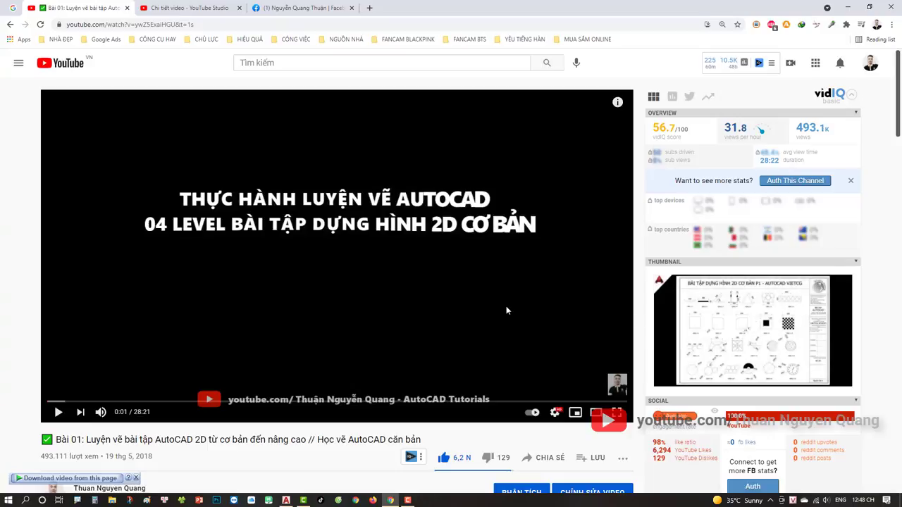
{"action": "scroll", "coordinate": [435, 346], "scroll_direction": "down", "scroll_amount": 2}
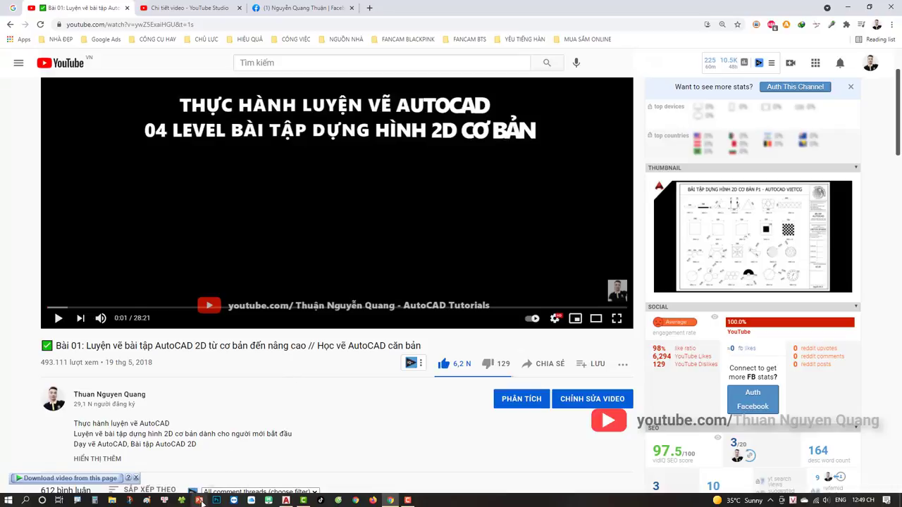
- Launch PowerPoint, dismiss the activation notice and start a blank presentation
{"action": "left_click", "coordinate": [200, 500]}
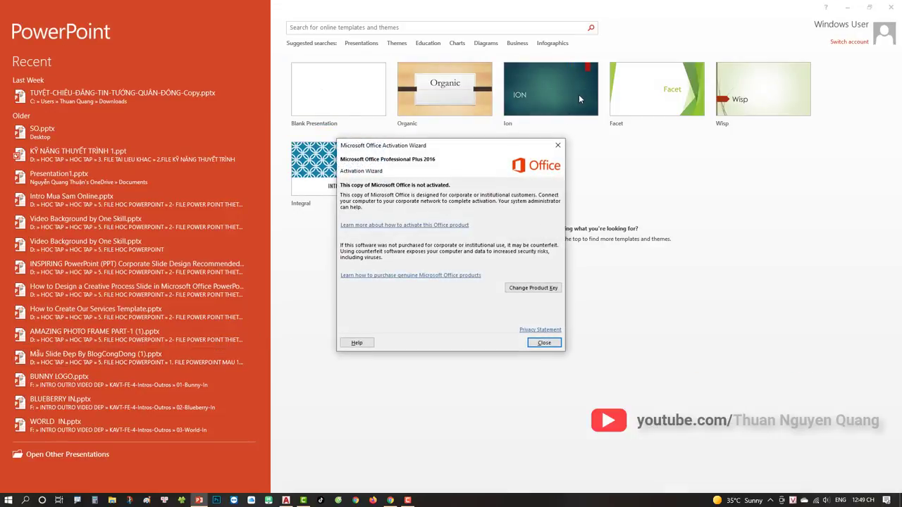
{"action": "left_click", "coordinate": [558, 147]}
{"action": "left_click", "coordinate": [346, 100]}
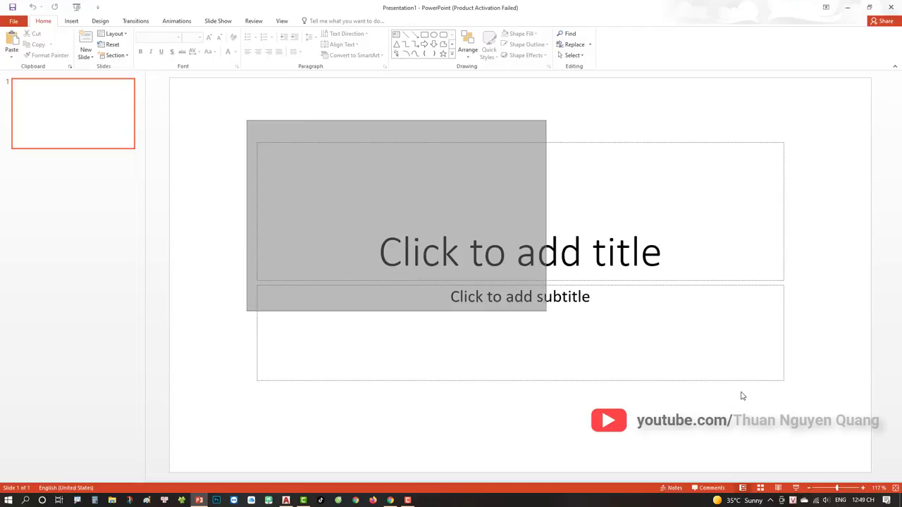
- Delete the title and subtitle placeholders so the slide is empty
{"action": "left_click_drag", "start_coordinate": [250, 129], "coordinate": [810, 409]}
{"action": "key", "text": "Delete"}
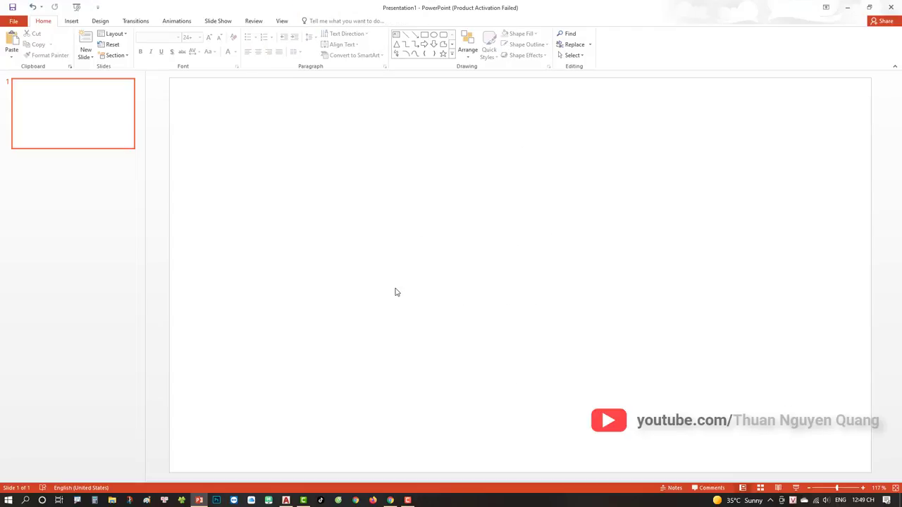
{"action": "scroll", "coordinate": [394, 289], "scroll_direction": "down", "scroll_amount": 2}
{"action": "scroll", "coordinate": [436, 296], "scroll_direction": "up", "scroll_amount": 2}
{"action": "scroll", "coordinate": [354, 244], "scroll_direction": "down", "scroll_amount": 2}
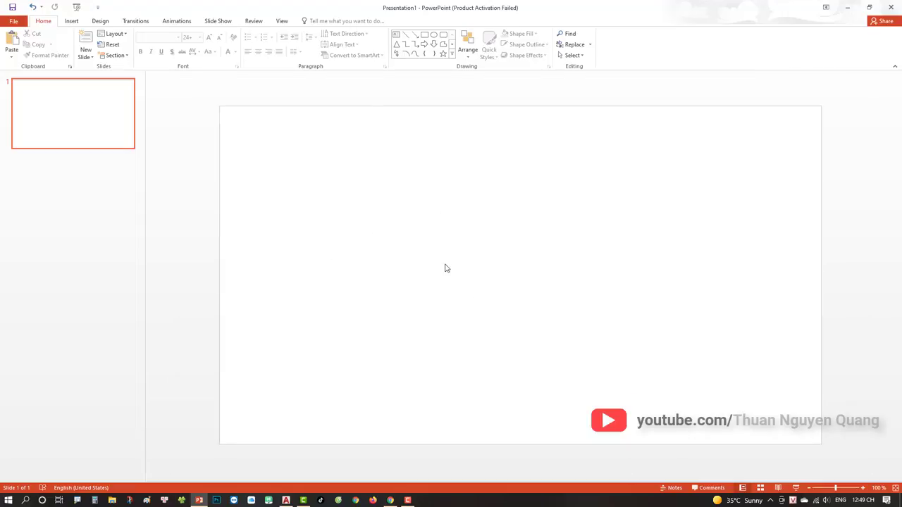
{"action": "scroll", "coordinate": [445, 266], "scroll_direction": "up", "scroll_amount": 2}
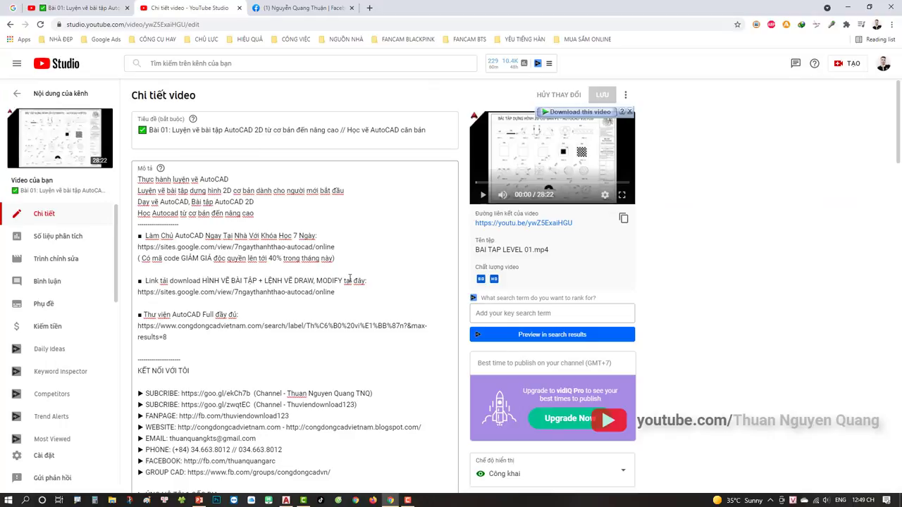
- Scroll the Studio Video details page down to the Thumbnail section and back up
{"action": "scroll", "coordinate": [350, 279], "scroll_direction": "down", "scroll_amount": 4}
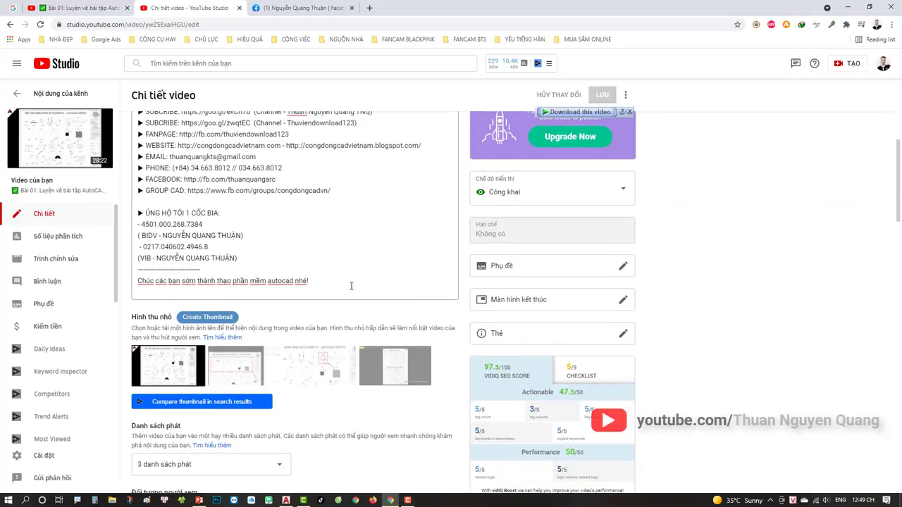
{"action": "scroll", "coordinate": [351, 285], "scroll_direction": "down", "scroll_amount": 3}
{"action": "scroll", "coordinate": [353, 230], "scroll_direction": "up", "scroll_amount": 3}
{"action": "scroll", "coordinate": [306, 244], "scroll_direction": "up", "scroll_amount": 4}
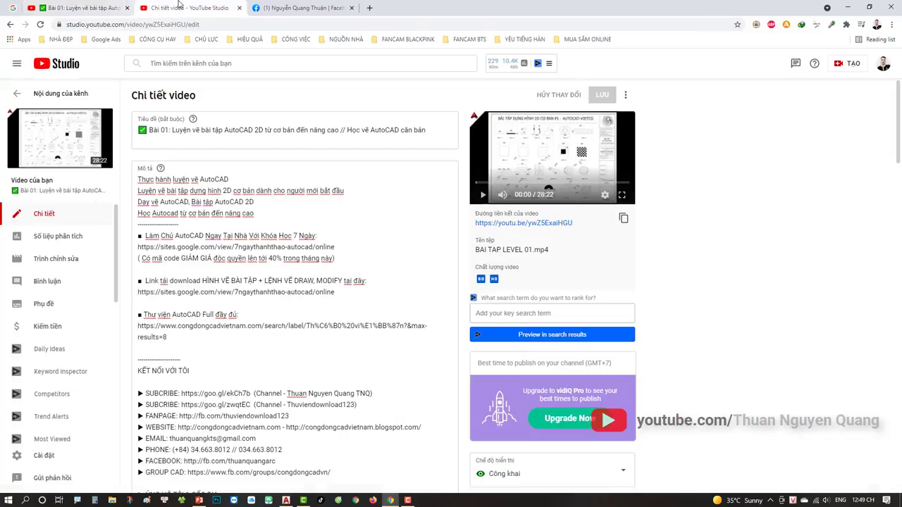
- Zoom into the AutoCAD part drawing and shift it slightly right, briefly checking PowerPoint
{"action": "left_click", "coordinate": [285, 500]}
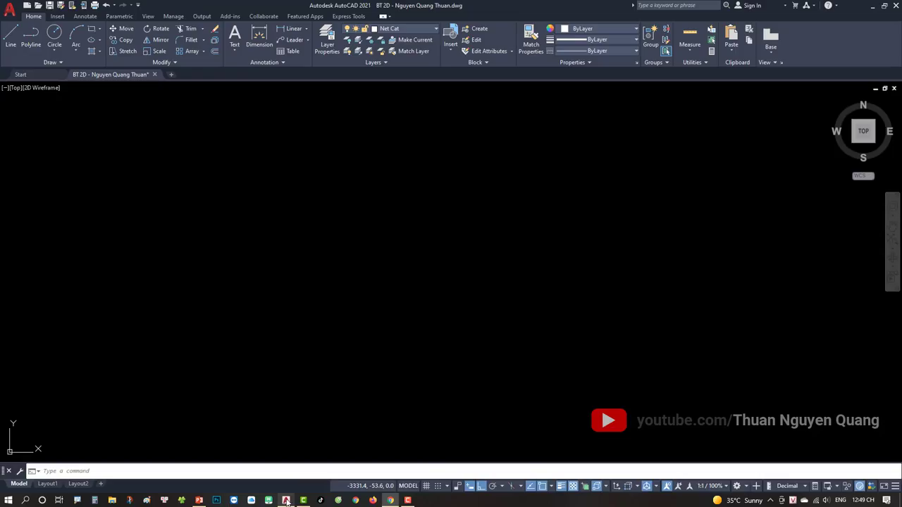
{"action": "scroll", "coordinate": [444, 231], "scroll_direction": "up", "scroll_amount": 6}
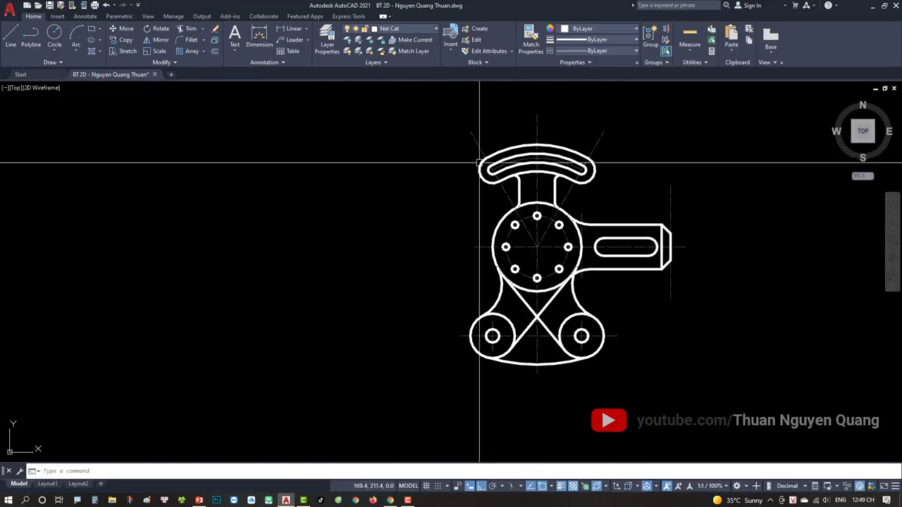
{"action": "scroll", "coordinate": [546, 222], "scroll_direction": "up", "scroll_amount": 2}
{"action": "left_click_drag", "start_coordinate": [543, 273], "coordinate": [594, 275]}
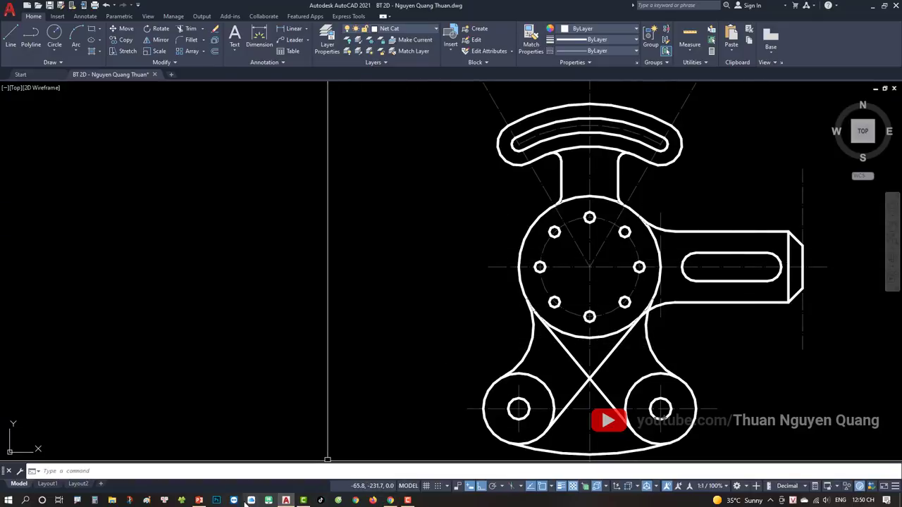
{"action": "left_click", "coordinate": [200, 500]}
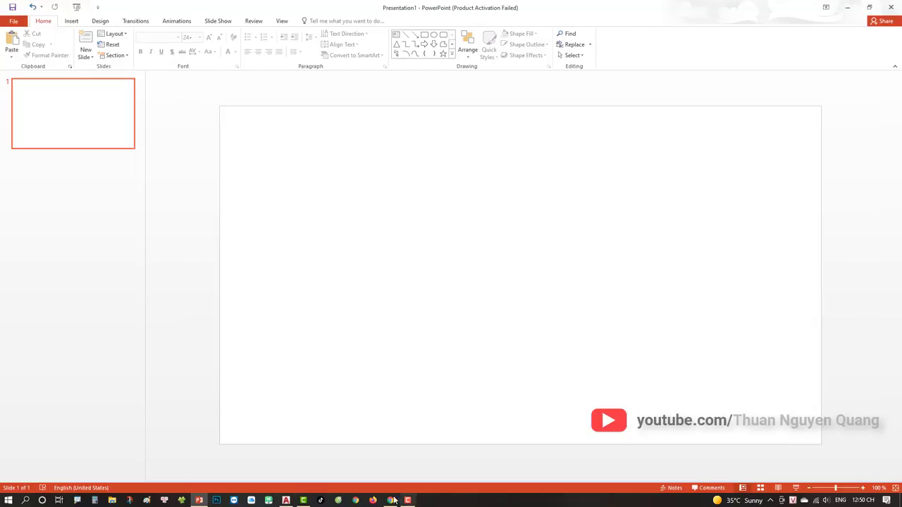
- Reframe the part drawing large on the right of the AutoCAD canvas, then return to PowerPoint
{"action": "left_click", "coordinate": [286, 500]}
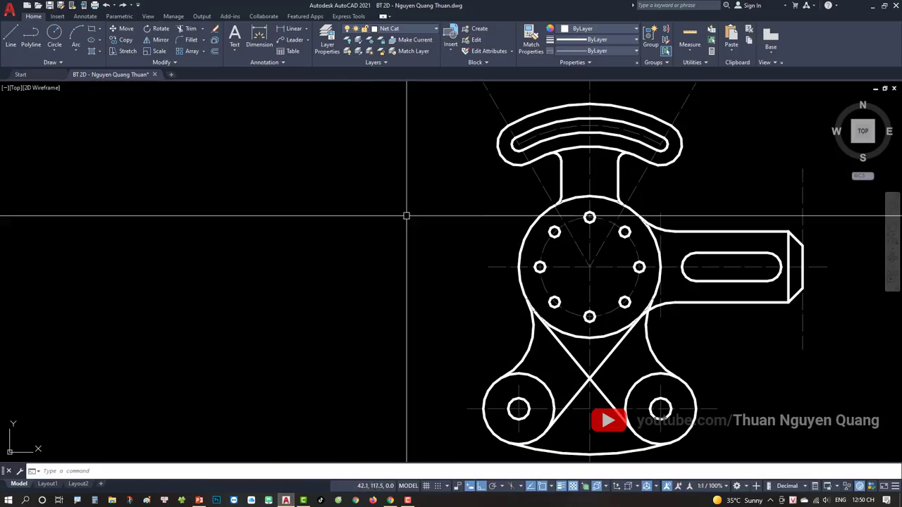
{"action": "scroll", "coordinate": [630, 228], "scroll_direction": "down", "scroll_amount": 5}
{"action": "scroll", "coordinate": [331, 165], "scroll_direction": "down", "scroll_amount": 5}
{"action": "scroll", "coordinate": [413, 195], "scroll_direction": "down", "scroll_amount": 3}
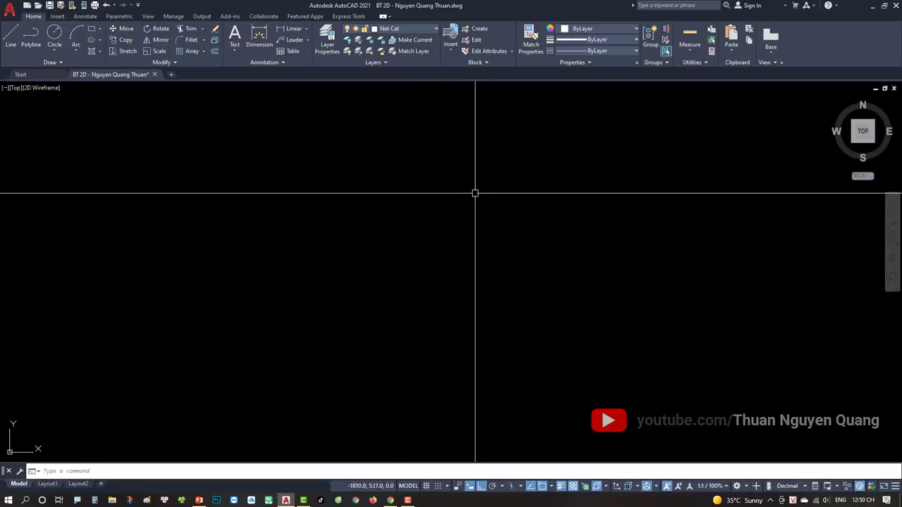
{"action": "mouse_move", "coordinate": [475, 192]}
{"action": "left_mouse_down"}
{"action": "mouse_move", "coordinate": [614, 255]}
{"action": "mouse_move", "coordinate": [607, 271]}
{"action": "mouse_move", "coordinate": [206, 183]}
{"action": "left_mouse_up"}
{"action": "scroll", "coordinate": [573, 249], "scroll_direction": "up", "scroll_amount": 3}
{"action": "scroll", "coordinate": [556, 257], "scroll_direction": "up", "scroll_amount": 3}
{"action": "scroll", "coordinate": [545, 237], "scroll_direction": "up", "scroll_amount": 2}
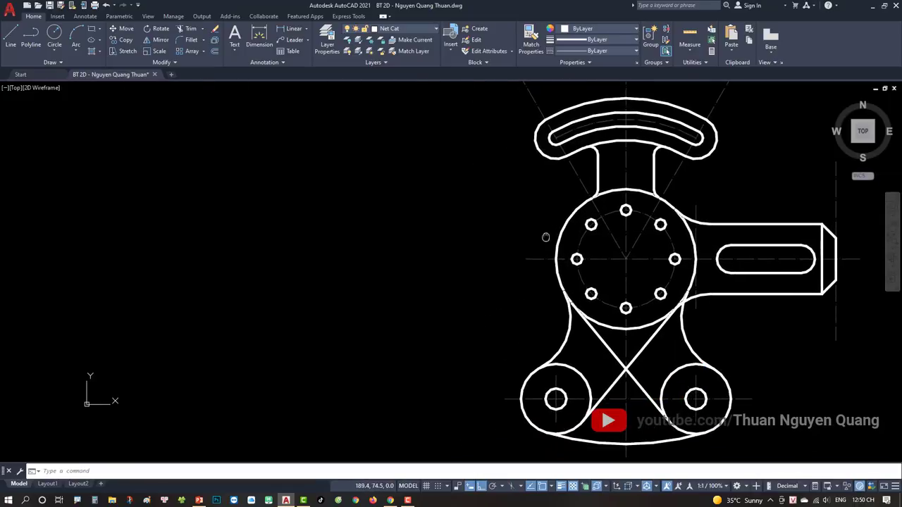
{"action": "mouse_move", "coordinate": [546, 237]}
{"action": "left_mouse_down"}
{"action": "mouse_move", "coordinate": [520, 239]}
{"action": "mouse_move", "coordinate": [525, 234]}
{"action": "left_mouse_up"}
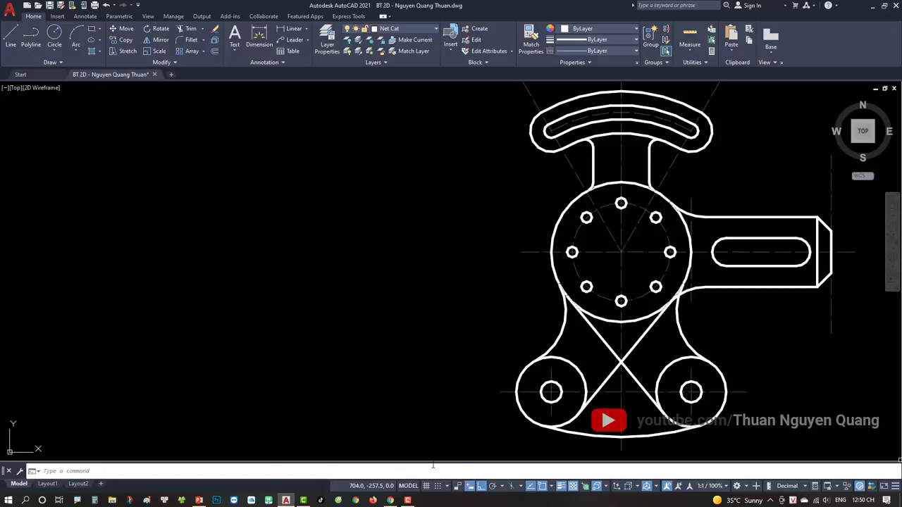
{"action": "left_click", "coordinate": [198, 500]}
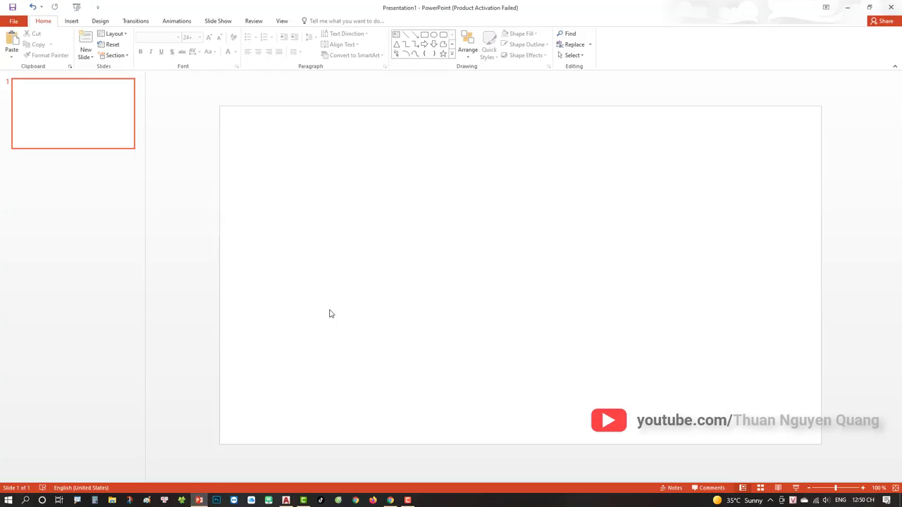
- Paste the AutoCAD screenshot onto the slide and resize it toward the slide edges
{"action": "key", "text": "ctrl+v"}
{"action": "scroll", "coordinate": [361, 253], "scroll_direction": "down", "scroll_amount": 3}
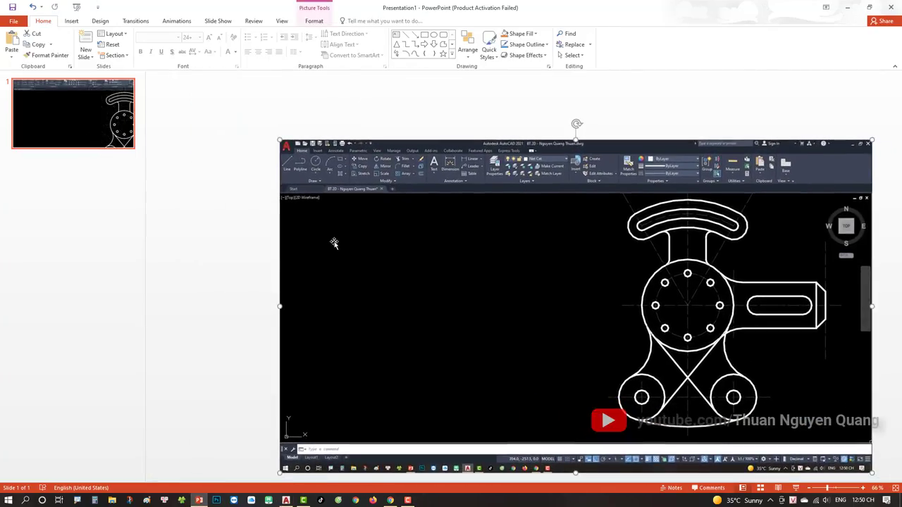
{"action": "mouse_move", "coordinate": [451, 263]}
{"action": "left_mouse_down"}
{"action": "mouse_move", "coordinate": [373, 226]}
{"action": "mouse_move", "coordinate": [521, 277]}
{"action": "left_mouse_up"}
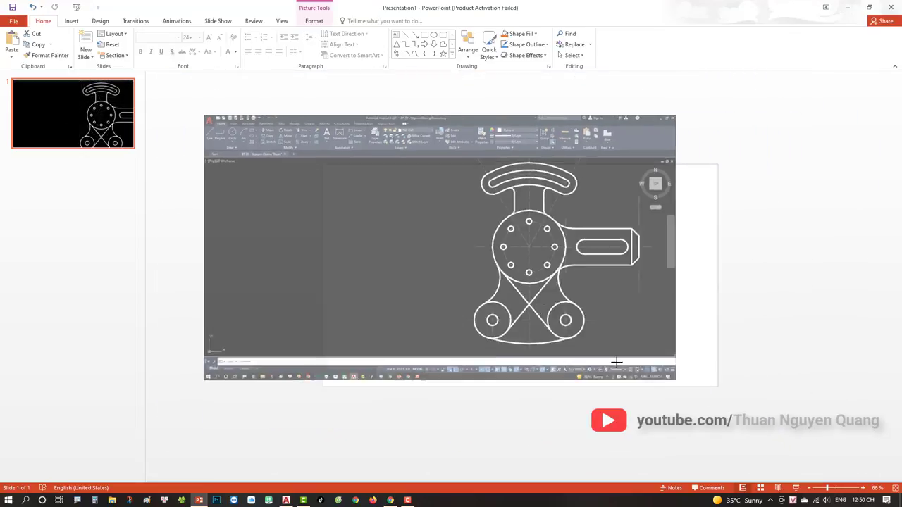
{"action": "left_click_drag", "start_coordinate": [796, 449], "coordinate": [555, 313]}
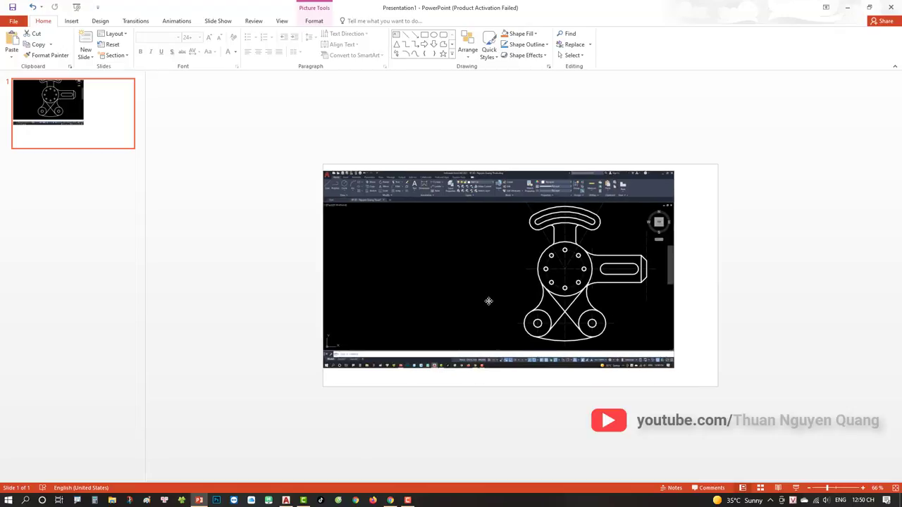
{"action": "left_click_drag", "start_coordinate": [392, 263], "coordinate": [512, 312]}
{"action": "left_click_drag", "start_coordinate": [674, 362], "coordinate": [697, 386]}
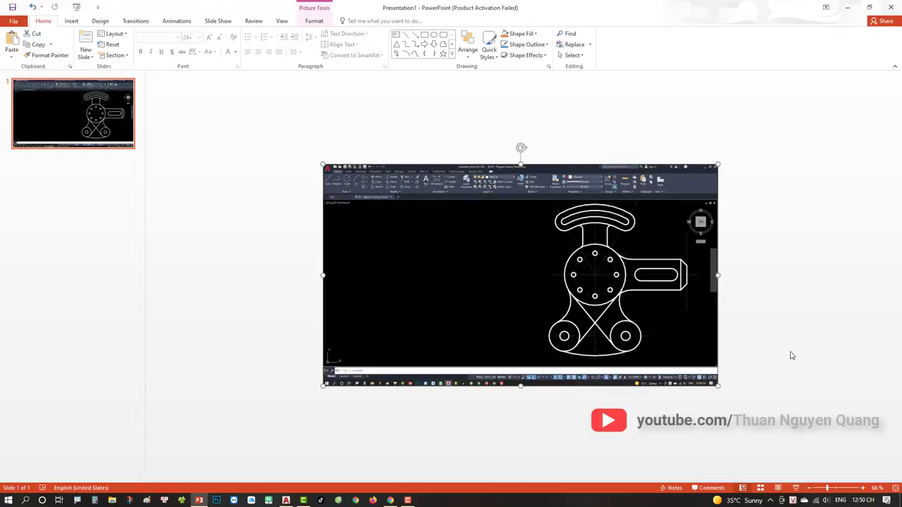
{"action": "left_click", "coordinate": [790, 356]}
- Paste a larger AutoCAD screenshot and line it up with the slide
{"action": "key", "text": "ctrl+v"}
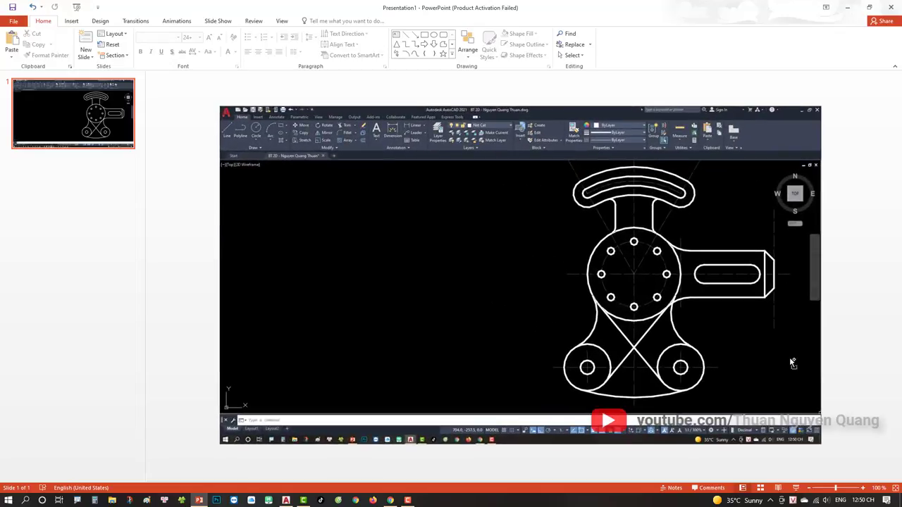
{"action": "scroll", "coordinate": [556, 212], "scroll_direction": "up", "scroll_amount": 3}
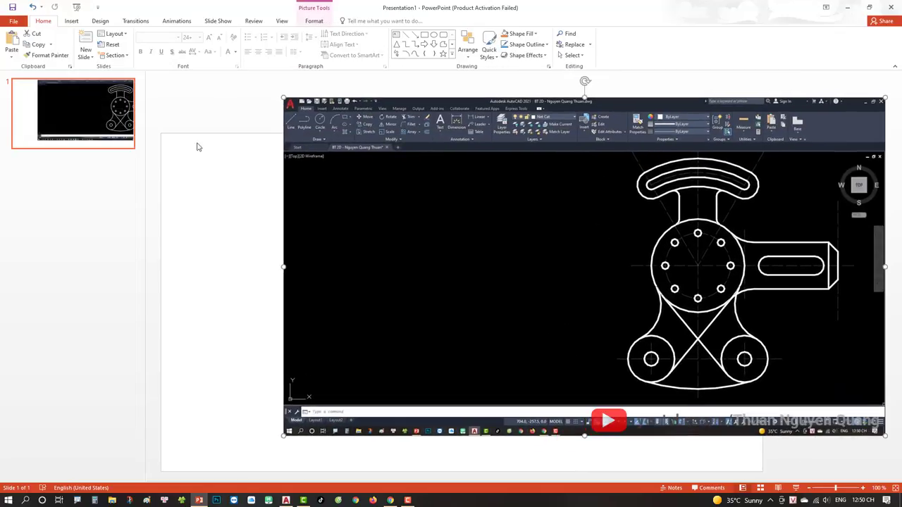
{"action": "right_click", "coordinate": [185, 109]}
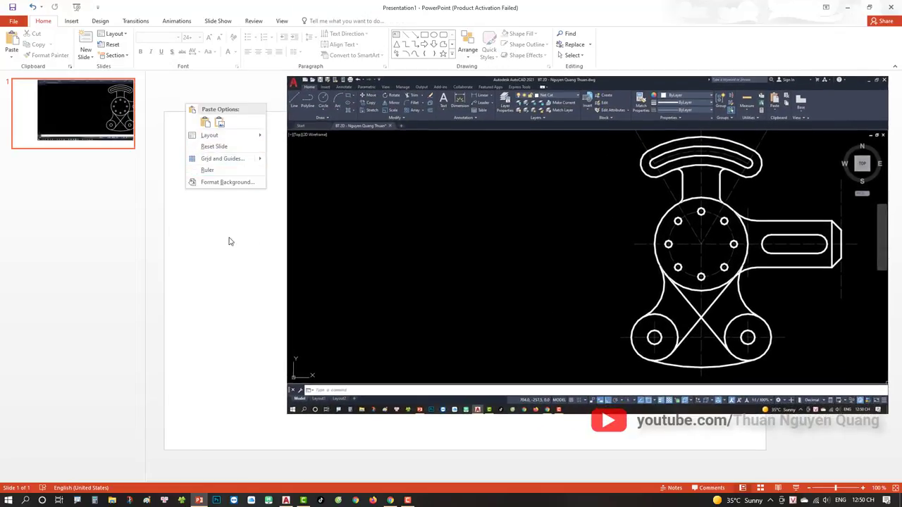
{"action": "left_click", "coordinate": [367, 221]}
{"action": "mouse_move", "coordinate": [367, 221]}
{"action": "left_mouse_down"}
{"action": "mouse_move", "coordinate": [301, 224]}
{"action": "mouse_move", "coordinate": [356, 219]}
{"action": "left_mouse_up"}
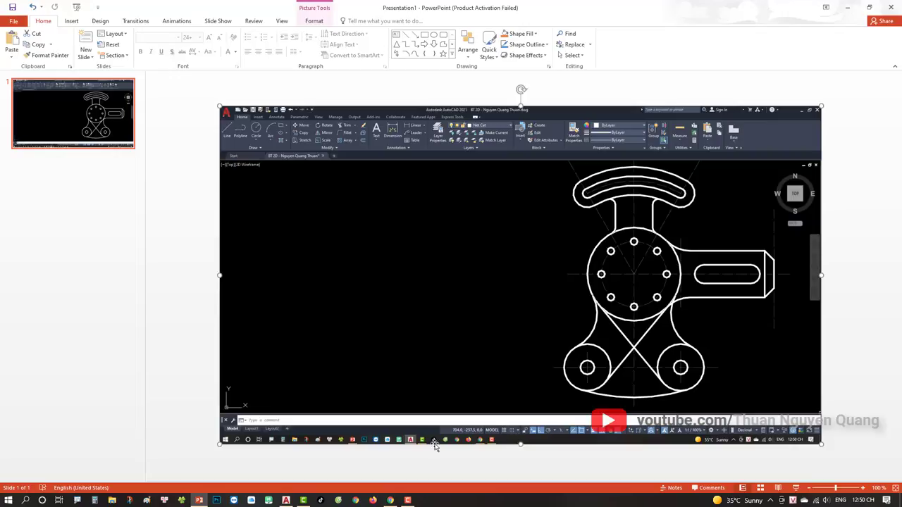
- Crop the taskbar strip off the screenshot's bottom and stretch it to the slide edge
{"action": "right_click", "coordinate": [508, 285]}
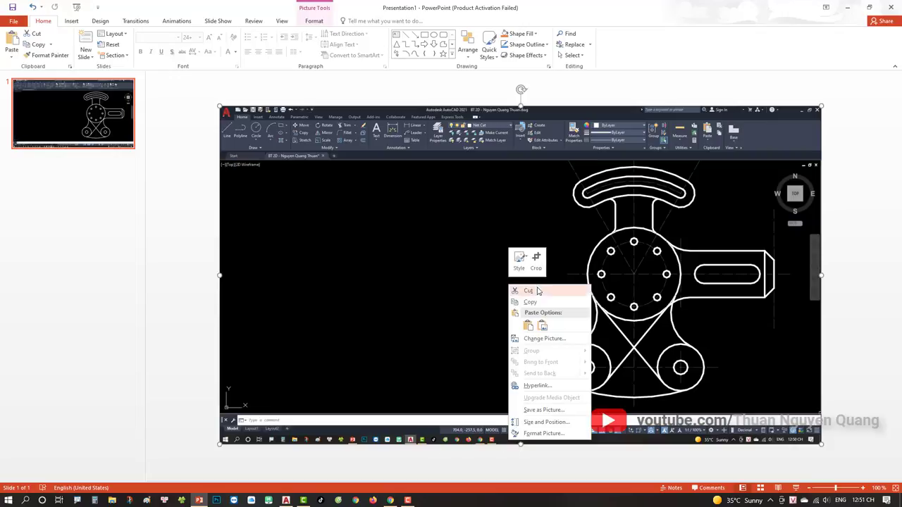
{"action": "left_click", "coordinate": [536, 263]}
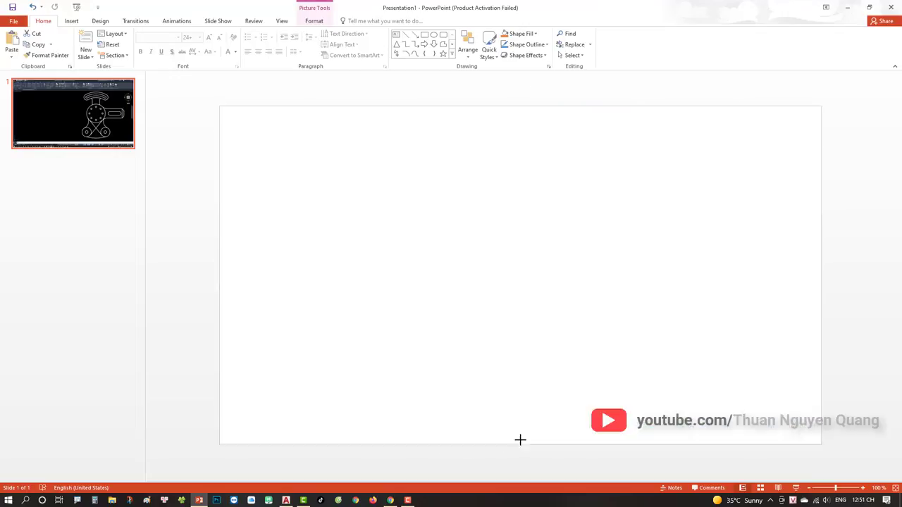
{"action": "left_click_drag", "start_coordinate": [520, 444], "coordinate": [520, 434]}
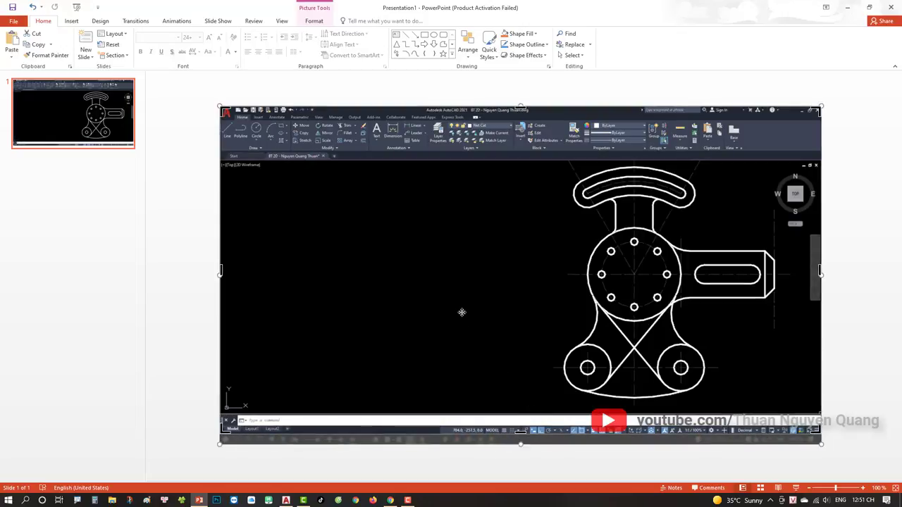
{"action": "left_click", "coordinate": [177, 249]}
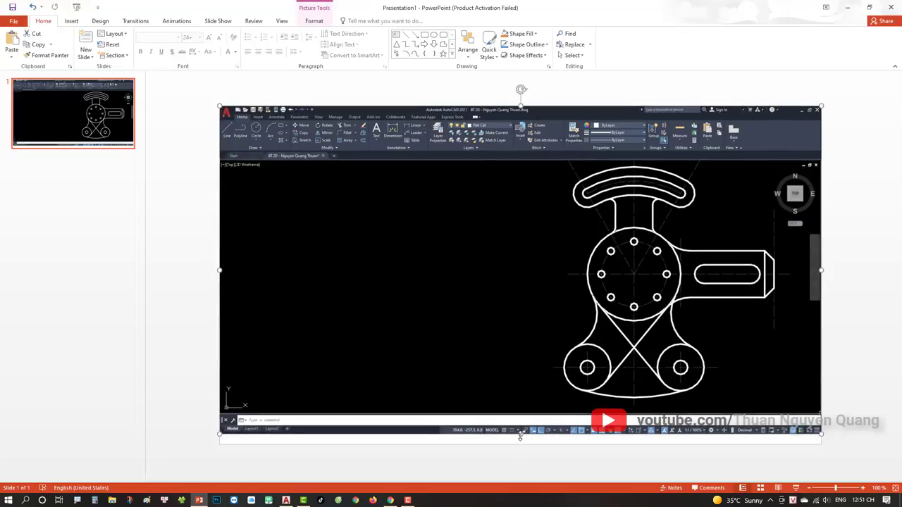
{"action": "left_click_drag", "start_coordinate": [520, 436], "coordinate": [521, 444]}
{"action": "key", "text": "Escape"}
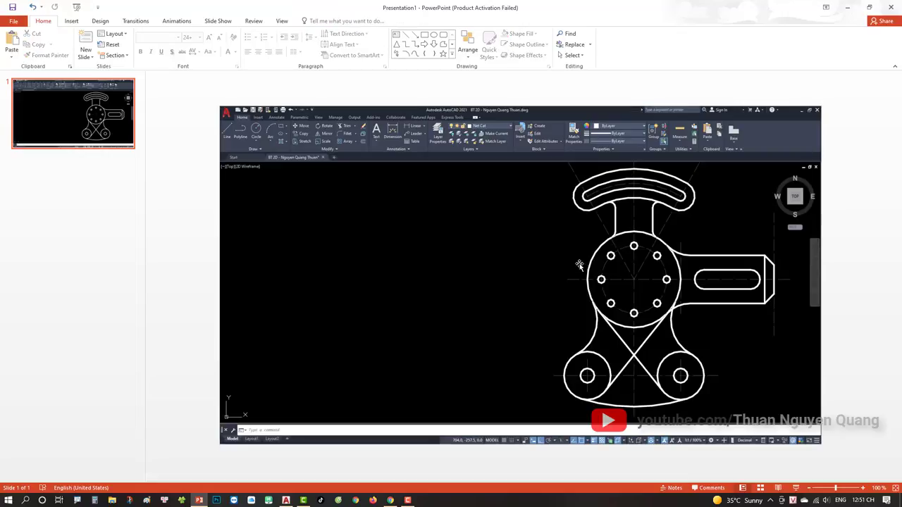
{"action": "left_click_drag", "start_coordinate": [557, 284], "coordinate": [555, 282]}
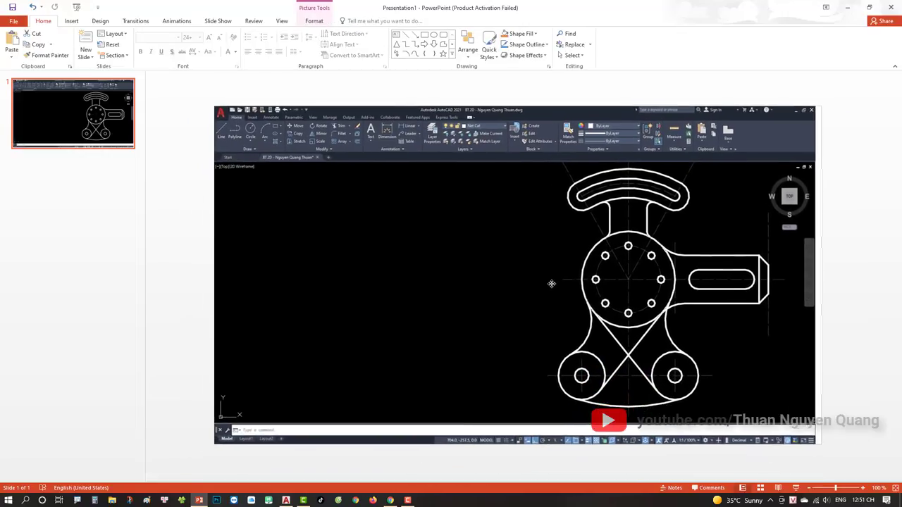
{"action": "left_click", "coordinate": [390, 500]}
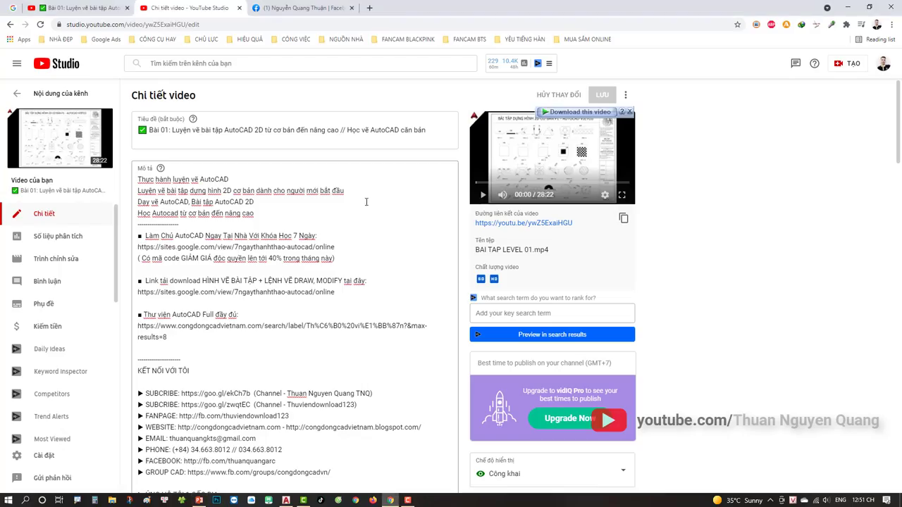
{"action": "left_click", "coordinate": [79, 7]}
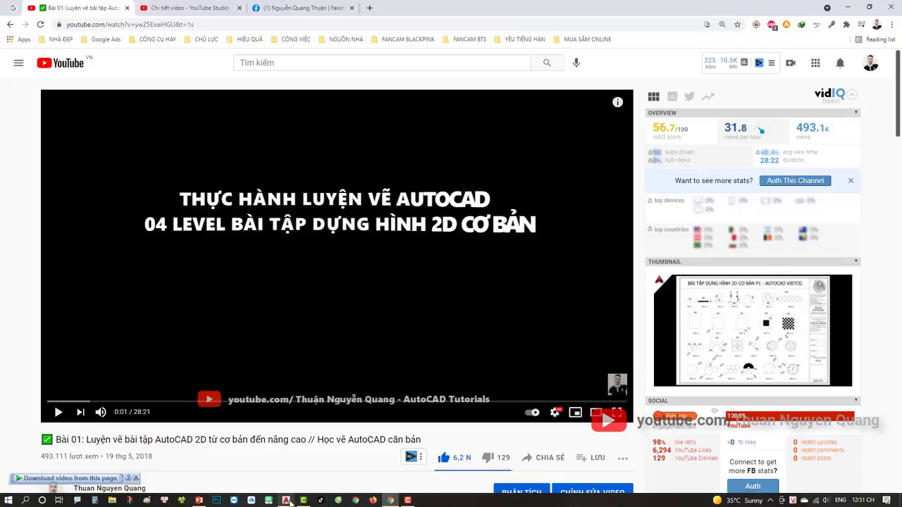
{"action": "left_click", "coordinate": [200, 500]}
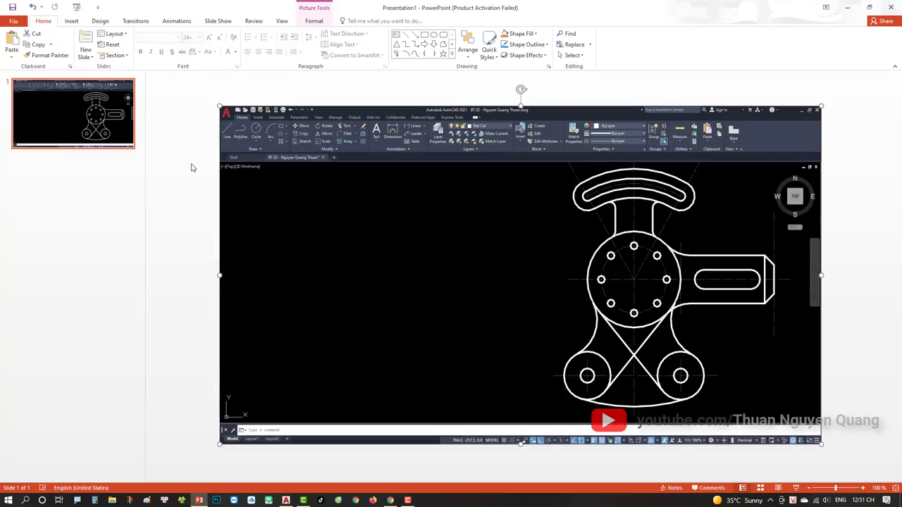
- Insert tải xuống.png from the Desktop and drag the red AutoCAD logo to the slide's left
{"action": "left_click", "coordinate": [71, 20]}
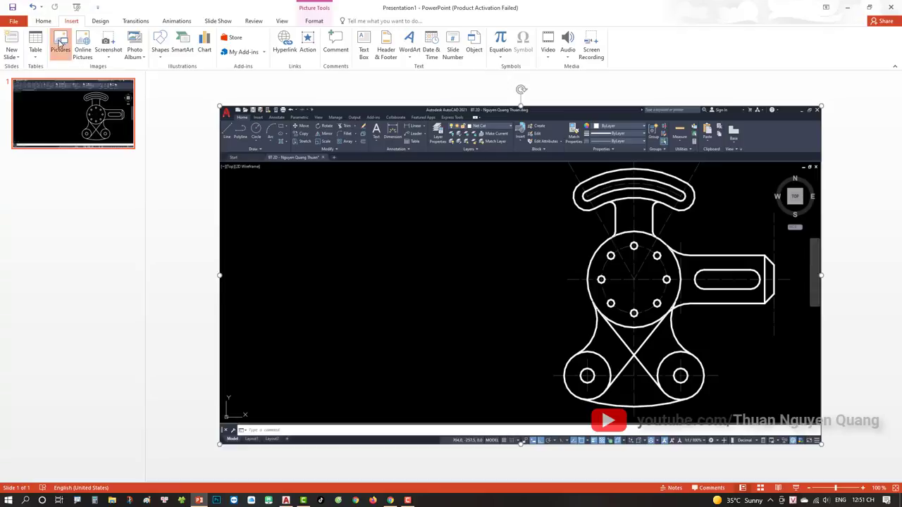
{"action": "left_click", "coordinate": [60, 44]}
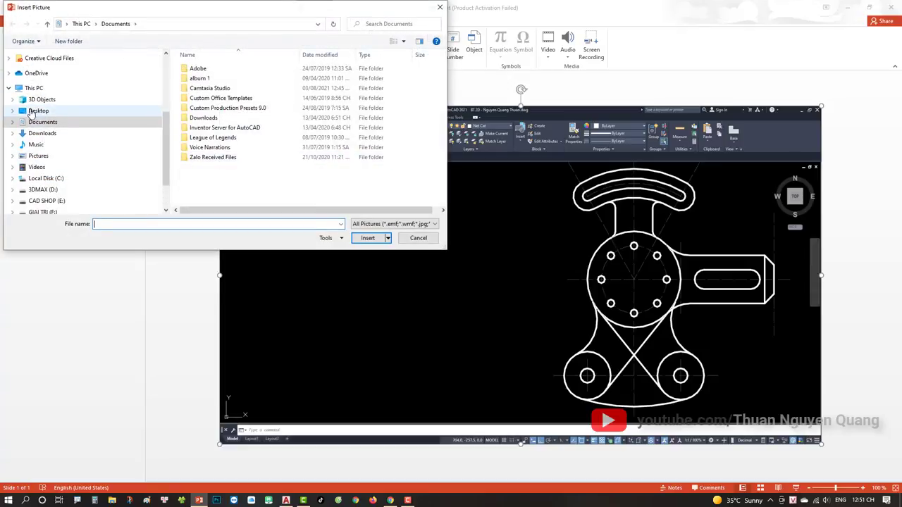
{"action": "left_click", "coordinate": [38, 111]}
{"action": "scroll", "coordinate": [212, 151], "scroll_direction": "down", "scroll_amount": 5}
{"action": "scroll", "coordinate": [303, 168], "scroll_direction": "down", "scroll_amount": 5}
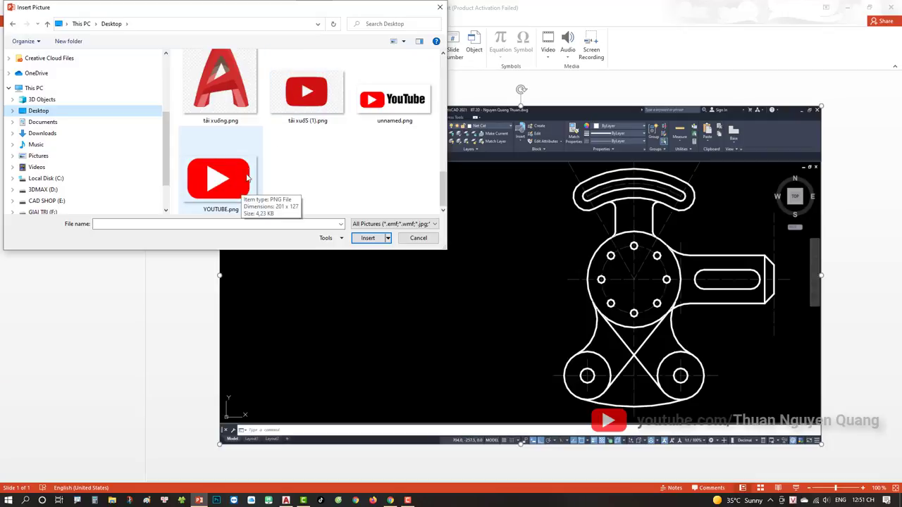
{"action": "left_click", "coordinate": [232, 131]}
{"action": "scroll", "coordinate": [268, 169], "scroll_direction": "up", "scroll_amount": 2}
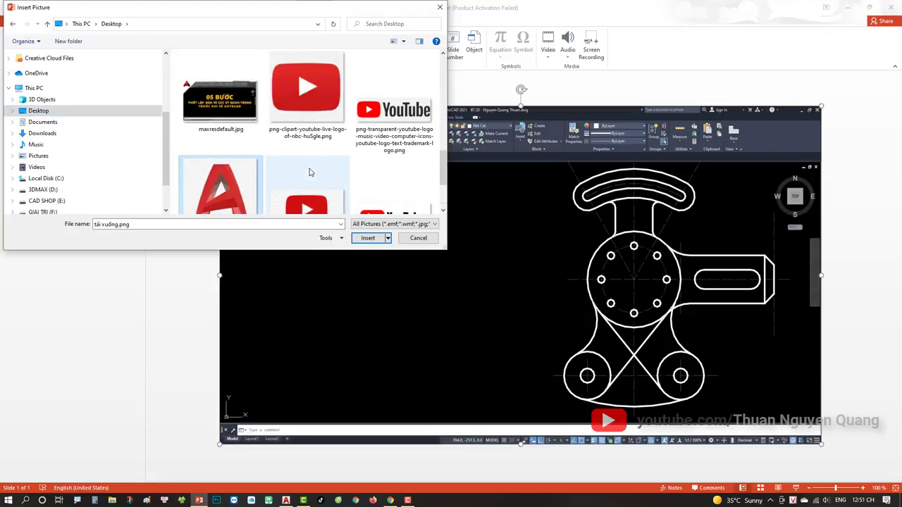
{"action": "scroll", "coordinate": [265, 160], "scroll_direction": "down", "scroll_amount": 1}
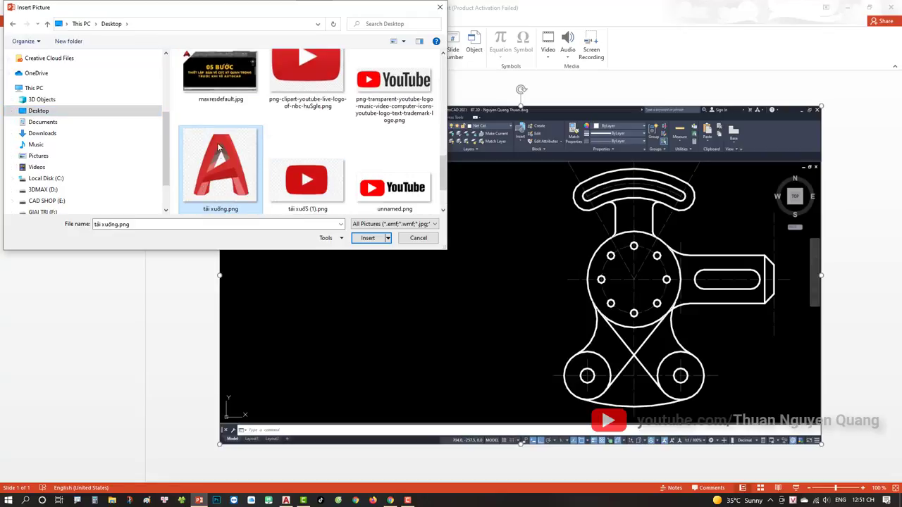
{"action": "left_click", "coordinate": [367, 237]}
{"action": "mouse_move", "coordinate": [520, 257]}
{"action": "left_mouse_down"}
{"action": "mouse_move", "coordinate": [364, 227]}
{"action": "mouse_move", "coordinate": [316, 229]}
{"action": "mouse_move", "coordinate": [328, 240]}
{"action": "mouse_move", "coordinate": [321, 252]}
{"action": "left_mouse_up"}
{"action": "scroll", "coordinate": [320, 268], "scroll_direction": "up", "scroll_amount": 2, "text": "ctrl"}
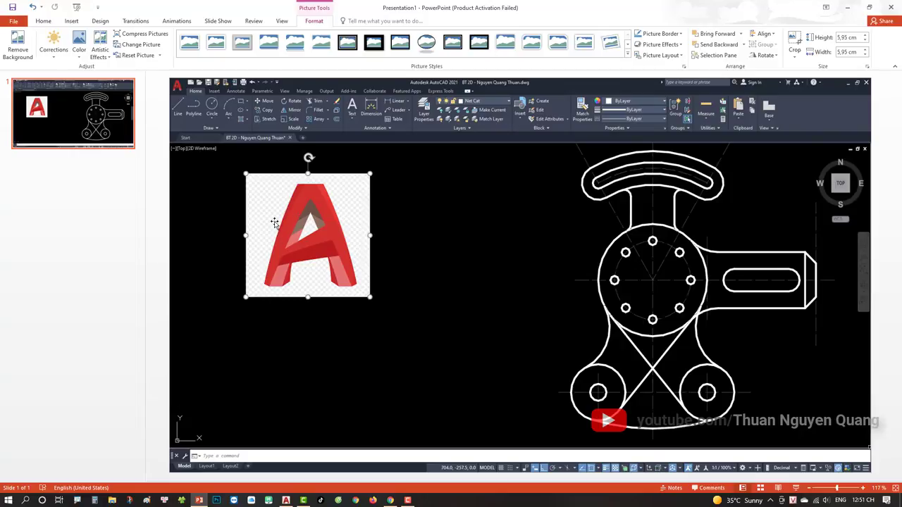
- Fine-tune the red AutoCAD logo's position in the black area left of the drawing
{"action": "left_click_drag", "start_coordinate": [297, 228], "coordinate": [329, 262]}
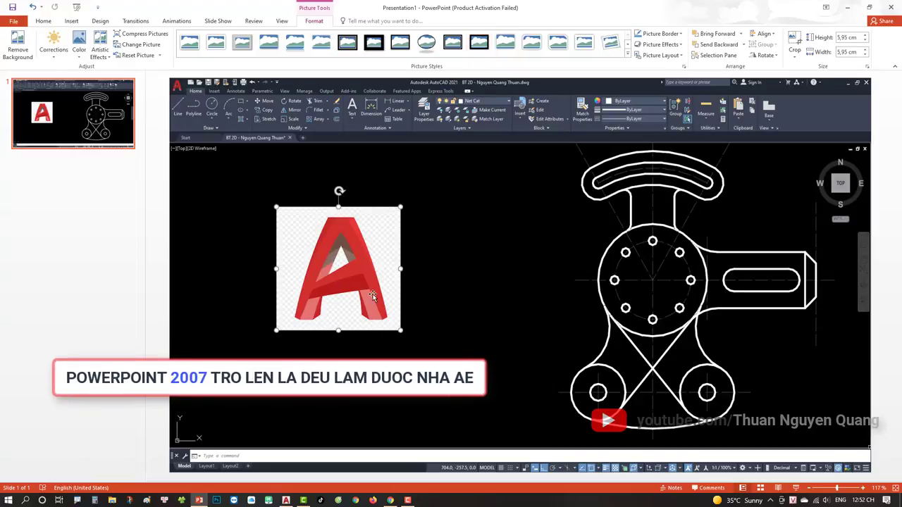
{"action": "left_click_drag", "start_coordinate": [372, 296], "coordinate": [352, 288]}
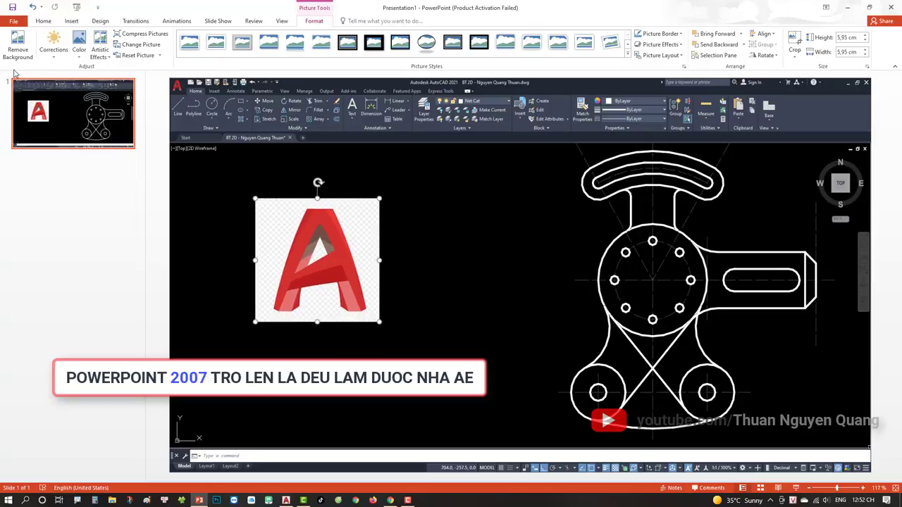
{"action": "left_click_drag", "start_coordinate": [317, 215], "coordinate": [289, 217]}
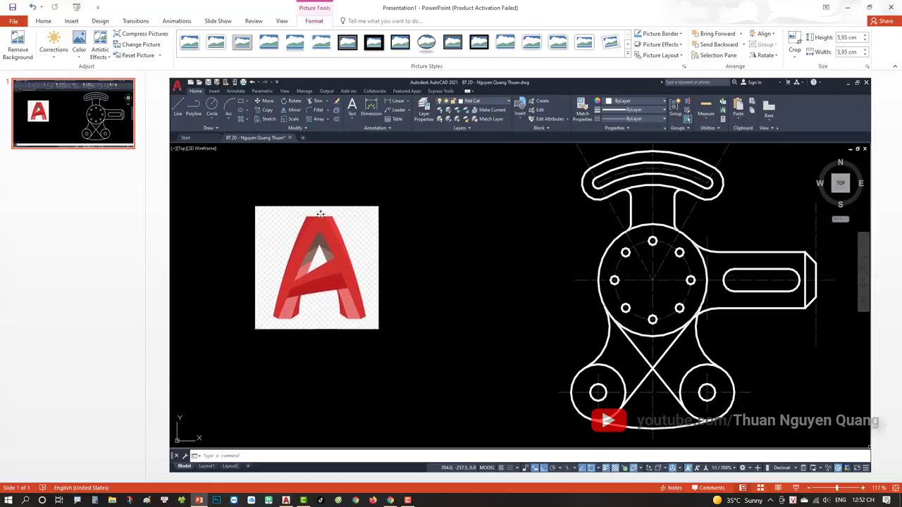
{"action": "left_click_drag", "start_coordinate": [289, 217], "coordinate": [315, 213]}
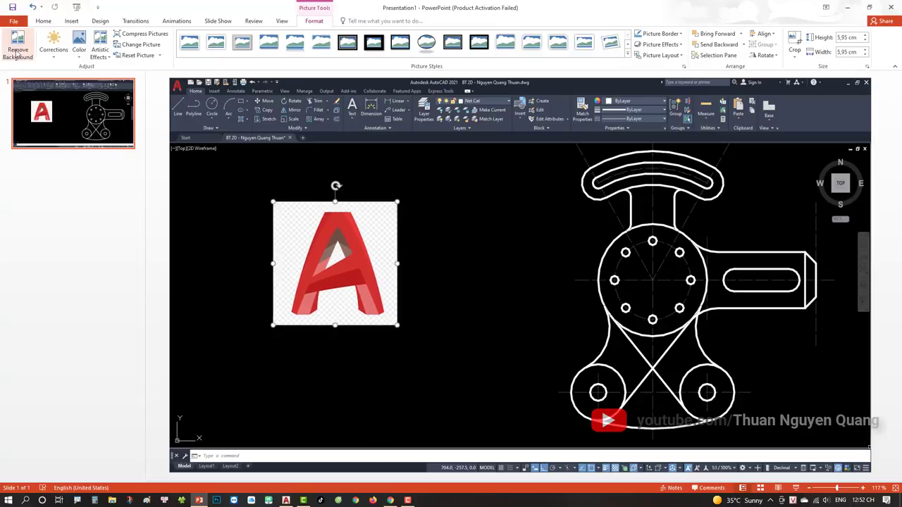
- Use Remove Background on the logo, extend the kept area to its top and bottom, and keep changes
{"action": "left_click", "coordinate": [14, 21]}
{"action": "left_click", "coordinate": [17, 21]}
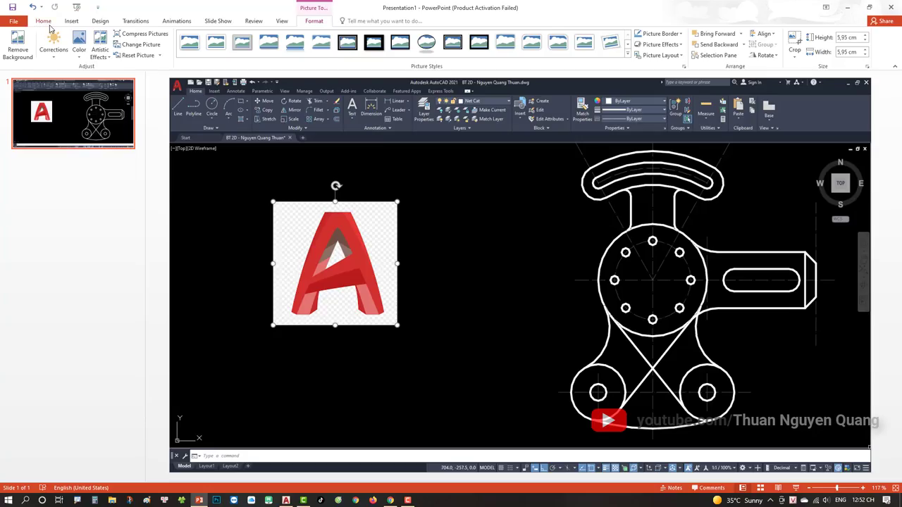
{"action": "left_click", "coordinate": [43, 23]}
{"action": "left_click", "coordinate": [314, 21]}
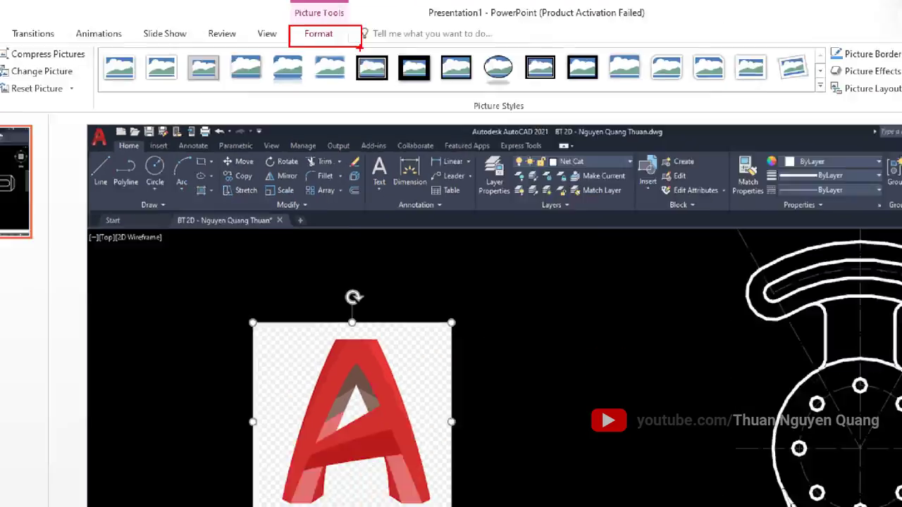
{"action": "left_click", "coordinate": [15, 42]}
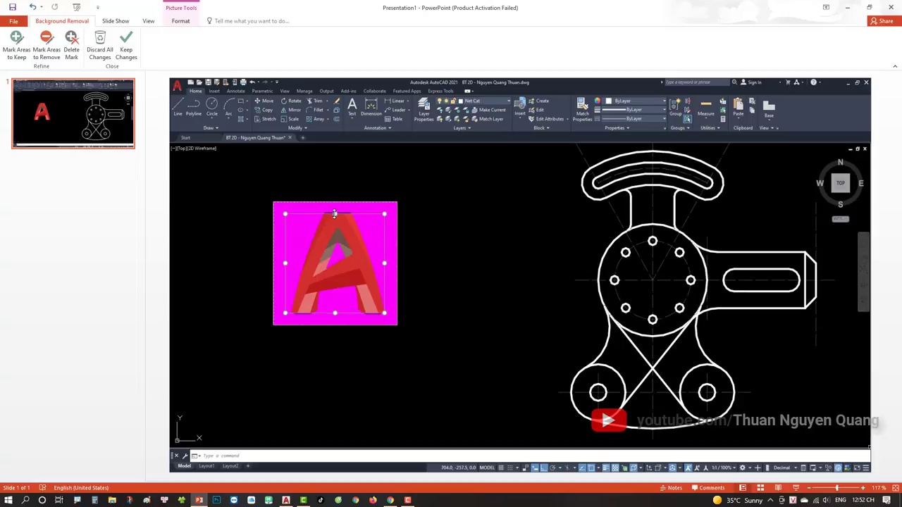
{"action": "left_click_drag", "start_coordinate": [334, 213], "coordinate": [334, 208]}
{"action": "left_click_drag", "start_coordinate": [335, 312], "coordinate": [336, 316]}
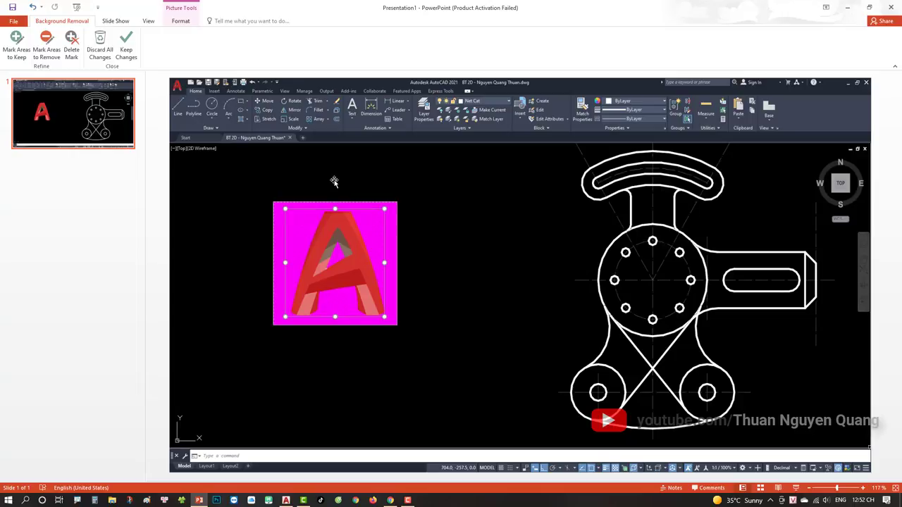
{"action": "left_click", "coordinate": [126, 44]}
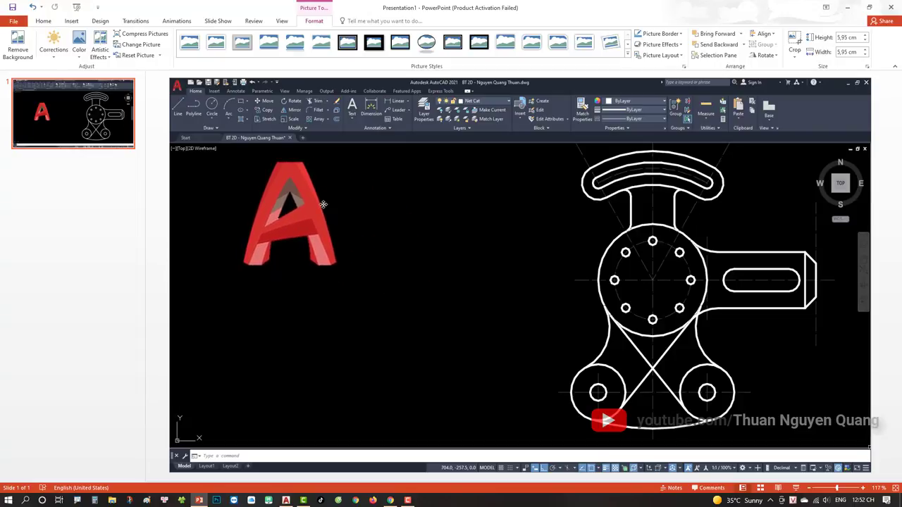
- Shrink the red A logo to about 3.49 cm square and place it near the top-left
{"action": "left_click", "coordinate": [388, 283]}
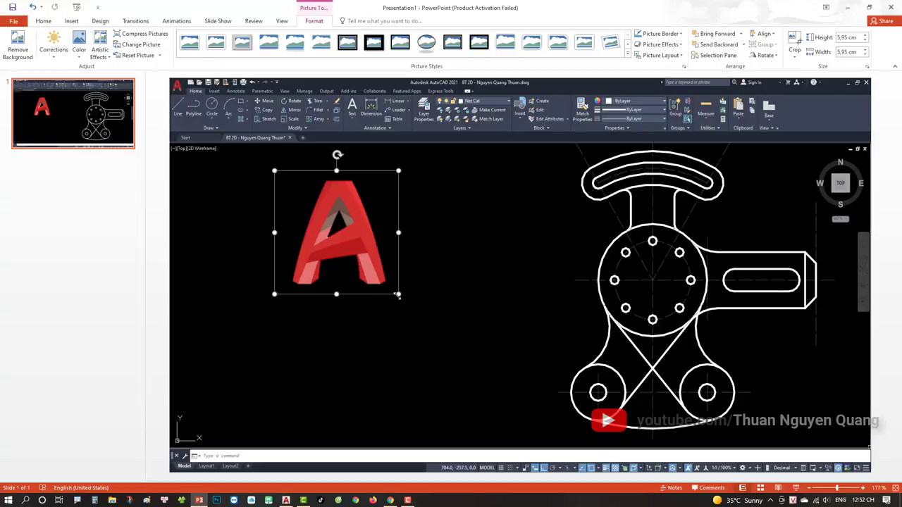
{"action": "left_click_drag", "start_coordinate": [398, 295], "coordinate": [260, 150]}
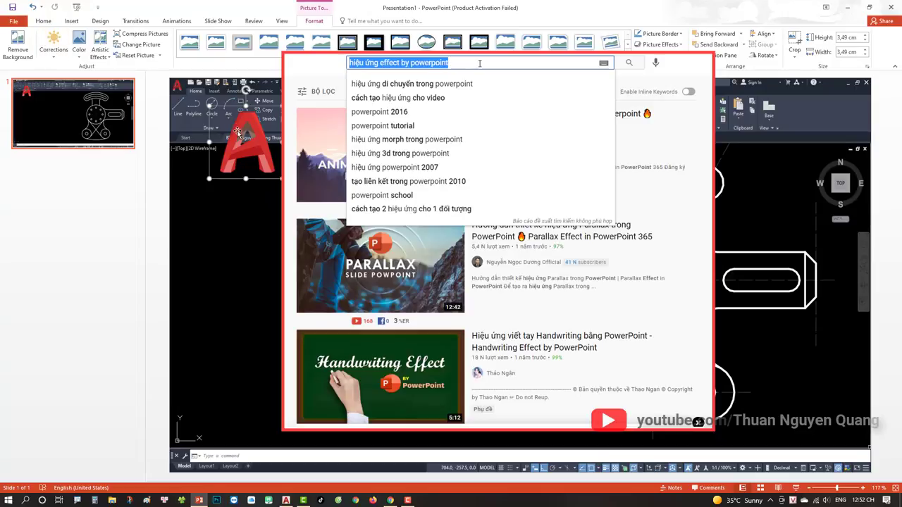
{"action": "left_click_drag", "start_coordinate": [238, 132], "coordinate": [300, 218]}
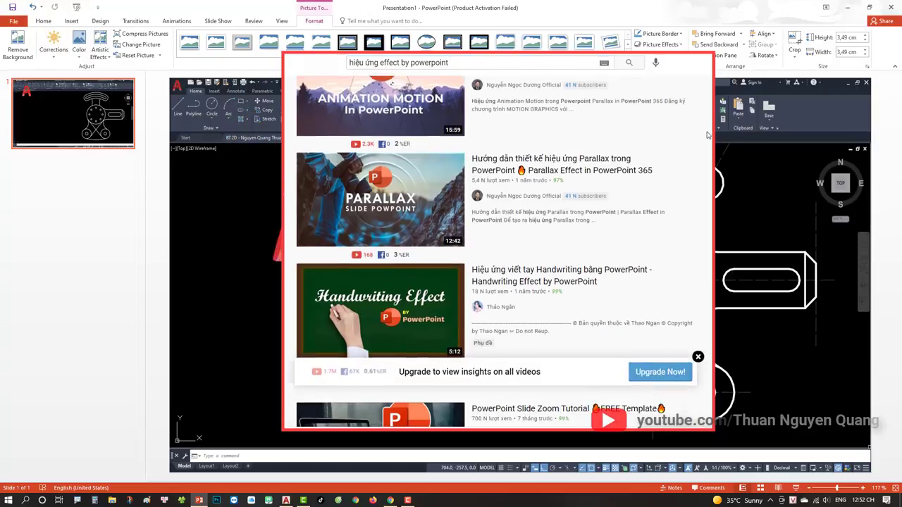
{"action": "left_click_drag", "start_coordinate": [329, 217], "coordinate": [247, 148]}
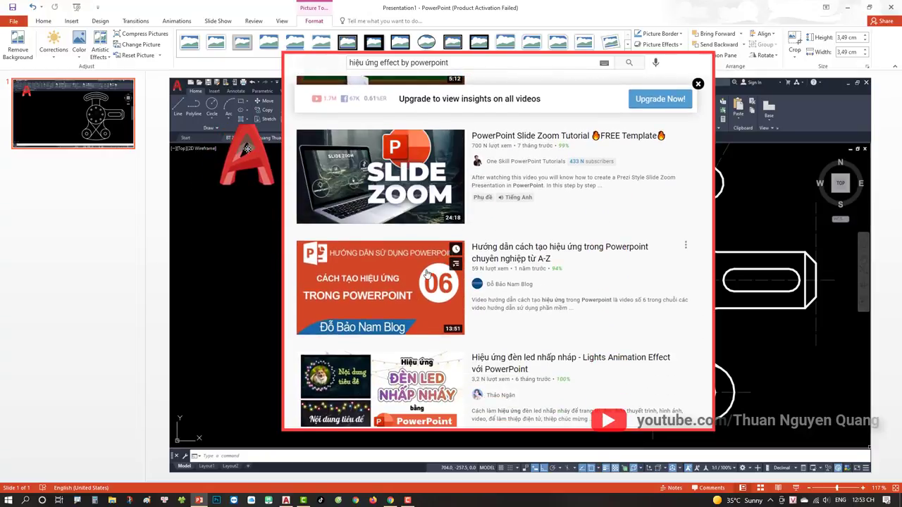
{"action": "mouse_move", "coordinate": [246, 148]}
{"action": "left_mouse_down"}
{"action": "mouse_move", "coordinate": [249, 161]}
{"action": "mouse_move", "coordinate": [263, 148]}
{"action": "mouse_move", "coordinate": [244, 182]}
{"action": "mouse_move", "coordinate": [278, 169]}
{"action": "left_mouse_up"}
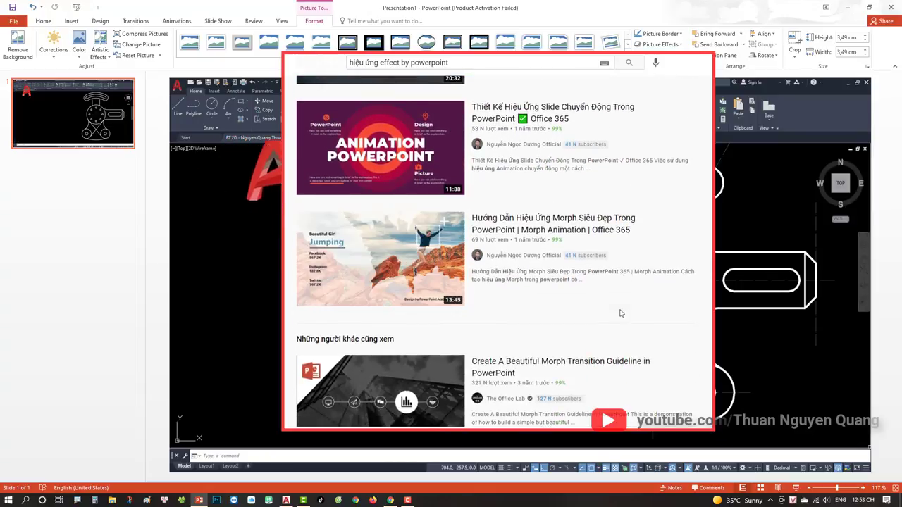
{"action": "left_click_drag", "start_coordinate": [278, 169], "coordinate": [276, 168]}
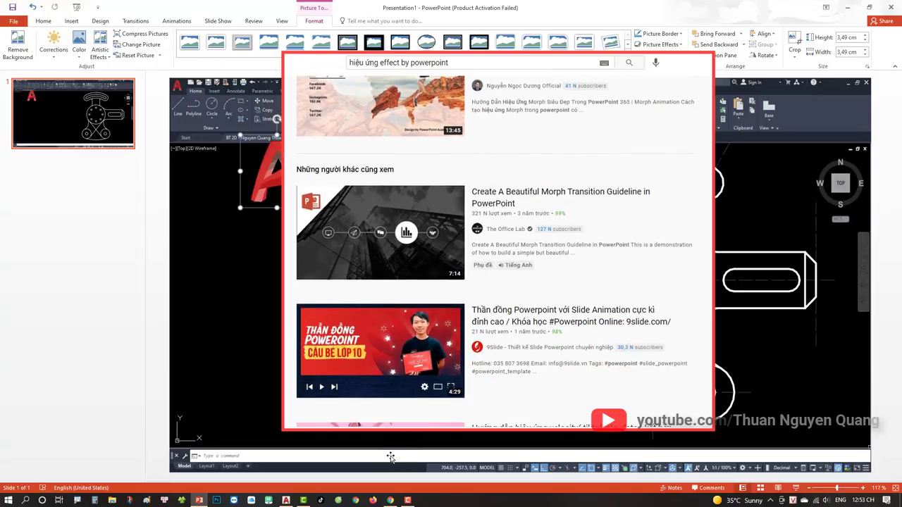
- Minimize the covering browser and move the A logo into the slide's top-left corner
{"action": "left_click", "coordinate": [391, 501]}
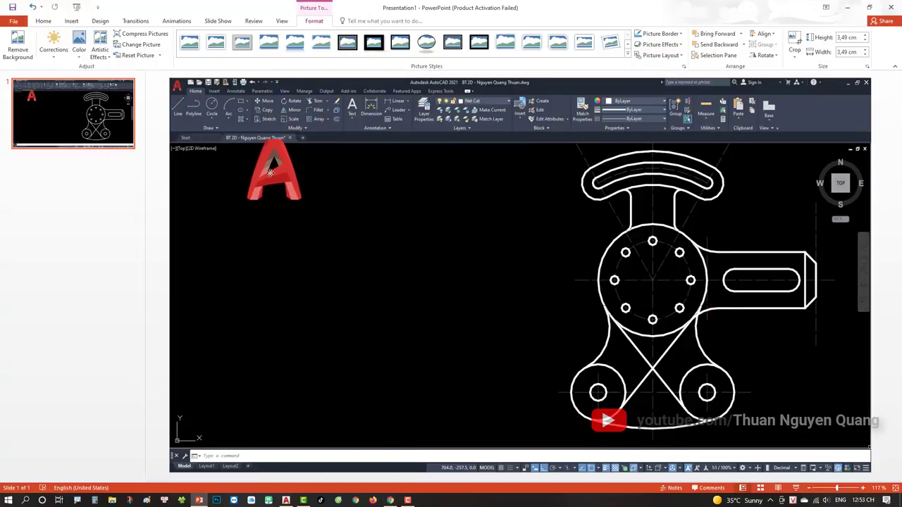
{"action": "mouse_move", "coordinate": [281, 181]}
{"action": "left_mouse_down"}
{"action": "mouse_move", "coordinate": [203, 164]}
{"action": "mouse_move", "coordinate": [230, 159]}
{"action": "mouse_move", "coordinate": [210, 107]}
{"action": "left_mouse_up"}
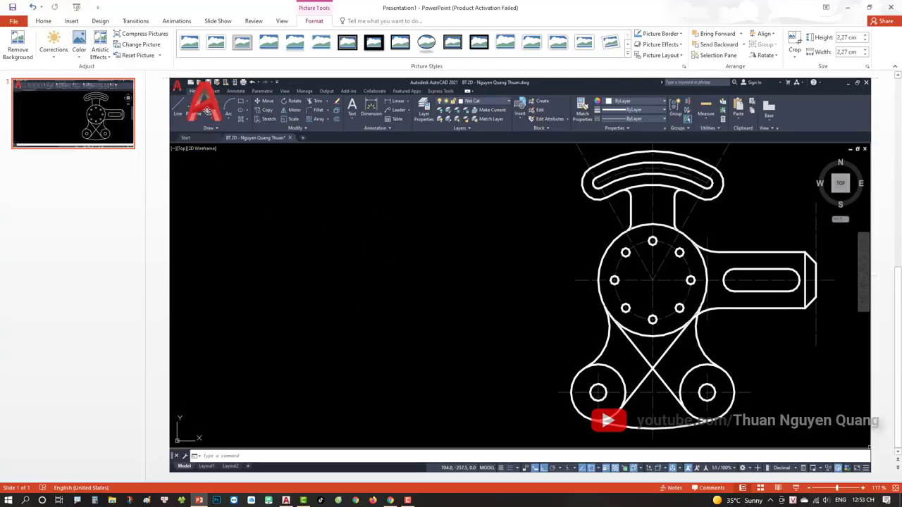
{"action": "left_click_drag", "start_coordinate": [199, 115], "coordinate": [207, 111]}
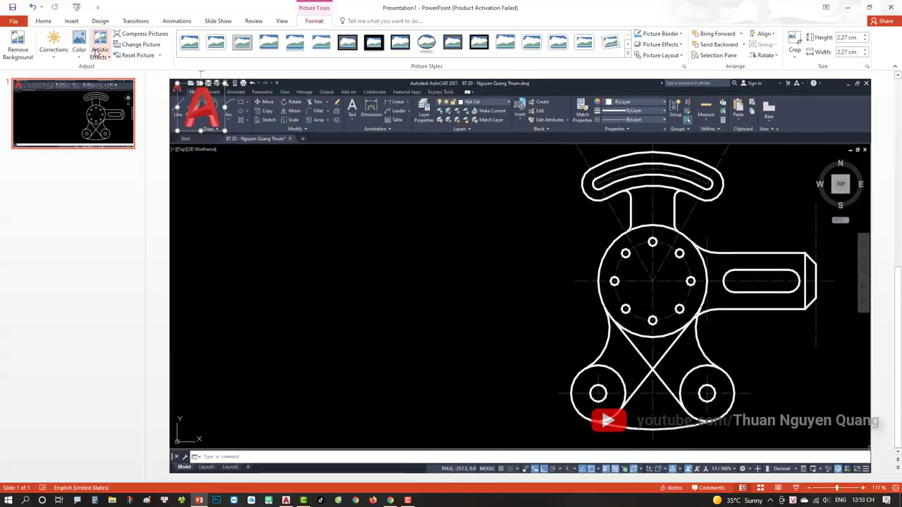
{"action": "left_click", "coordinate": [71, 20]}
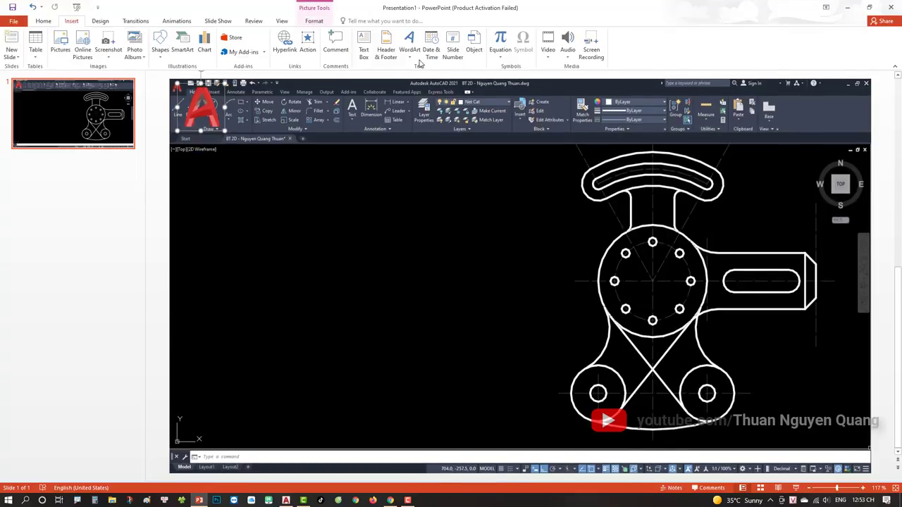
- Draw a blue right triangle rotated to hang from the top edge, then drag the A logo down
{"action": "left_click", "coordinate": [160, 53]}
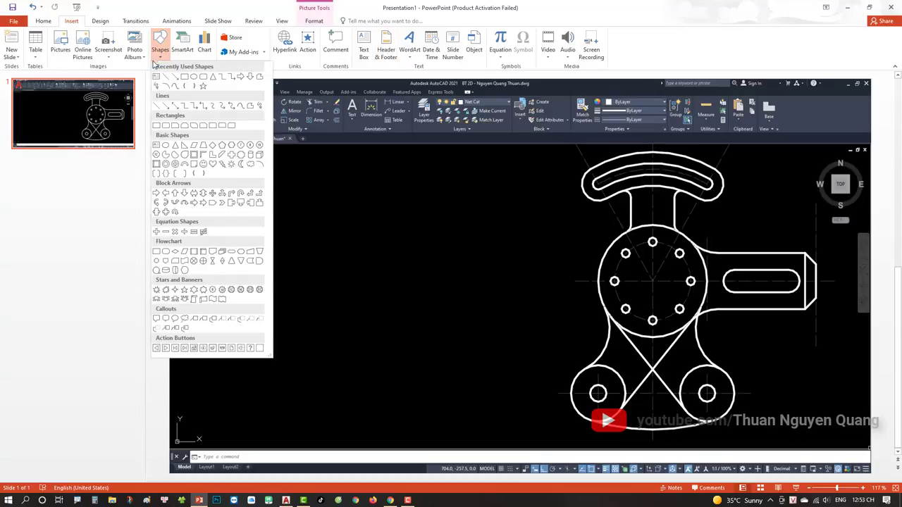
{"action": "left_click", "coordinate": [182, 147]}
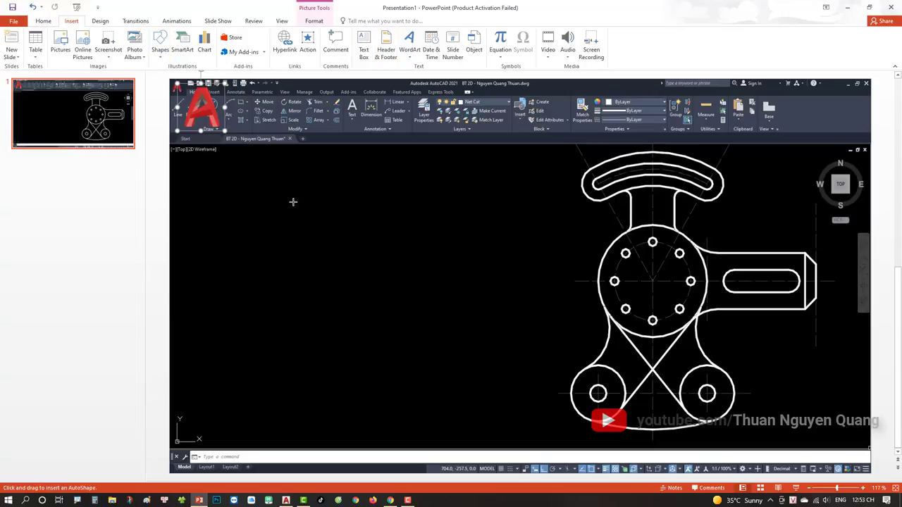
{"action": "left_click_drag", "start_coordinate": [263, 179], "coordinate": [304, 273]}
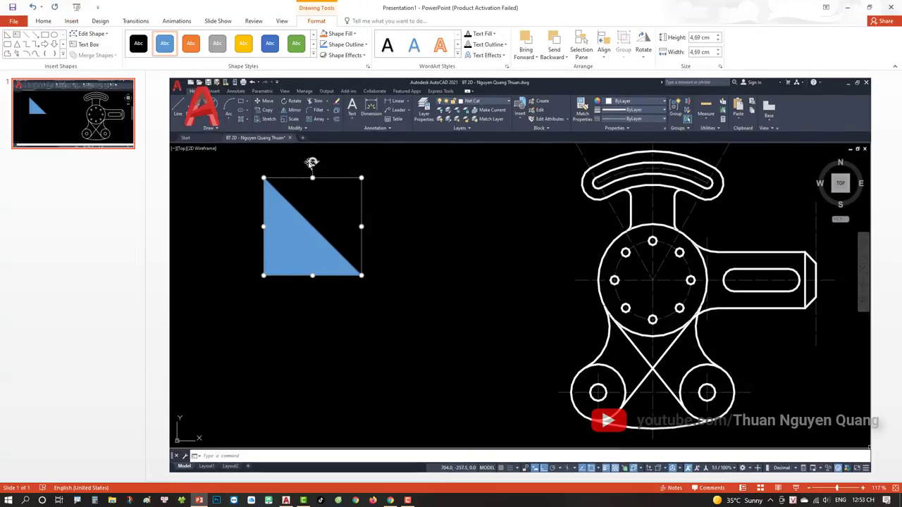
{"action": "mouse_move", "coordinate": [311, 163]}
{"action": "left_mouse_down"}
{"action": "mouse_move", "coordinate": [366, 218]}
{"action": "mouse_move", "coordinate": [365, 256]}
{"action": "mouse_move", "coordinate": [366, 227]}
{"action": "left_mouse_up"}
{"action": "mouse_move", "coordinate": [283, 189]}
{"action": "left_mouse_down"}
{"action": "mouse_move", "coordinate": [252, 144]}
{"action": "mouse_move", "coordinate": [213, 113]}
{"action": "left_mouse_up"}
{"action": "key", "text": "ctrl+z"}
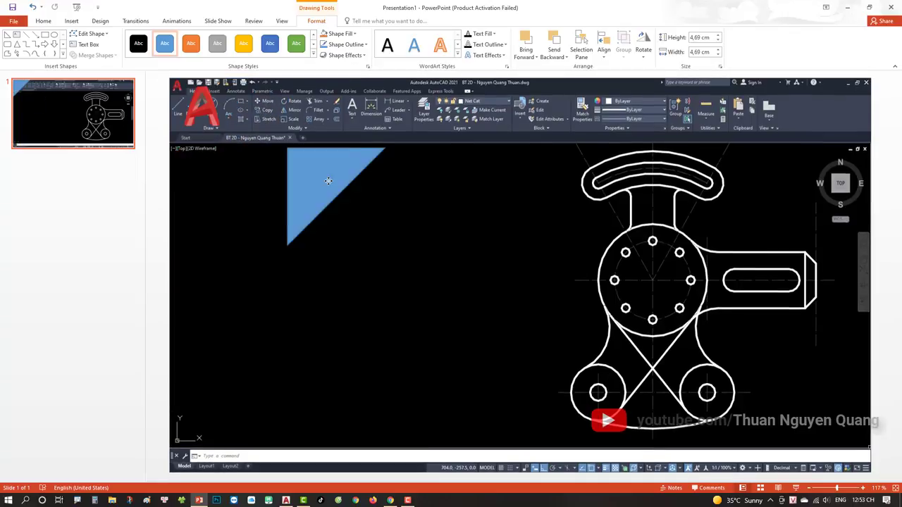
{"action": "left_click", "coordinate": [208, 109]}
{"action": "left_click_drag", "start_coordinate": [202, 109], "coordinate": [223, 208]}
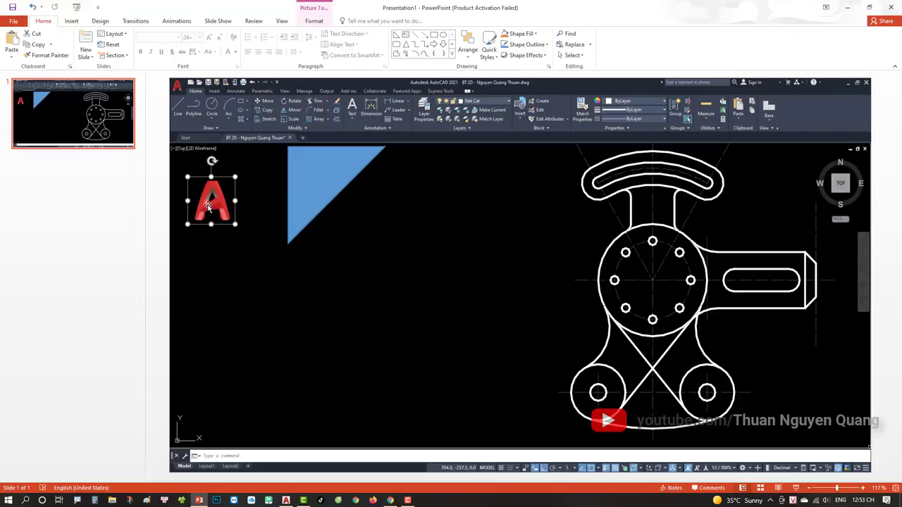
- Bring the red A logo one layer forward and set it beside the triangle
{"action": "right_click", "coordinate": [216, 206]}
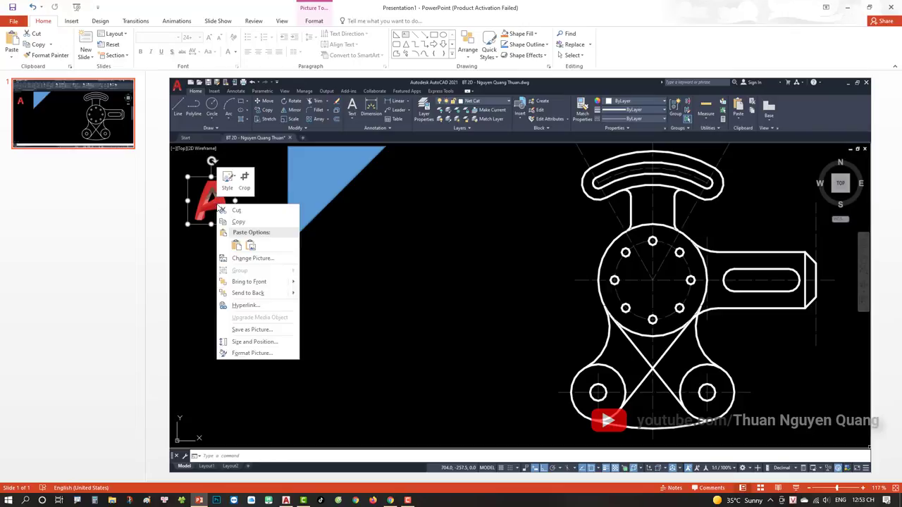
{"action": "mouse_move", "coordinate": [264, 285]}
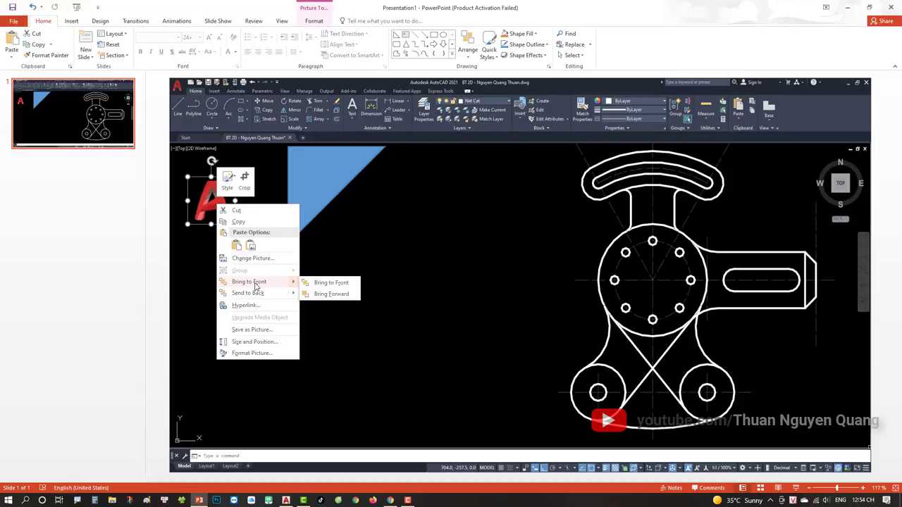
{"action": "left_click", "coordinate": [327, 294]}
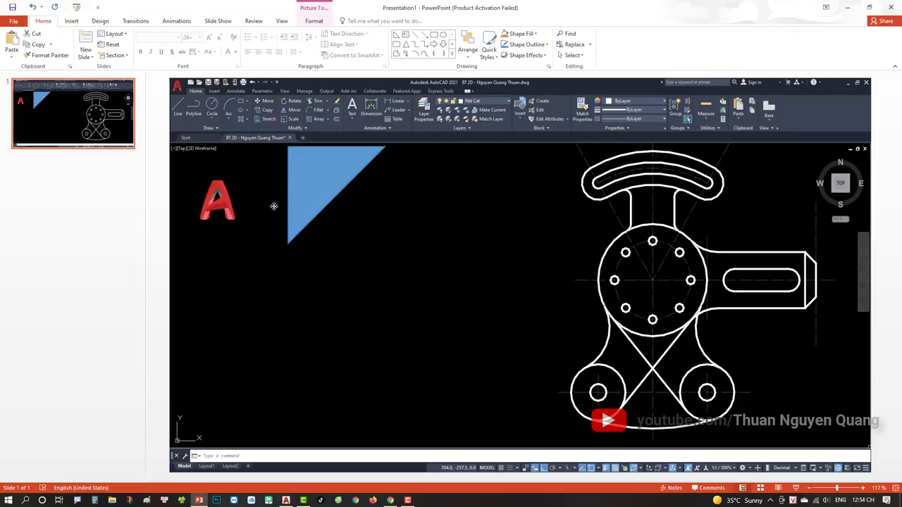
{"action": "left_click_drag", "start_coordinate": [274, 206], "coordinate": [241, 254]}
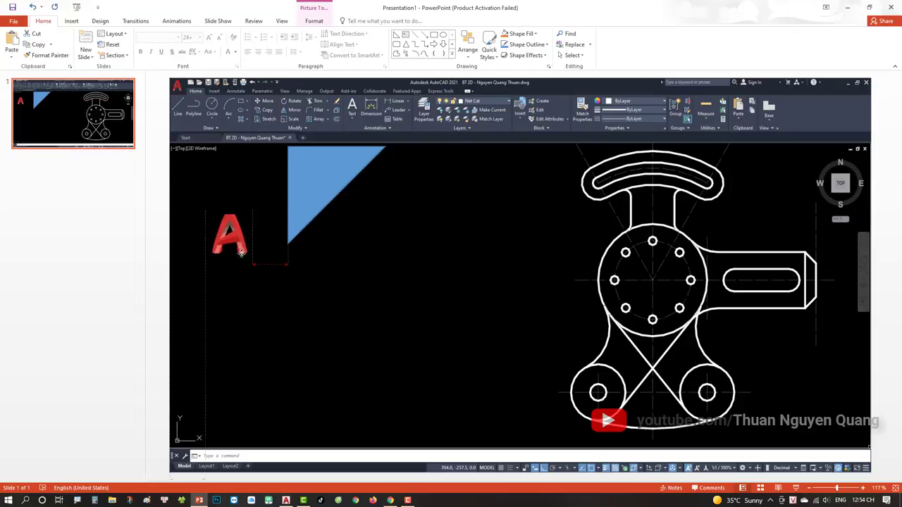
- Move the triangle into the top-left corner, fill it white, and place the A logo over it
{"action": "left_click_drag", "start_coordinate": [296, 195], "coordinate": [201, 119]}
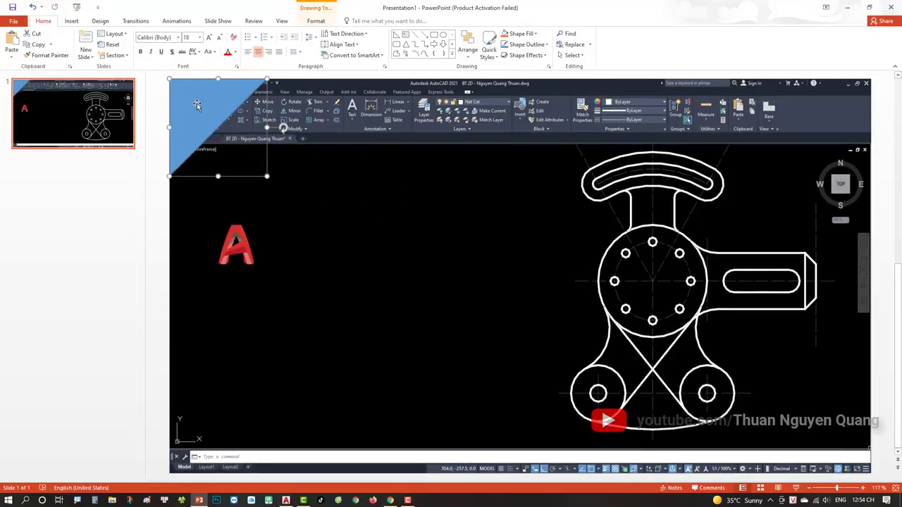
{"action": "left_click", "coordinate": [525, 36]}
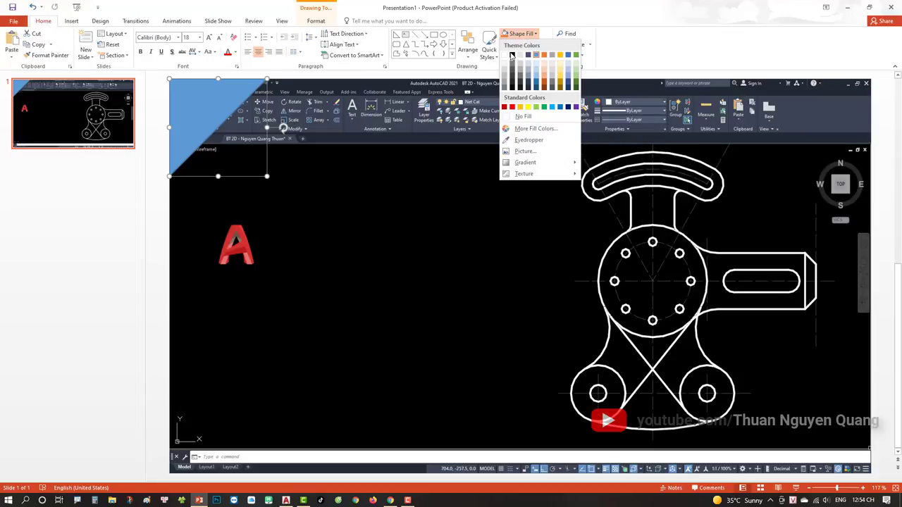
{"action": "left_click", "coordinate": [504, 57]}
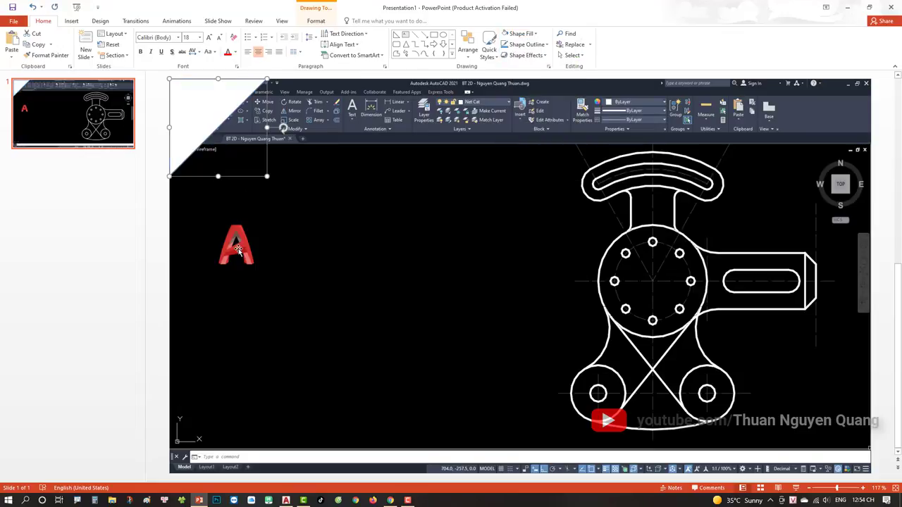
{"action": "left_click_drag", "start_coordinate": [238, 250], "coordinate": [197, 105]}
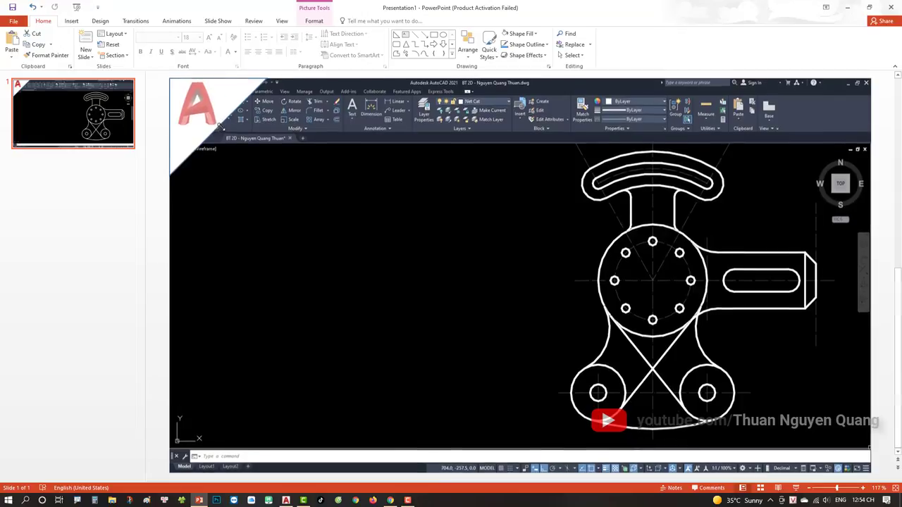
{"action": "left_click", "coordinate": [239, 94]}
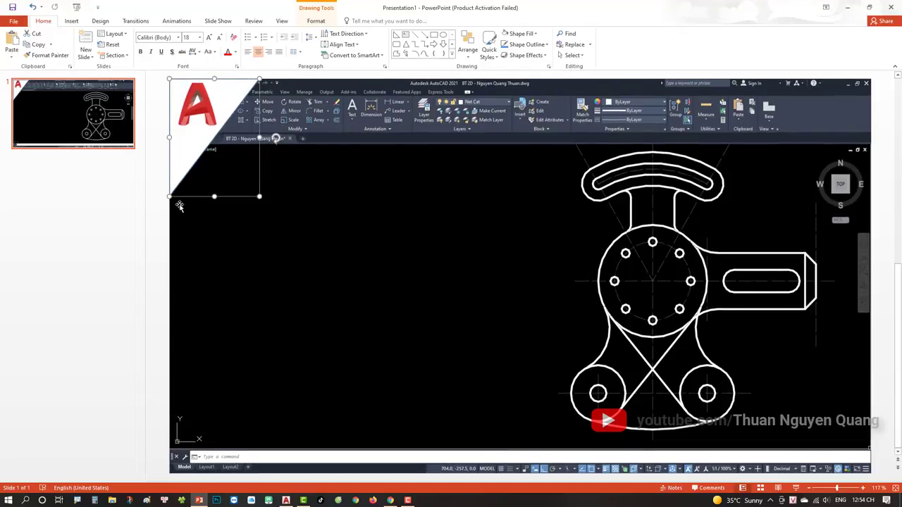
- Edit the white triangle's points, pulling its top-right corner further right
{"action": "right_click", "coordinate": [235, 89]}
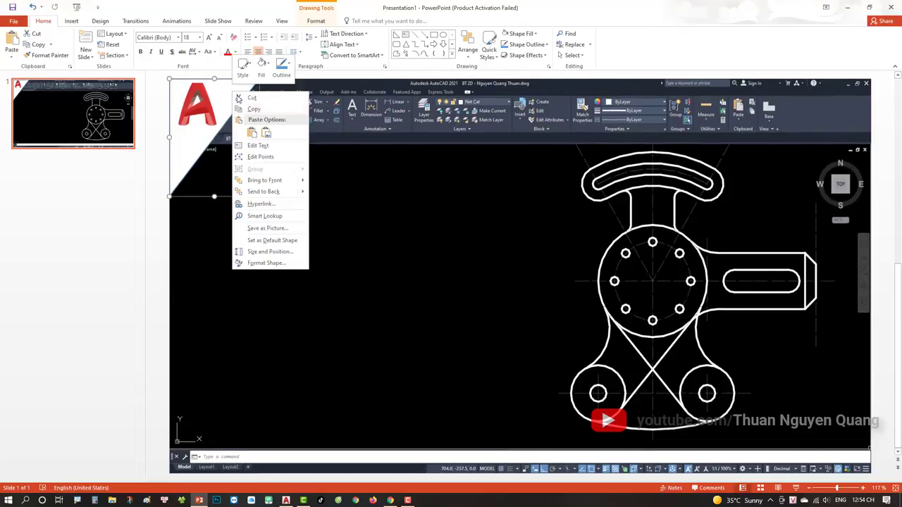
{"action": "left_click", "coordinate": [259, 157]}
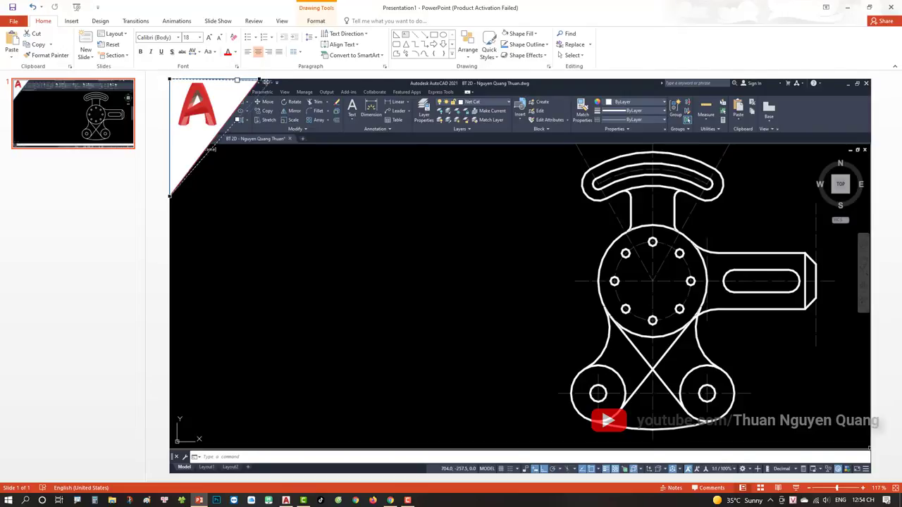
{"action": "mouse_move", "coordinate": [265, 81]}
{"action": "left_mouse_down"}
{"action": "mouse_move", "coordinate": [339, 78]}
{"action": "mouse_move", "coordinate": [262, 78]}
{"action": "mouse_move", "coordinate": [274, 79]}
{"action": "left_mouse_up"}
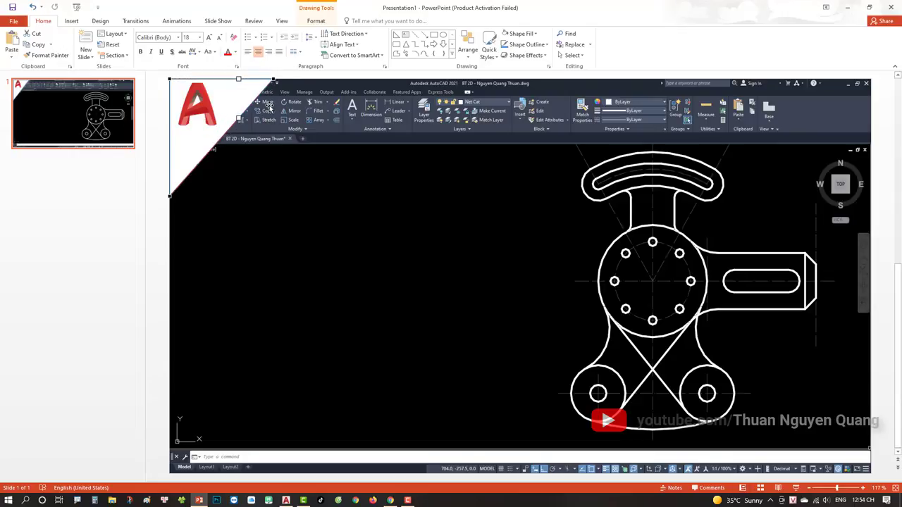
{"action": "key", "text": "Escape"}
- Nudge the white triangle slightly and reposition the AutoCAD logo inside it
{"action": "left_click", "coordinate": [176, 180]}
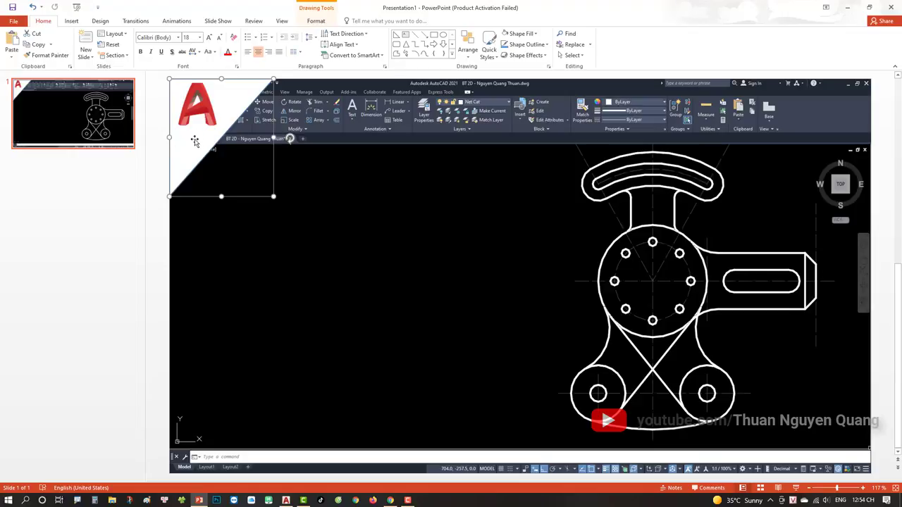
{"action": "left_click_drag", "start_coordinate": [195, 141], "coordinate": [194, 139]}
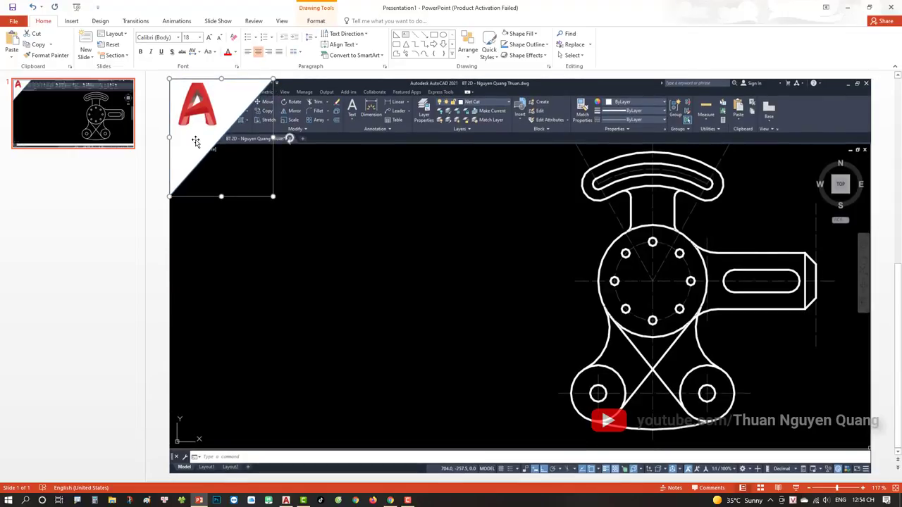
{"action": "left_click", "coordinate": [201, 118]}
{"action": "left_click_drag", "start_coordinate": [200, 118], "coordinate": [206, 111]}
- Settle the logo into the triangle, reset the zoom to 100%, and bring up File Explorer
{"action": "left_click", "coordinate": [199, 174]}
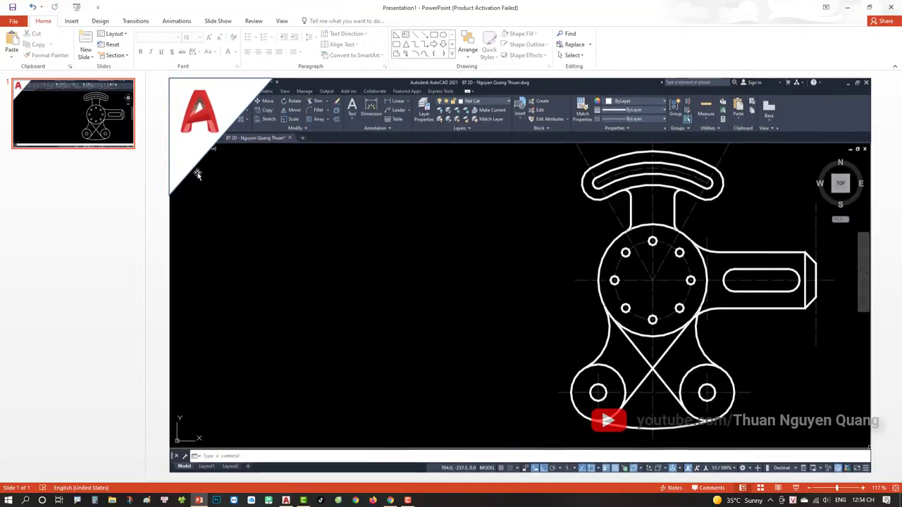
{"action": "scroll", "coordinate": [744, 332], "scroll_direction": "down", "scroll_amount": 4, "text": "ctrl"}
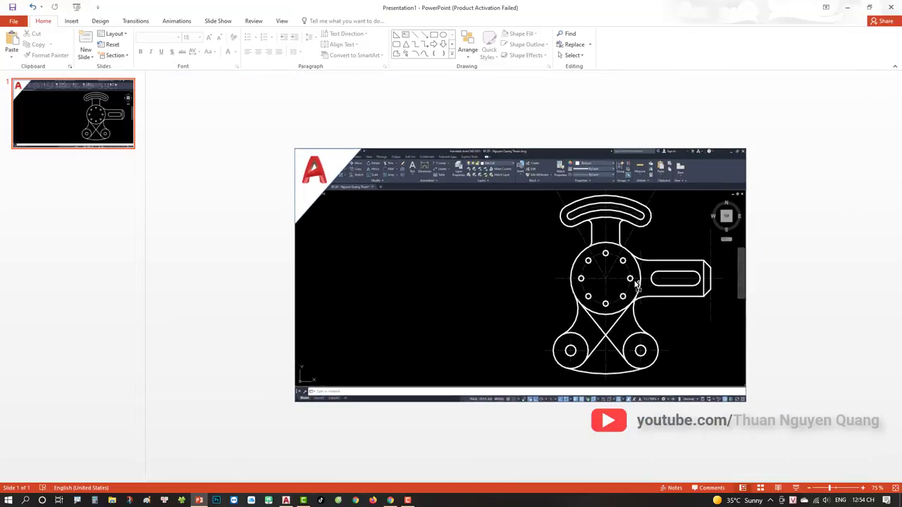
{"action": "scroll", "coordinate": [636, 284], "scroll_direction": "up", "scroll_amount": 3, "text": "ctrl"}
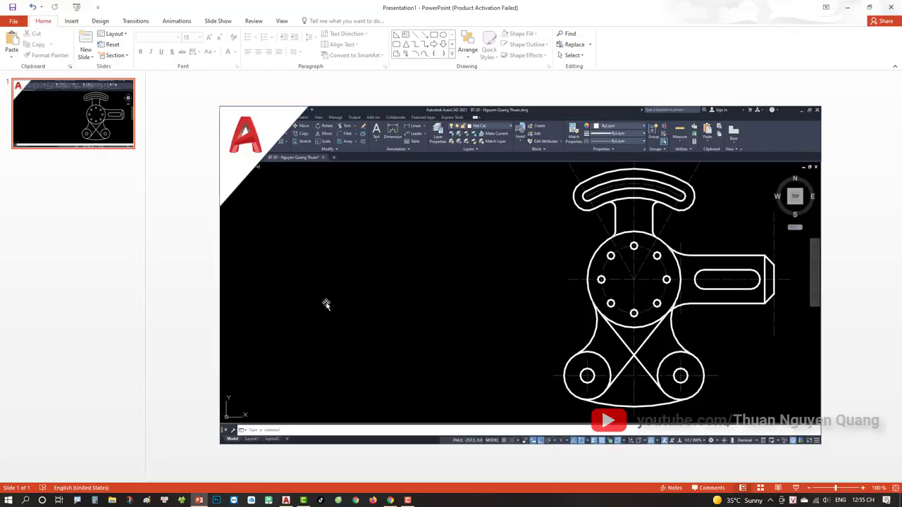
{"action": "left_click", "coordinate": [182, 501]}
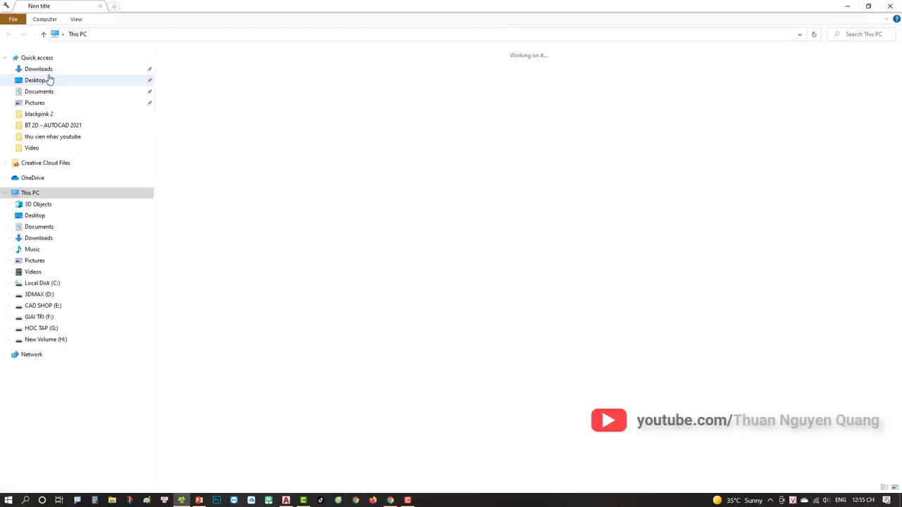
- Drag bai-tap-Autocad-2D-bai-so-on-tap-3.jpg from Desktop > BT 2D - AUTOCAD 2021 onto the slide
{"action": "left_click", "coordinate": [33, 80]}
{"action": "double_click", "coordinate": [567, 84]}
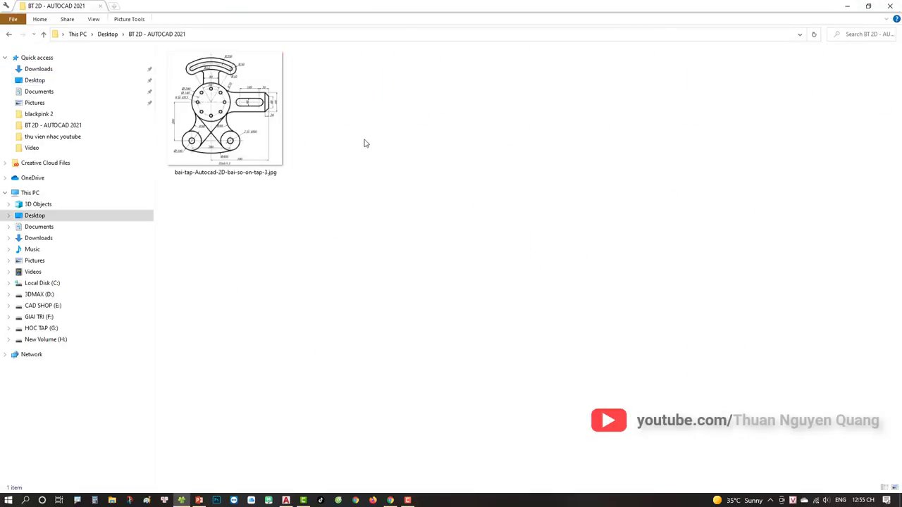
{"action": "left_click", "coordinate": [217, 133]}
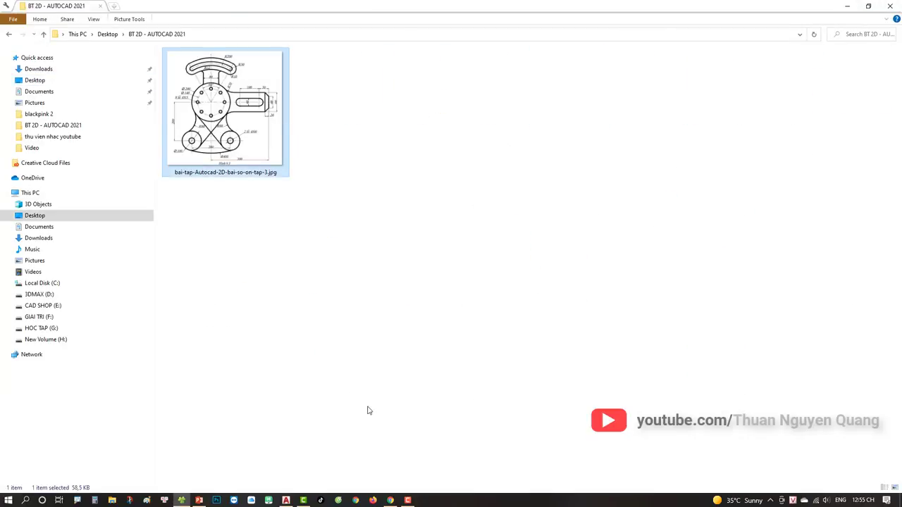
{"action": "left_click_drag", "start_coordinate": [256, 183], "coordinate": [372, 333]}
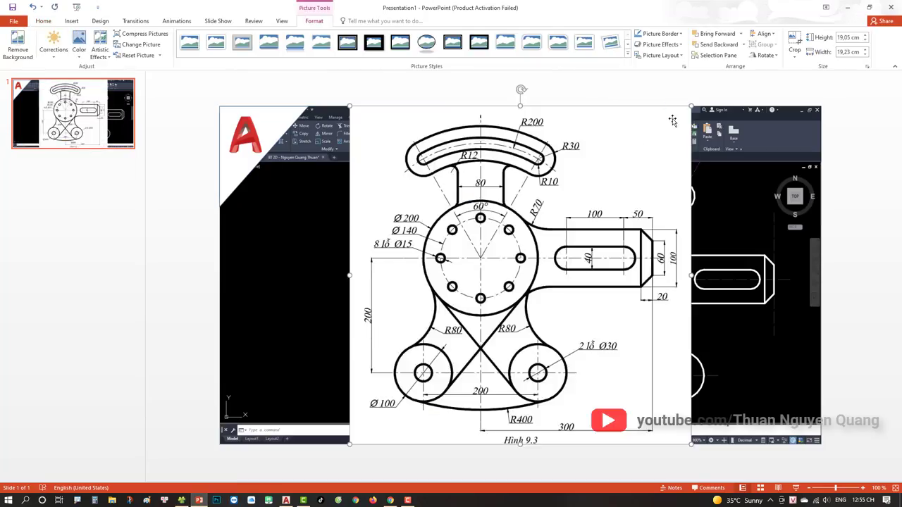
- Resize the inserted drawing picture to 13.65 × 13.77 cm and position it over the slide's left half
{"action": "left_click_drag", "start_coordinate": [694, 103], "coordinate": [624, 154]}
{"action": "left_click_drag", "start_coordinate": [566, 243], "coordinate": [441, 255]}
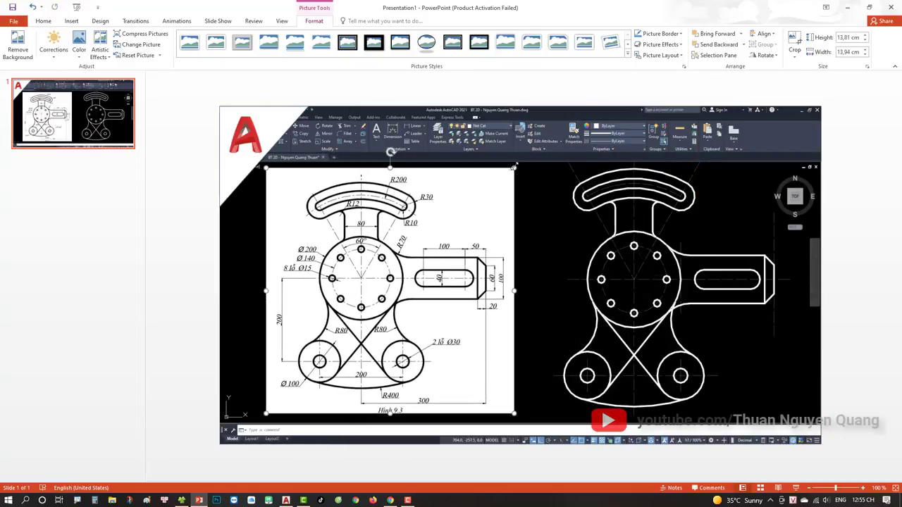
{"action": "left_click_drag", "start_coordinate": [514, 167], "coordinate": [498, 183]}
{"action": "mouse_move", "coordinate": [434, 262]}
{"action": "left_mouse_down"}
{"action": "mouse_move", "coordinate": [442, 253]}
{"action": "mouse_move", "coordinate": [415, 252]}
{"action": "left_mouse_up"}
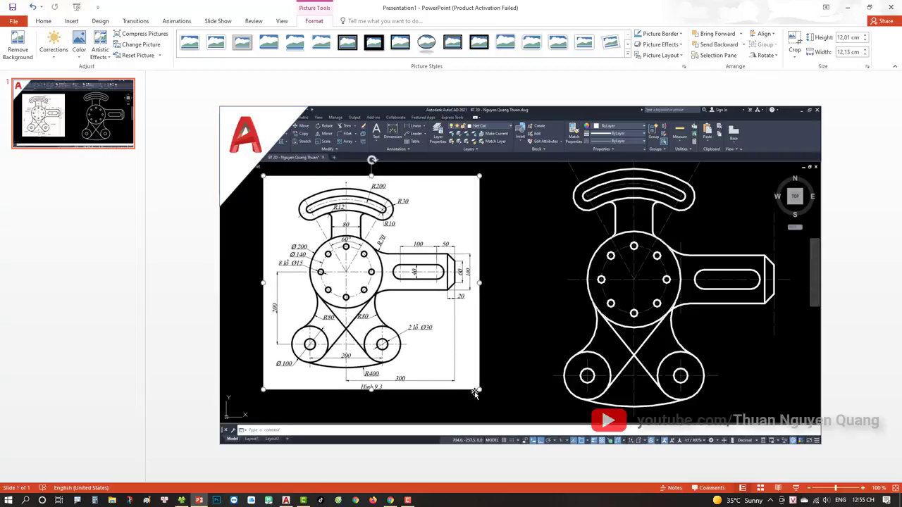
{"action": "left_click_drag", "start_coordinate": [480, 389], "coordinate": [500, 408]}
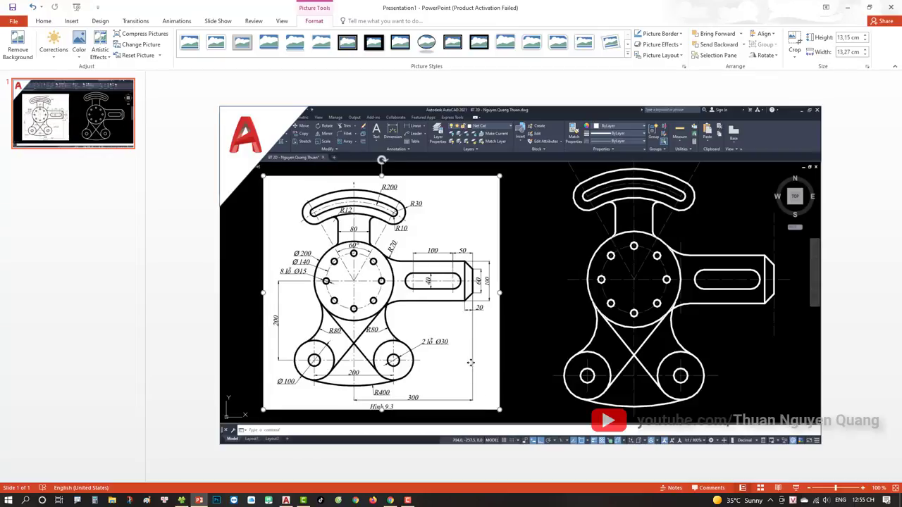
{"action": "left_click_drag", "start_coordinate": [464, 363], "coordinate": [472, 362]}
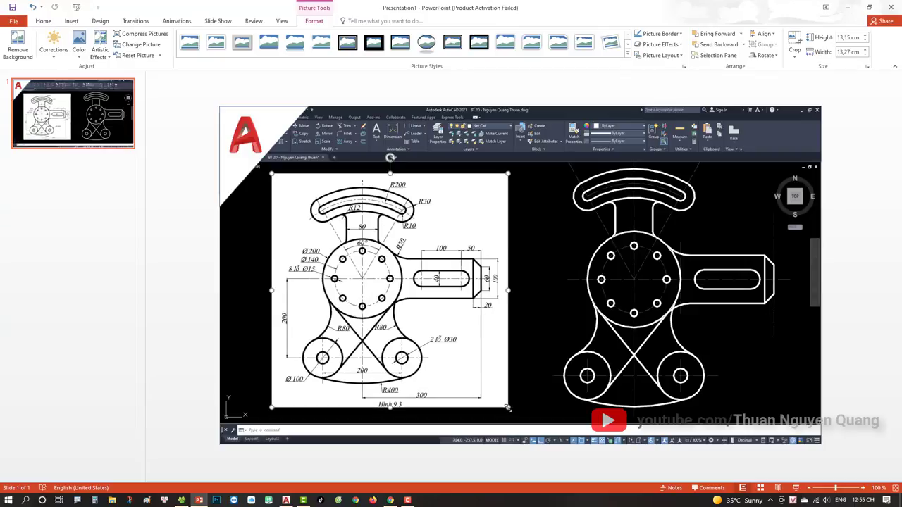
{"action": "left_click_drag", "start_coordinate": [507, 408], "coordinate": [512, 412]}
{"action": "left_click_drag", "start_coordinate": [395, 282], "coordinate": [388, 280]}
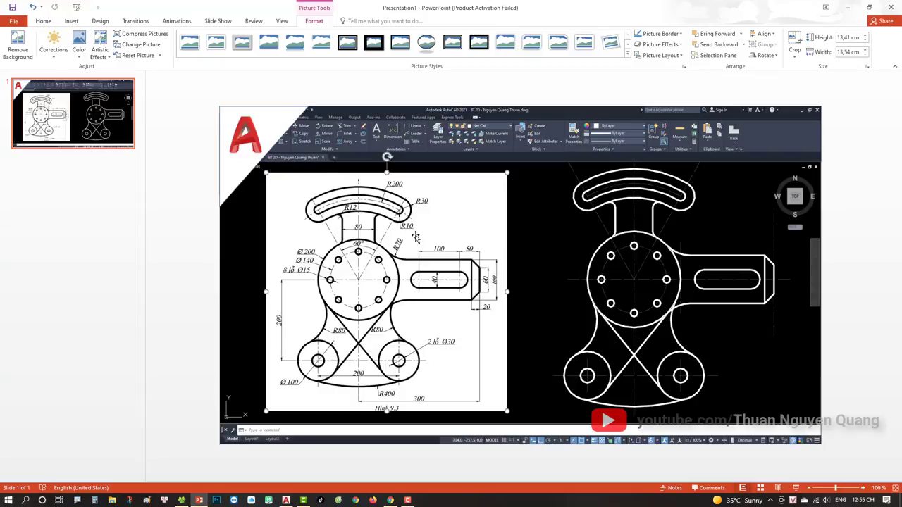
{"action": "left_click_drag", "start_coordinate": [424, 321], "coordinate": [425, 319]}
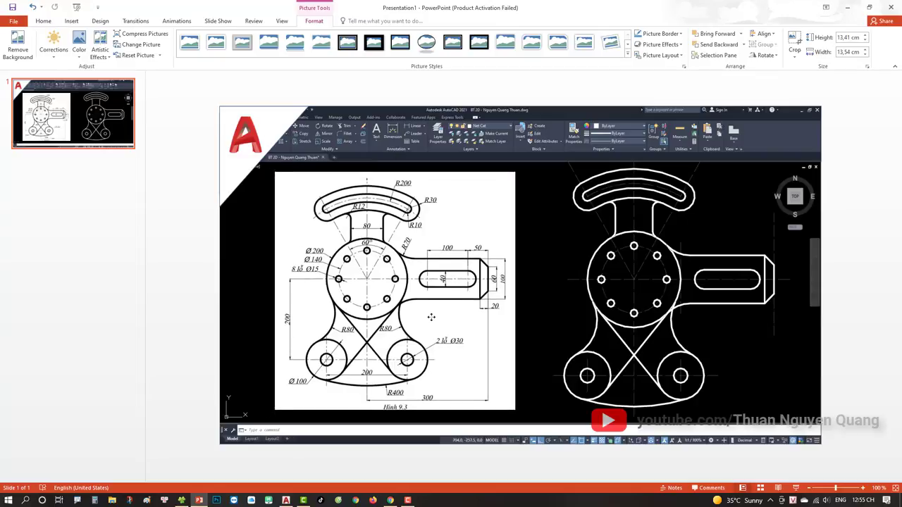
{"action": "left_click_drag", "start_coordinate": [506, 409], "coordinate": [511, 412]}
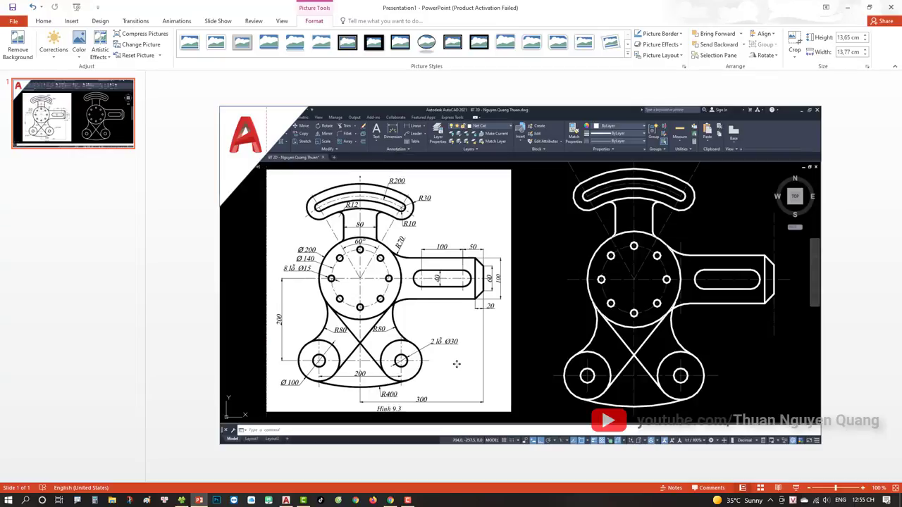
{"action": "left_click_drag", "start_coordinate": [457, 363], "coordinate": [466, 365]}
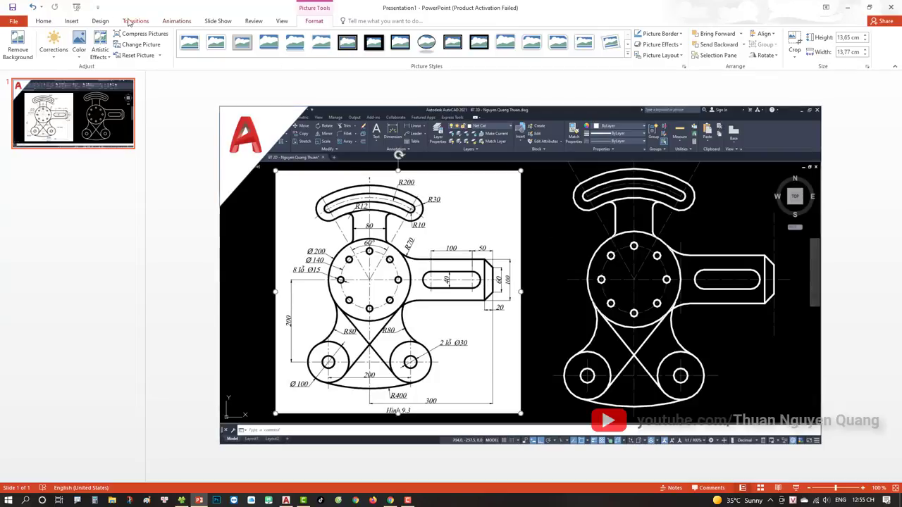
- Draw a new text box above the right-hand drawing
{"action": "left_click", "coordinate": [71, 21]}
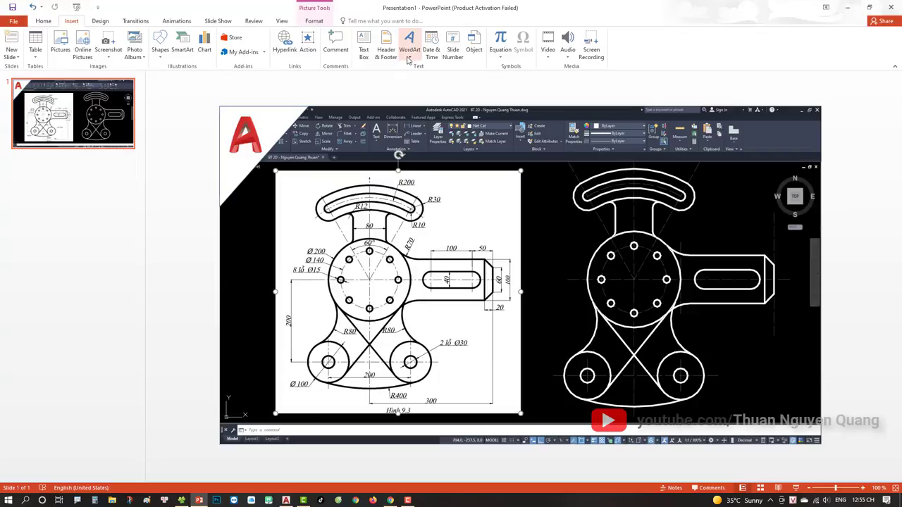
{"action": "left_click", "coordinate": [363, 52]}
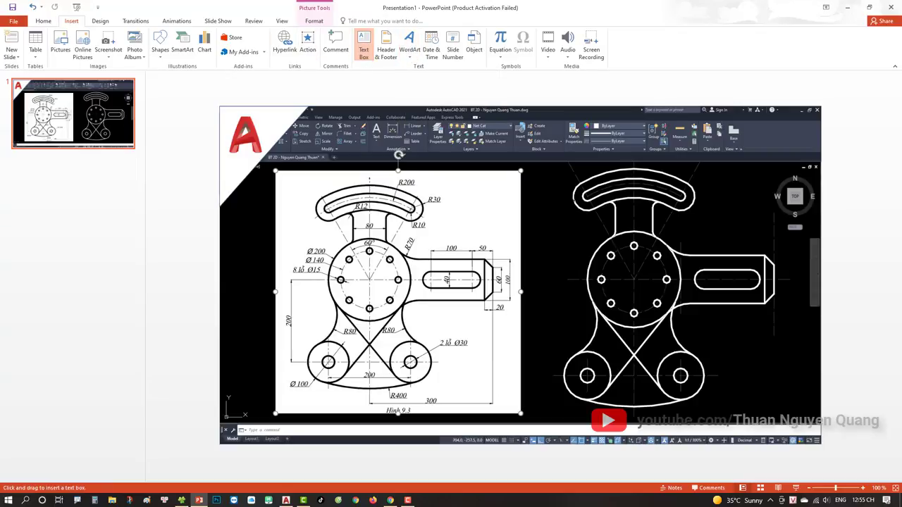
{"action": "left_click_drag", "start_coordinate": [762, 205], "coordinate": [546, 222]}
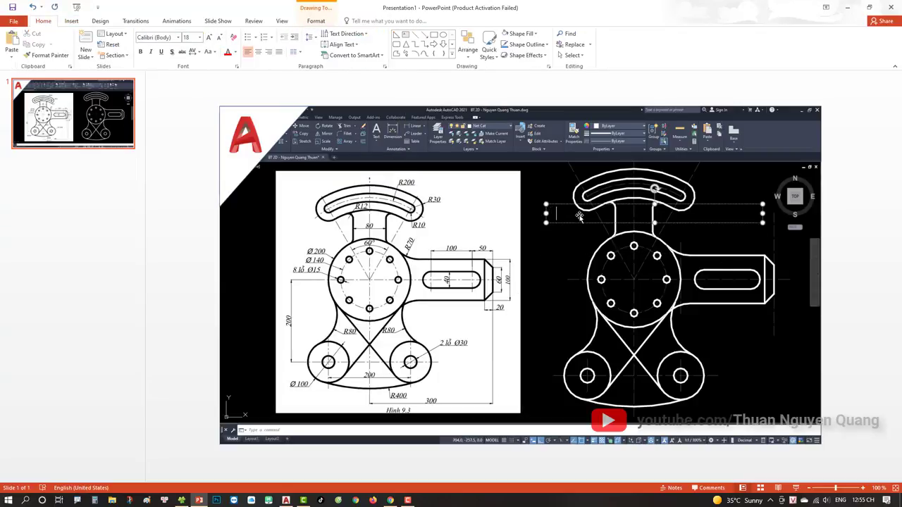
- Make the text box's text white in the Roboto font and shift the box slightly left
{"action": "key", "text": "ctrl+a"}
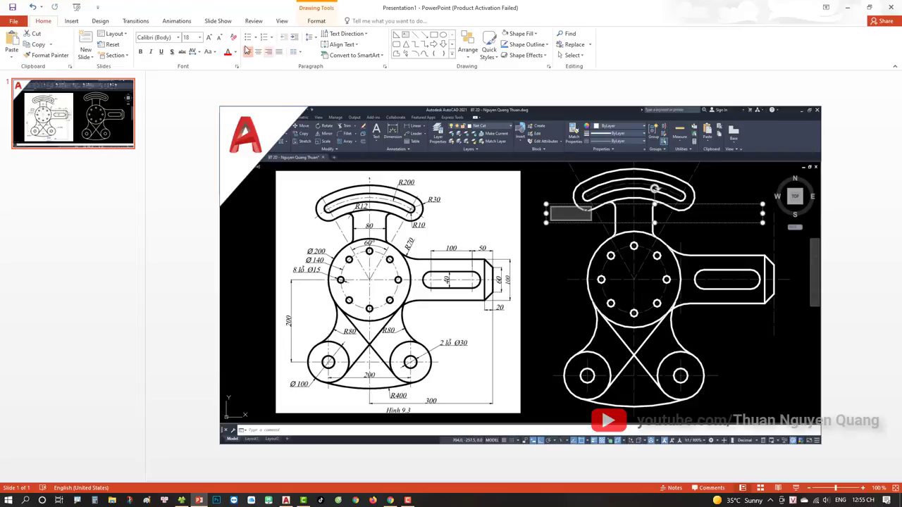
{"action": "left_click", "coordinate": [236, 52]}
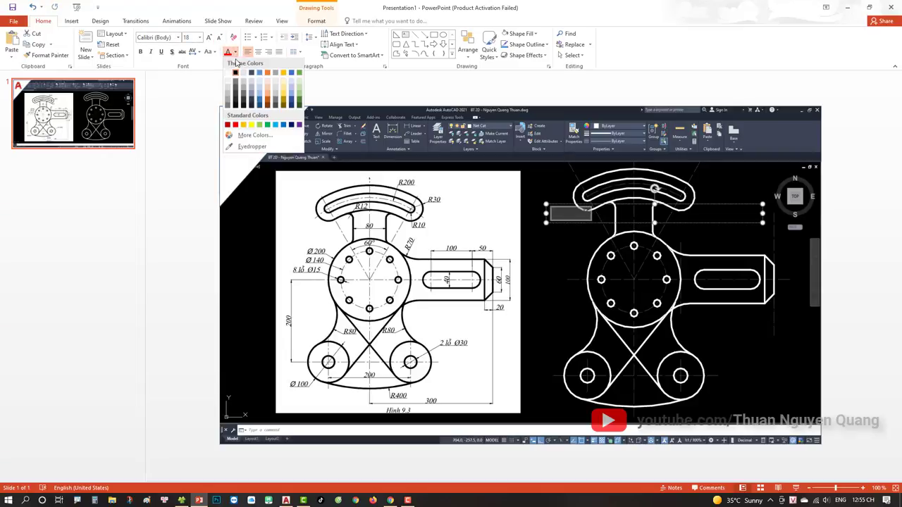
{"action": "left_click", "coordinate": [233, 76]}
{"action": "left_click", "coordinate": [164, 39]}
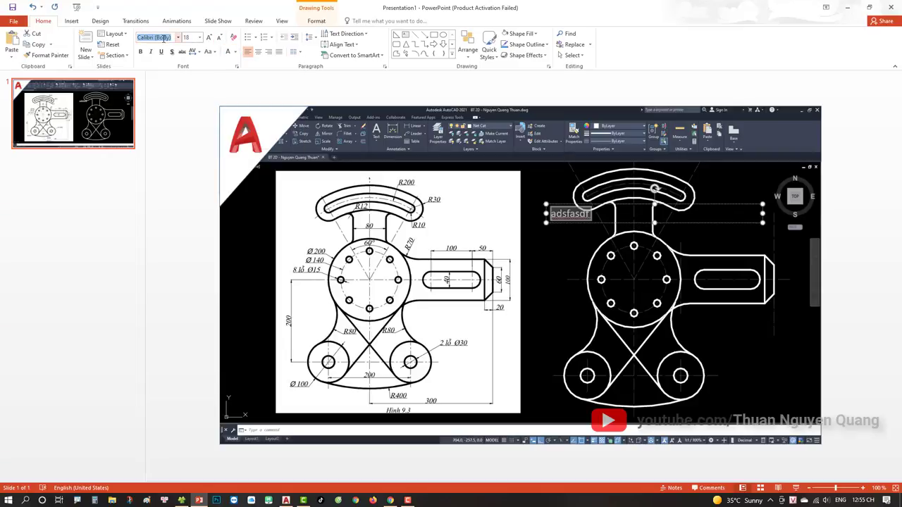
{"action": "type", "text": "r"}
{"action": "key", "text": "Return"}
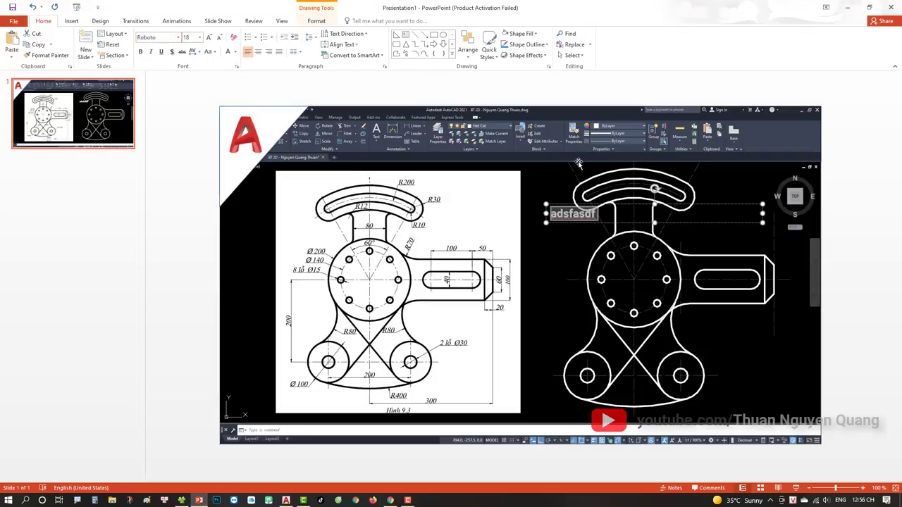
{"action": "key", "text": "Right"}
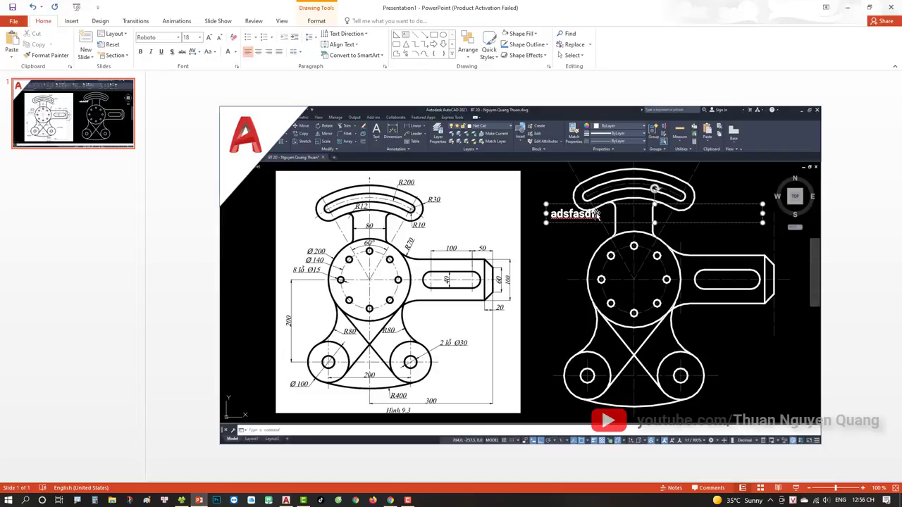
{"action": "left_click_drag", "start_coordinate": [595, 215], "coordinate": [574, 214]}
- Type the title 'BÀI TẬP AUTOCAD 2D NÂNG CAO – BÀI 12' and move the box to the slide's top
{"action": "double_click", "coordinate": [553, 213]}
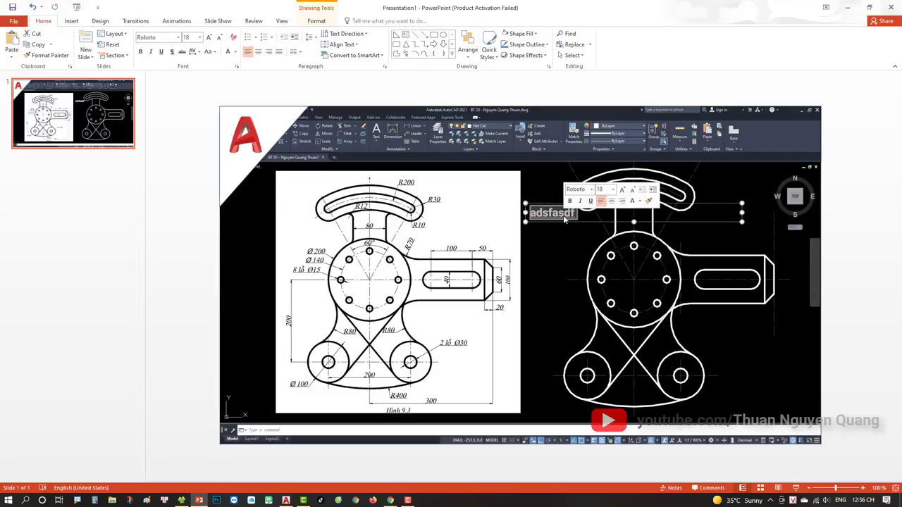
{"action": "type", "text": "b"}
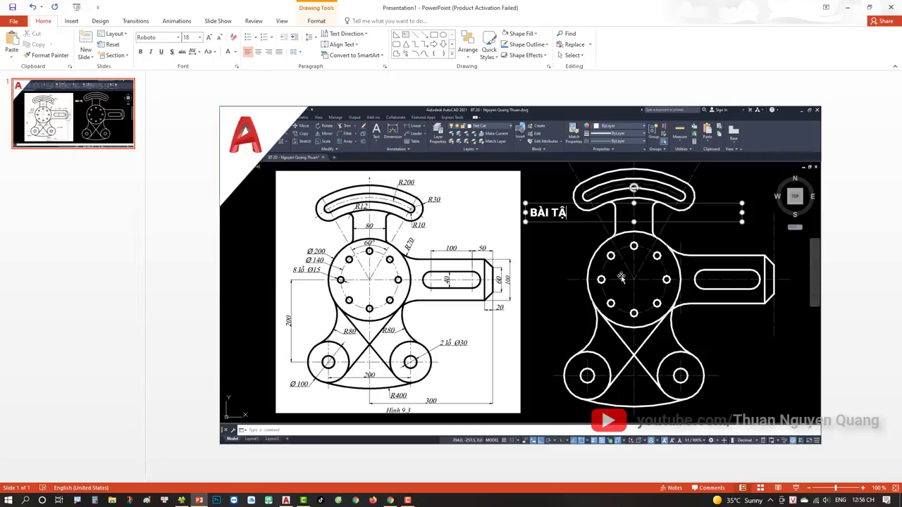
{"action": "type", "text": "OCAD"}
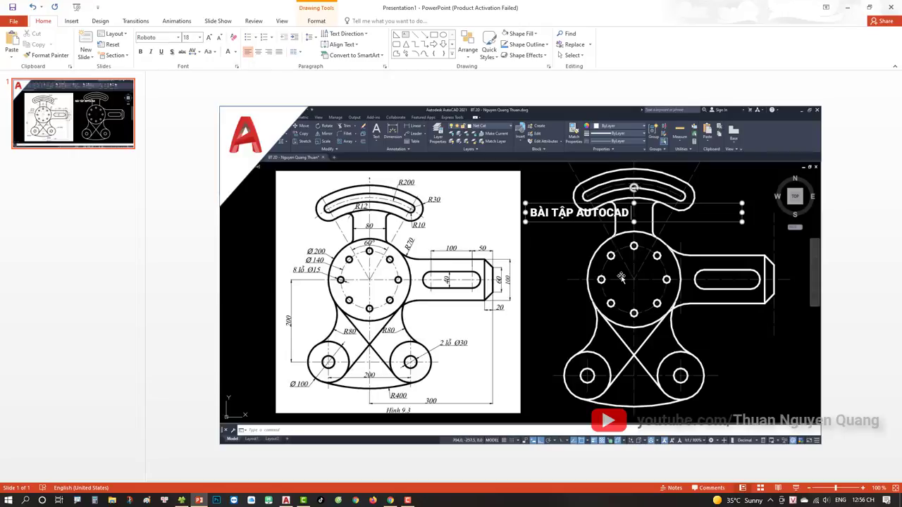
{"action": "type", "text": " CO"}
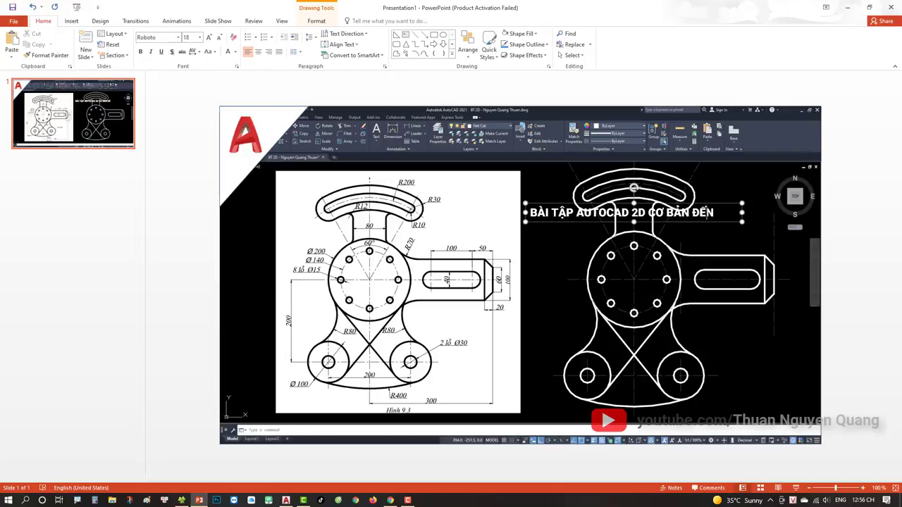
{"action": "type", "text": "ÂNG CAO - BÀI"}
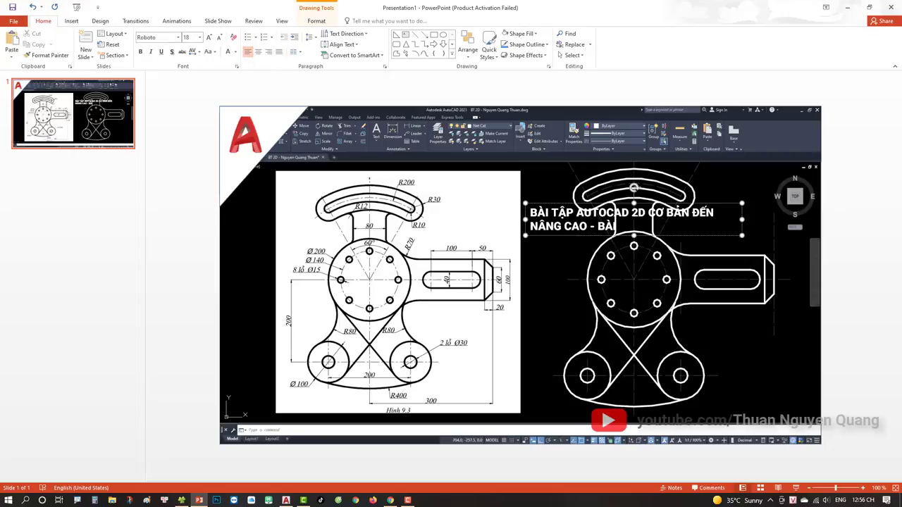
{"action": "type", "text": " 12"}
{"action": "left_click", "coordinate": [620, 275]}
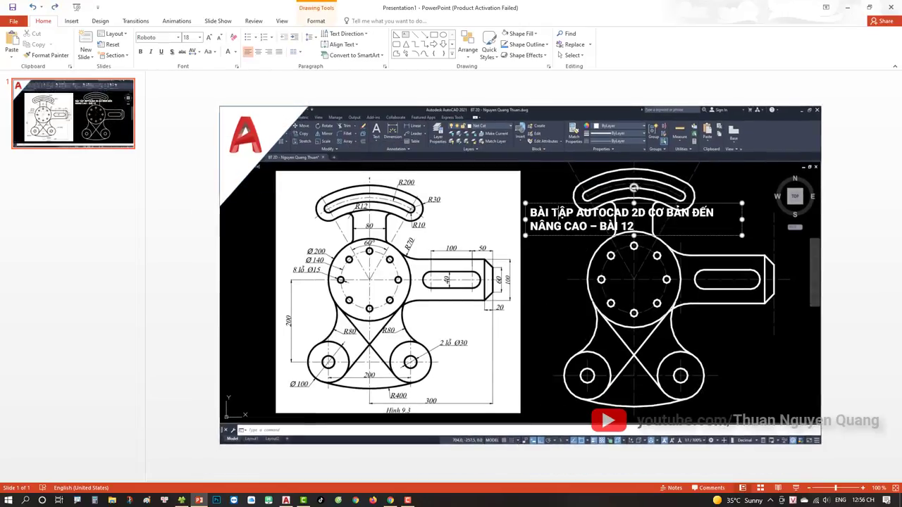
{"action": "left_click_drag", "start_coordinate": [555, 205], "coordinate": [403, 121]}
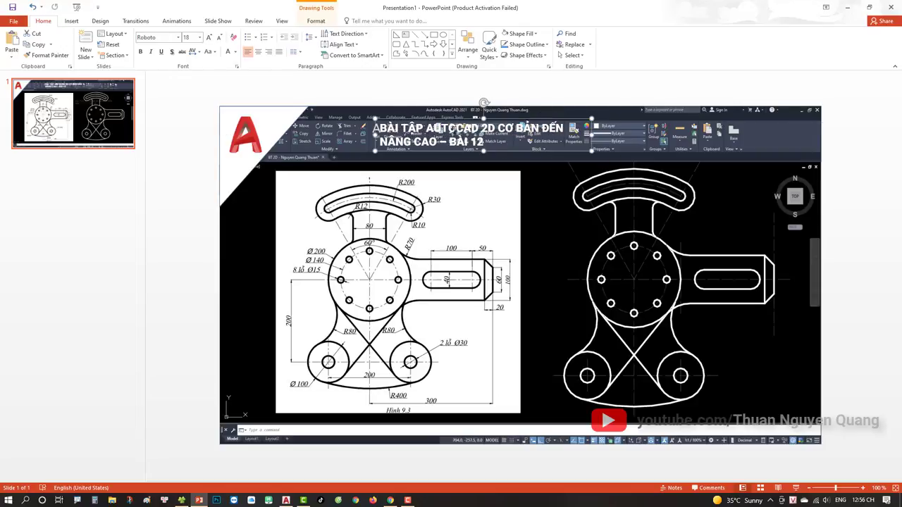
{"action": "left_click", "coordinate": [535, 36]}
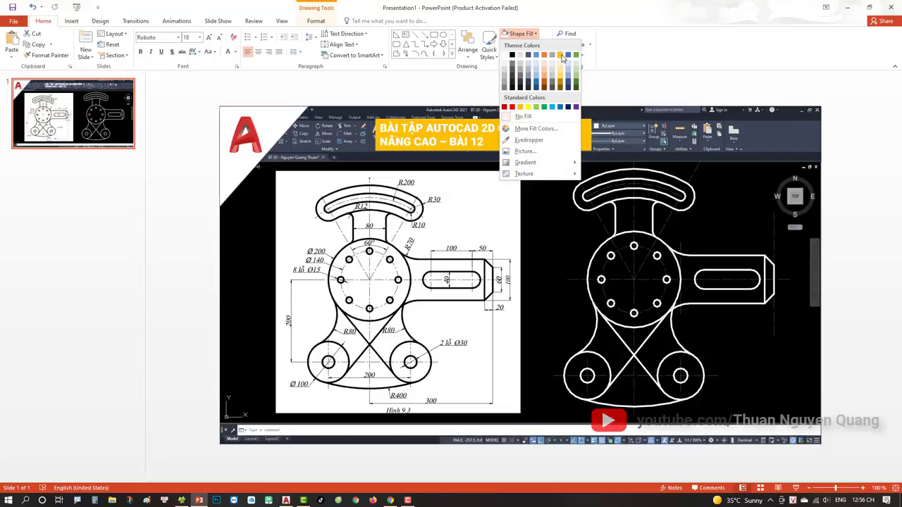
- Fill the title box with gold and widen it across the top so the title fits one line
{"action": "left_click", "coordinate": [560, 57]}
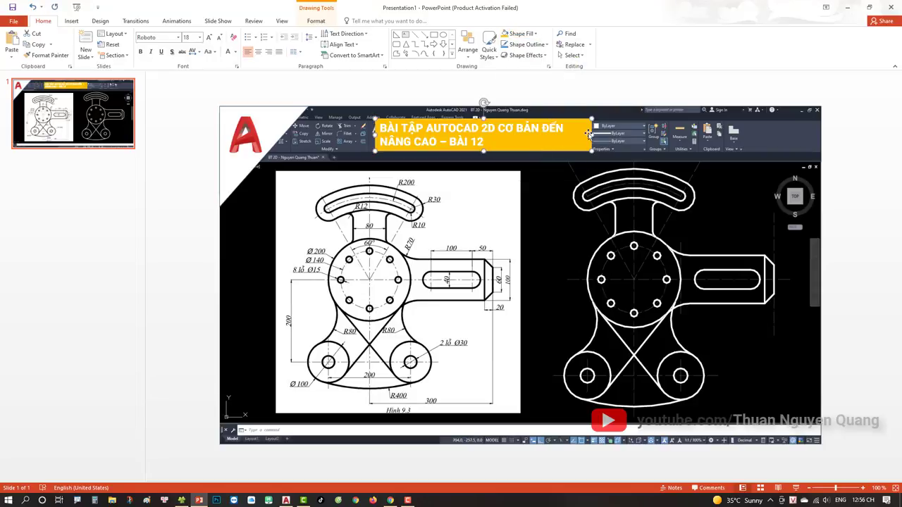
{"action": "left_click_drag", "start_coordinate": [591, 134], "coordinate": [785, 134]}
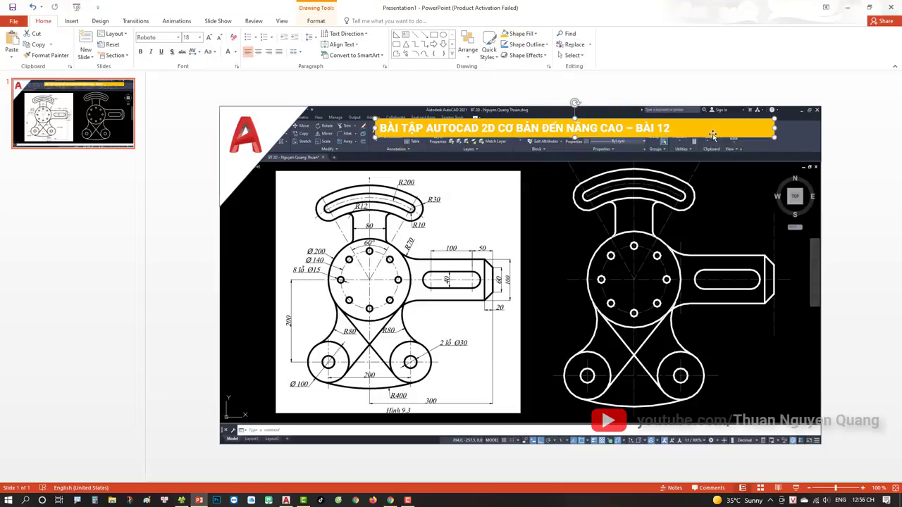
{"action": "left_click_drag", "start_coordinate": [708, 139], "coordinate": [639, 139]}
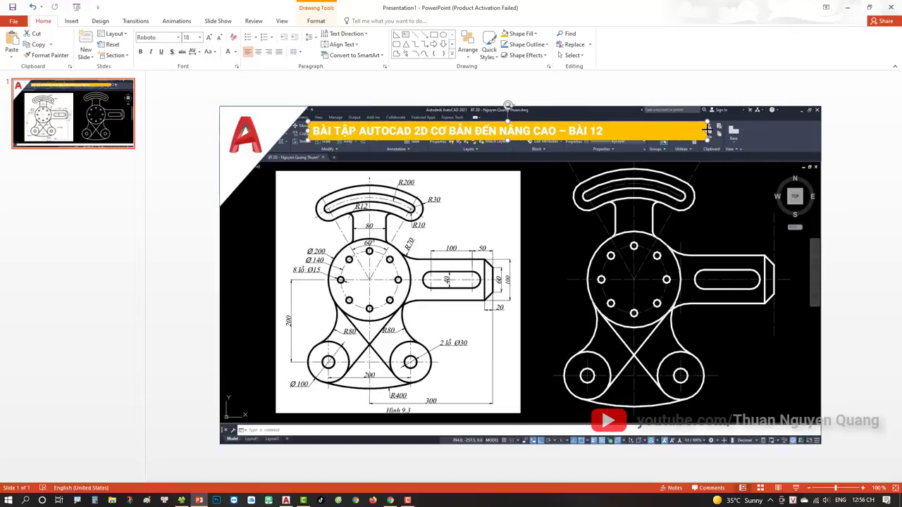
{"action": "left_click_drag", "start_coordinate": [703, 135], "coordinate": [774, 138]}
- Give the title box a white outline and select its whole title text
{"action": "left_click", "coordinate": [527, 45]}
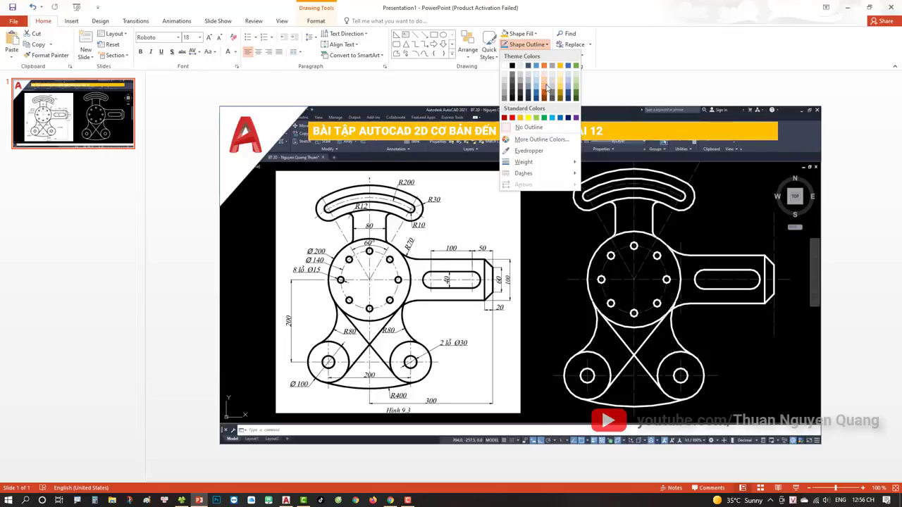
{"action": "left_click", "coordinate": [534, 94]}
{"action": "left_click", "coordinate": [528, 45]}
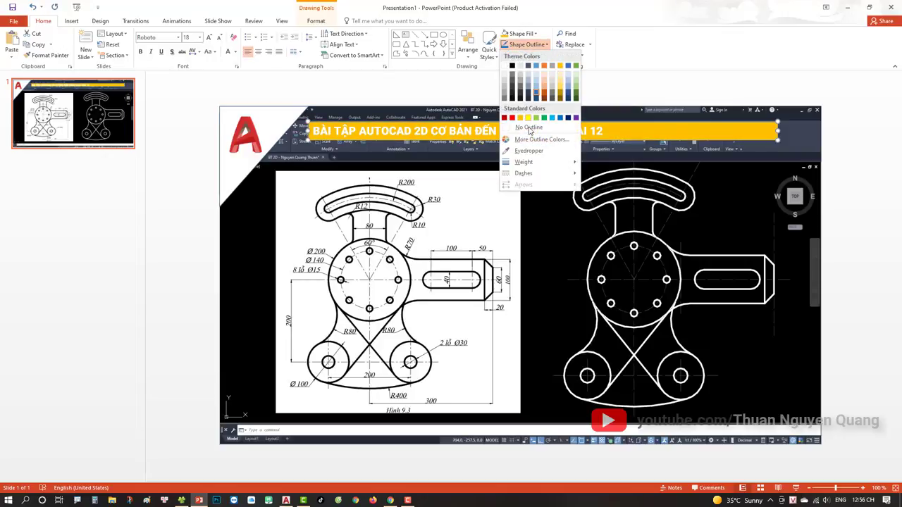
{"action": "mouse_move", "coordinate": [531, 164]}
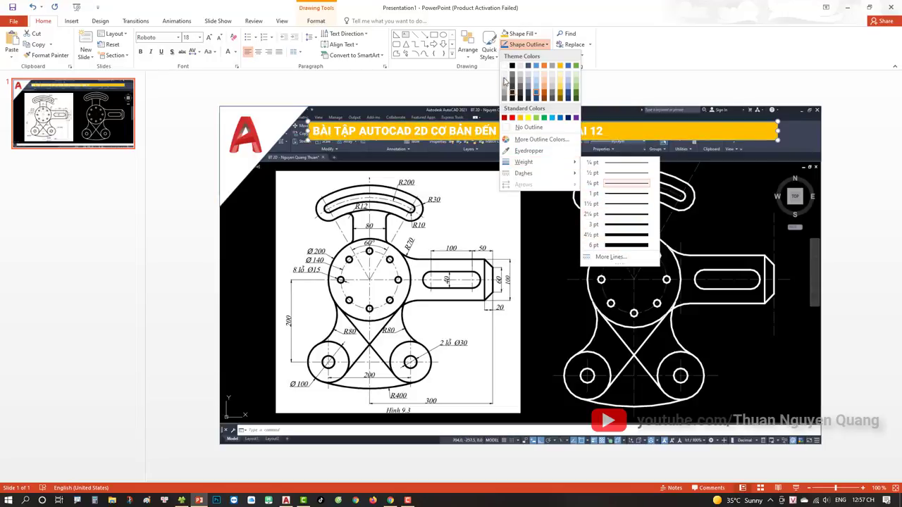
{"action": "left_click", "coordinate": [505, 66]}
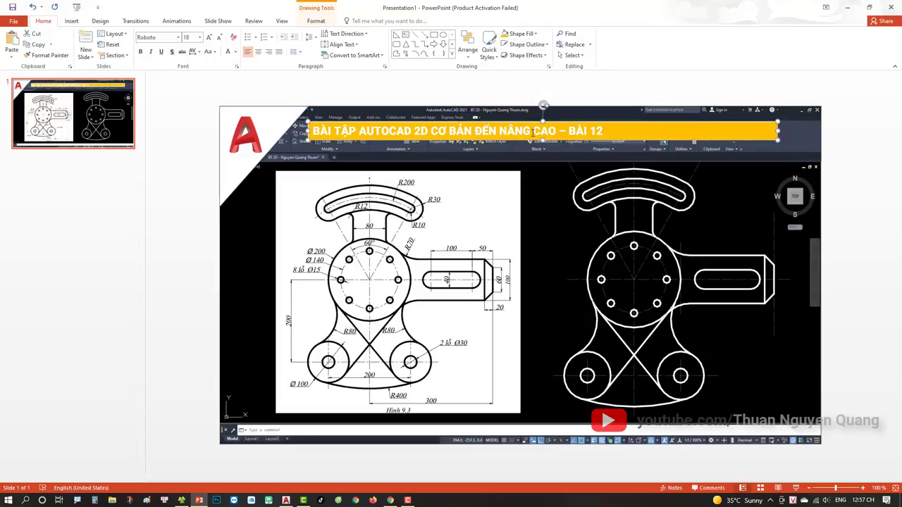
{"action": "left_click", "coordinate": [473, 132]}
{"action": "triple_click", "coordinate": [463, 132]}
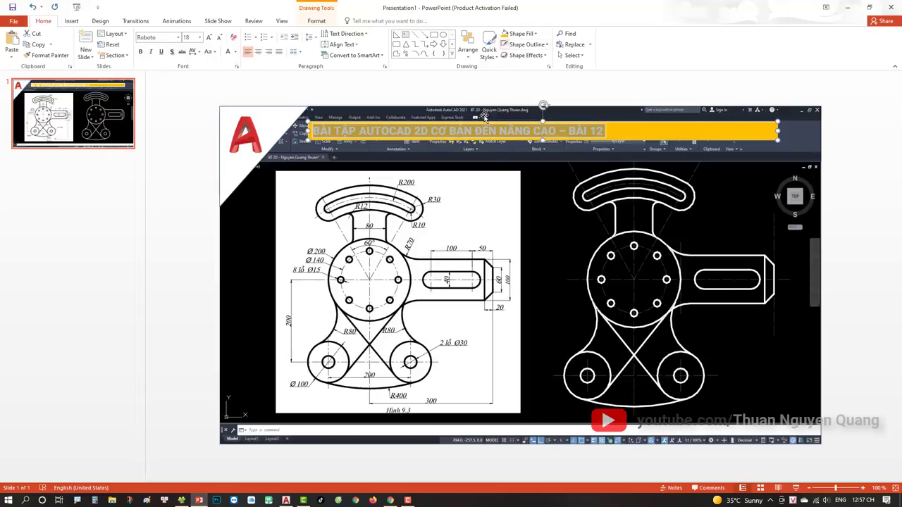
- Set the title box's shape fill to No Fill, removing the gold
{"action": "left_click", "coordinate": [522, 33]}
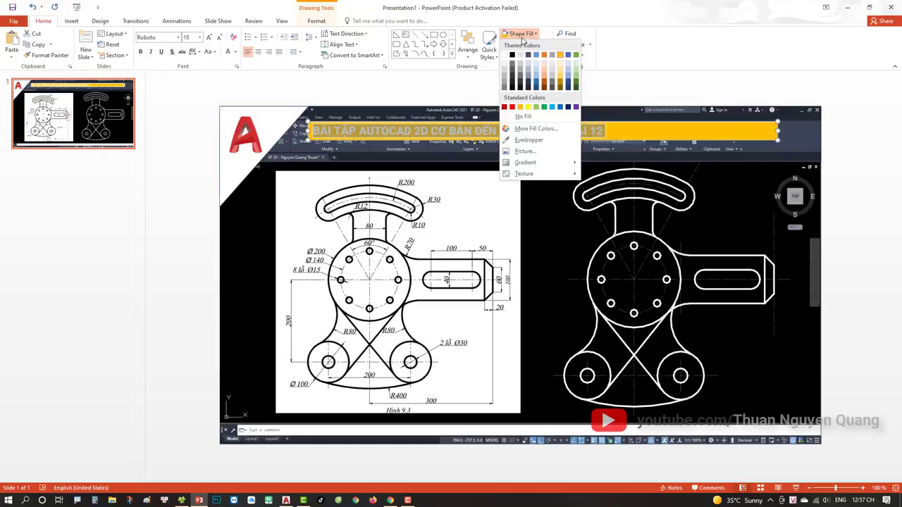
{"action": "left_click", "coordinate": [520, 117]}
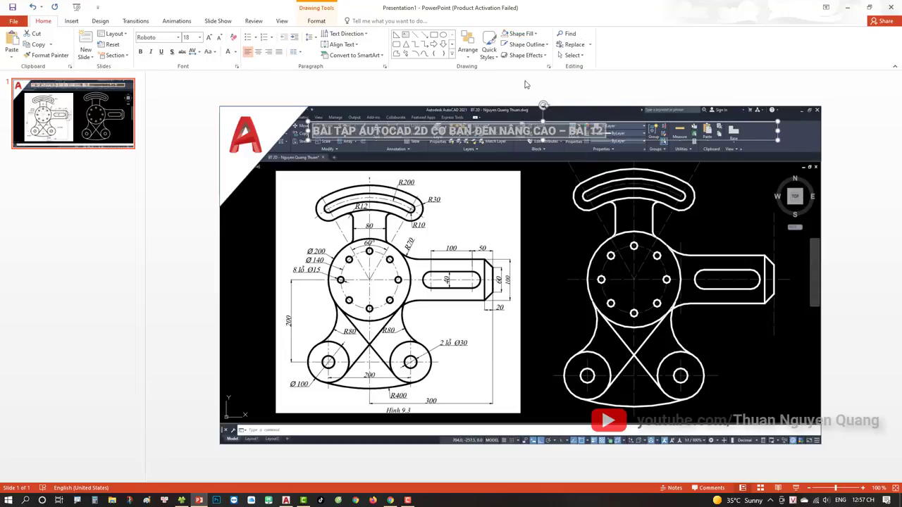
{"action": "left_click", "coordinate": [521, 33]}
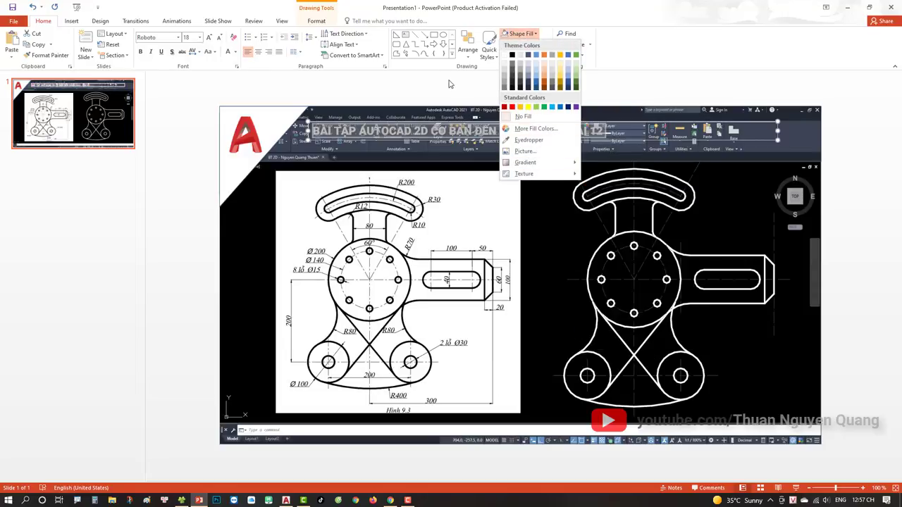
{"action": "left_click", "coordinate": [454, 134]}
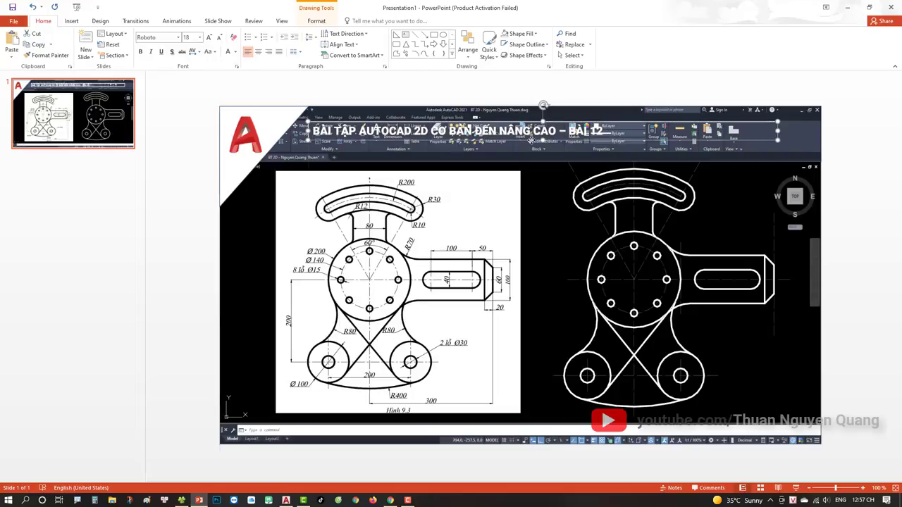
- Drag the title box down to mid-slide and cut it from the slide
{"action": "left_click_drag", "start_coordinate": [522, 124], "coordinate": [548, 205]}
{"action": "right_click", "coordinate": [548, 205]}
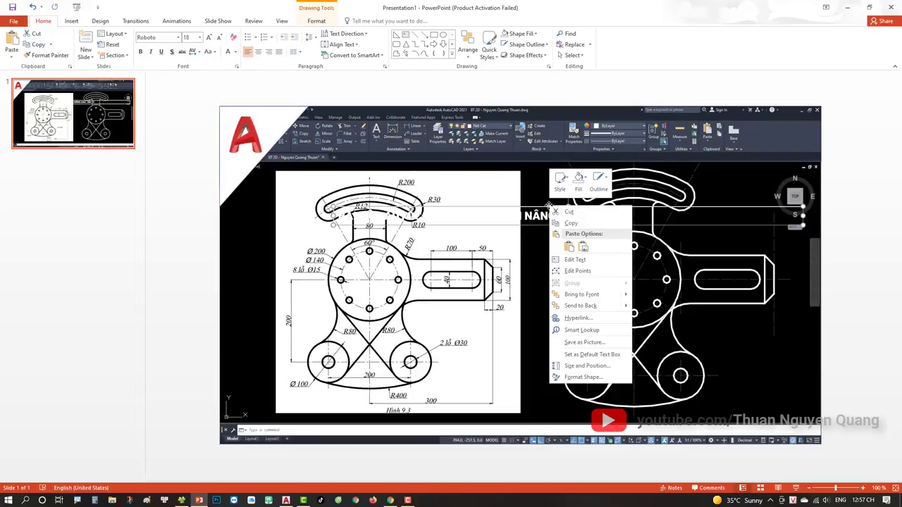
{"action": "left_click", "coordinate": [579, 215]}
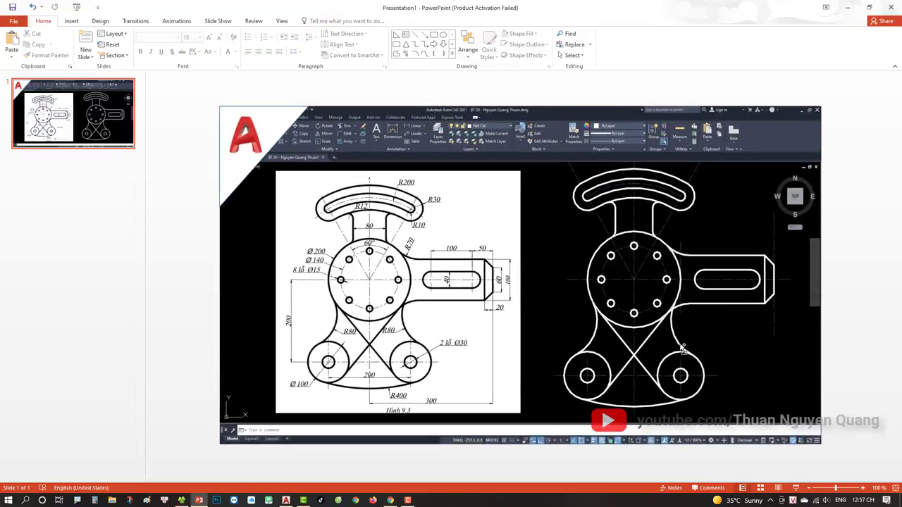
- Shrink the left drawing picture and move it up and to the left
{"action": "left_click", "coordinate": [455, 266]}
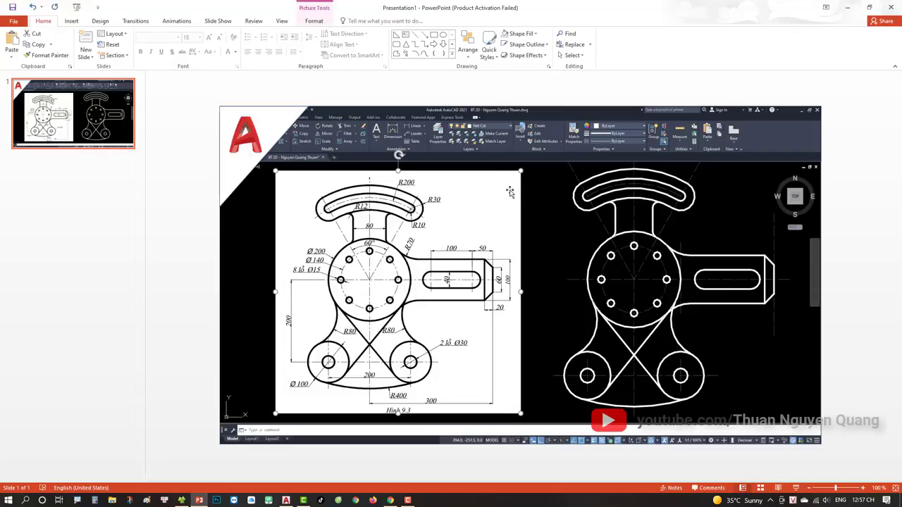
{"action": "left_click_drag", "start_coordinate": [520, 171], "coordinate": [508, 183]}
{"action": "left_click_drag", "start_coordinate": [476, 242], "coordinate": [453, 238]}
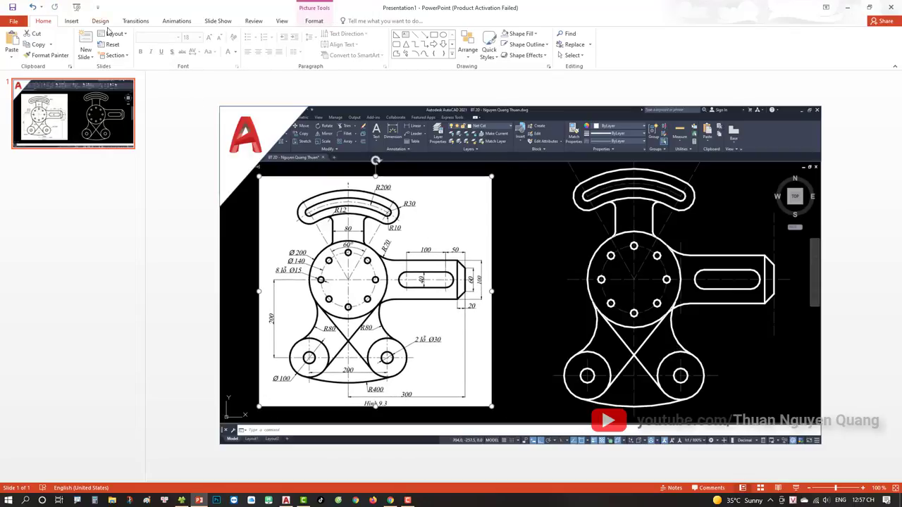
- Bring up the Insert Shapes gallery to pick a block arrow
{"action": "left_click", "coordinate": [72, 21]}
{"action": "left_click", "coordinate": [159, 49]}
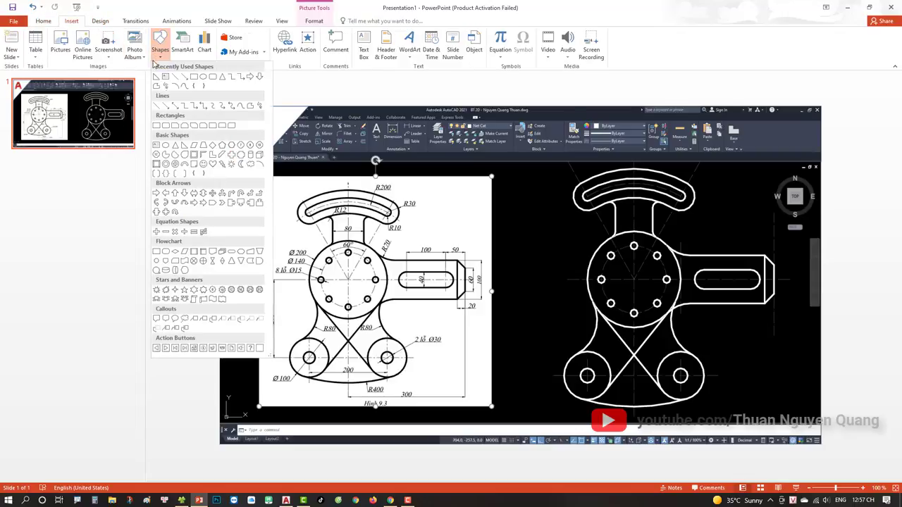
{"action": "left_click", "coordinate": [157, 194]}
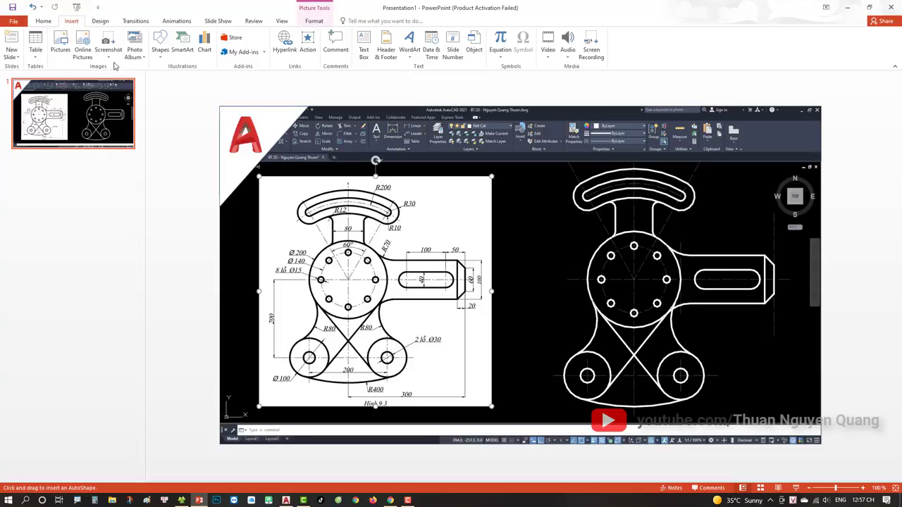
{"action": "left_click", "coordinate": [160, 47]}
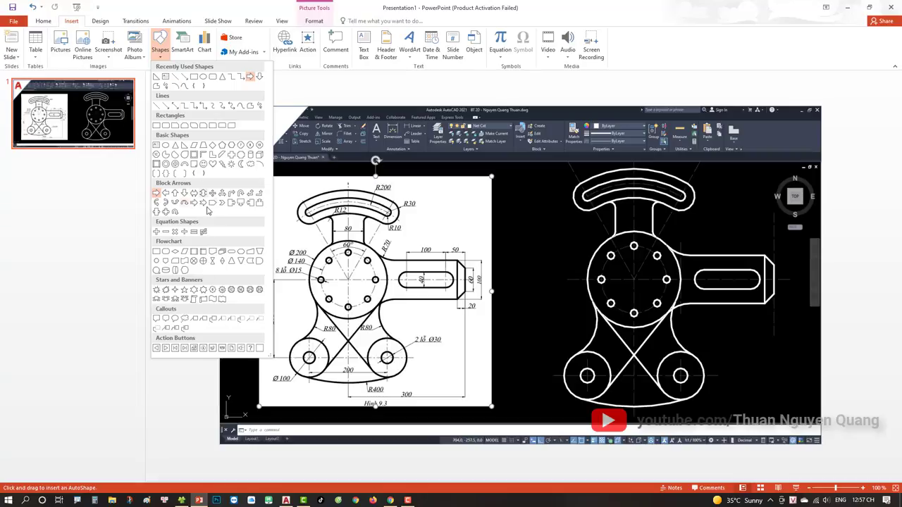
- Draw a right arrow between the two drawings, size it to fit, and fill it red
{"action": "left_click_drag", "start_coordinate": [505, 259], "coordinate": [617, 313]}
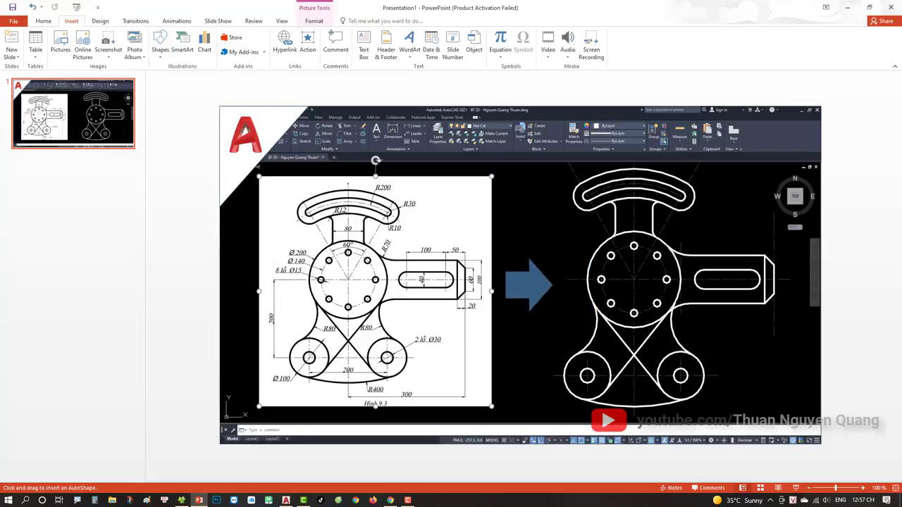
{"action": "left_click_drag", "start_coordinate": [617, 314], "coordinate": [556, 312]}
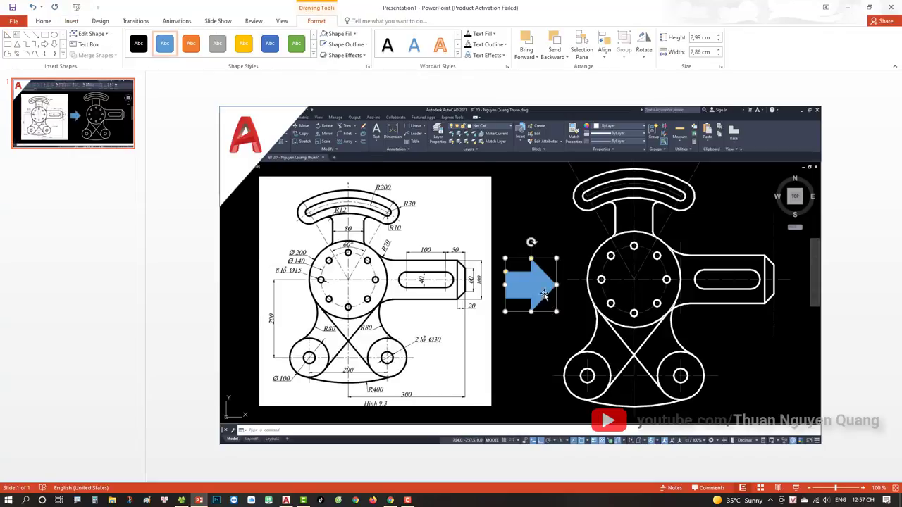
{"action": "left_click", "coordinate": [342, 33]}
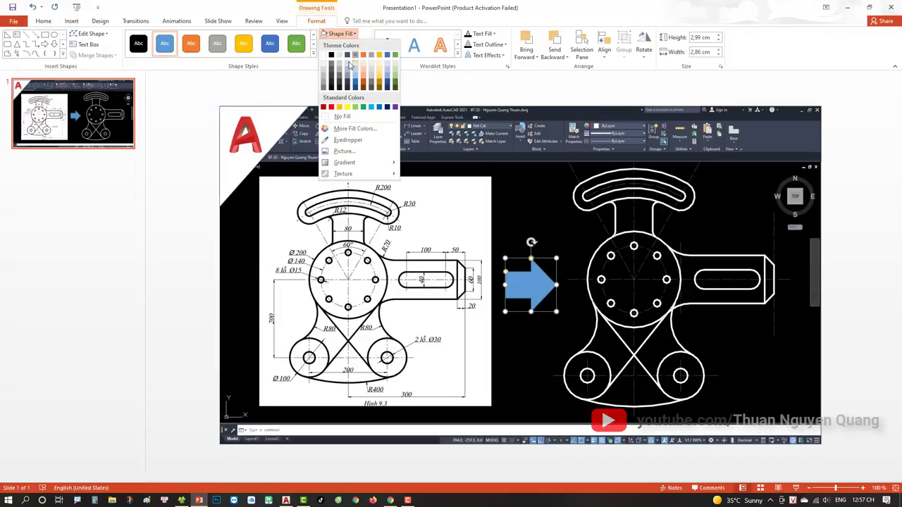
{"action": "left_click", "coordinate": [332, 107]}
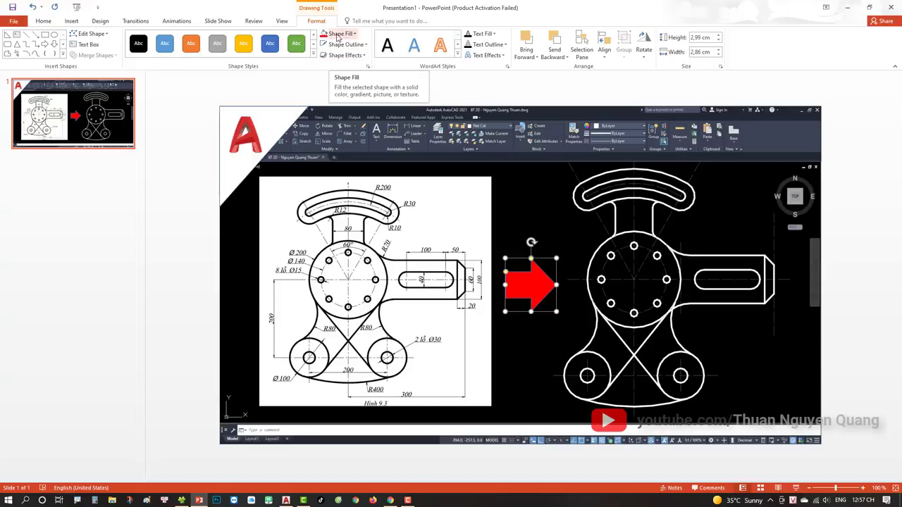
- Give the red arrow a yellow outline 3 pt thick, then deselect it
{"action": "left_click", "coordinate": [343, 44]}
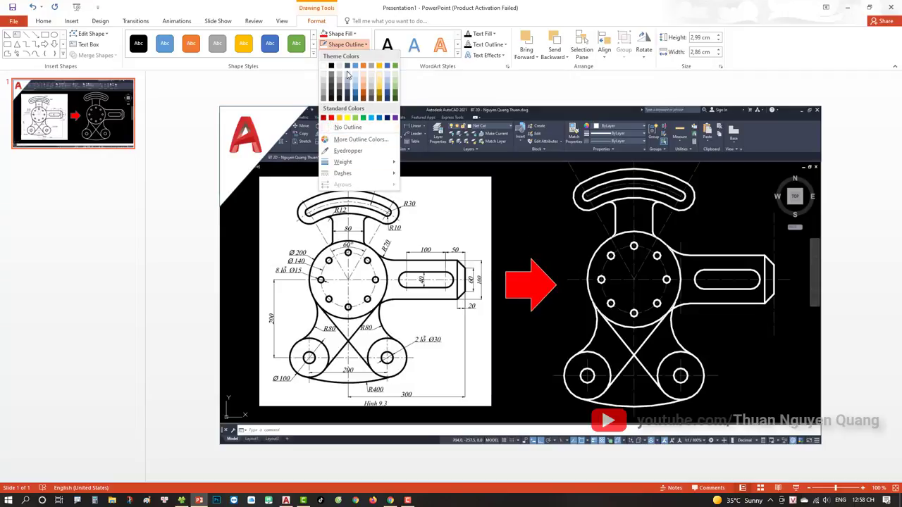
{"action": "left_click", "coordinate": [346, 119]}
{"action": "left_click", "coordinate": [346, 44]}
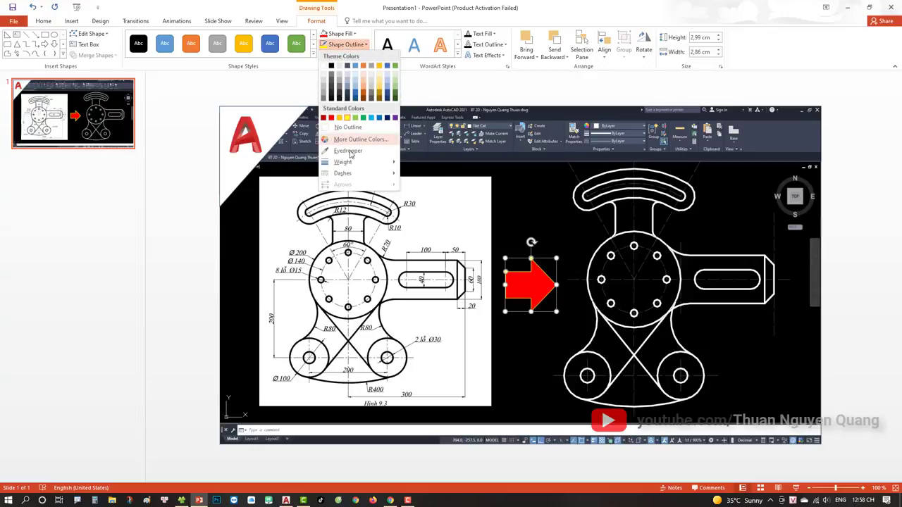
{"action": "mouse_move", "coordinate": [384, 164]}
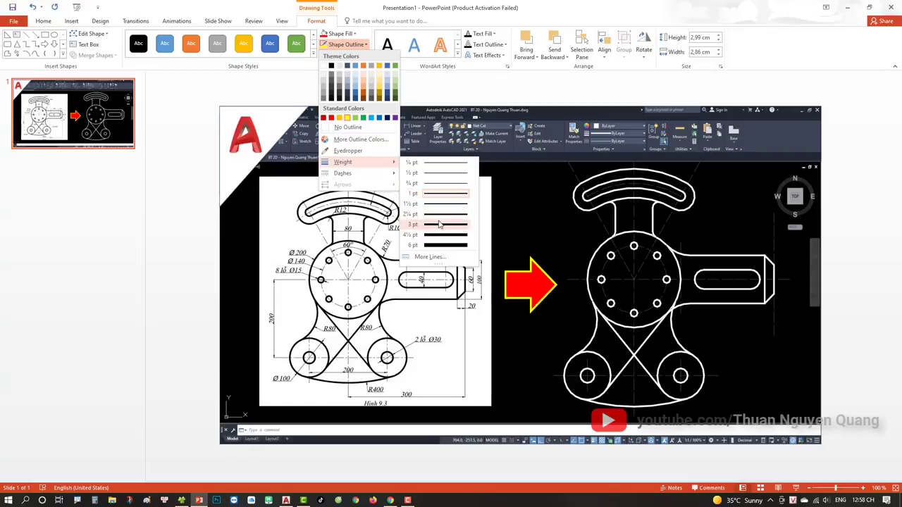
{"action": "left_click", "coordinate": [439, 225]}
{"action": "left_click", "coordinate": [192, 248]}
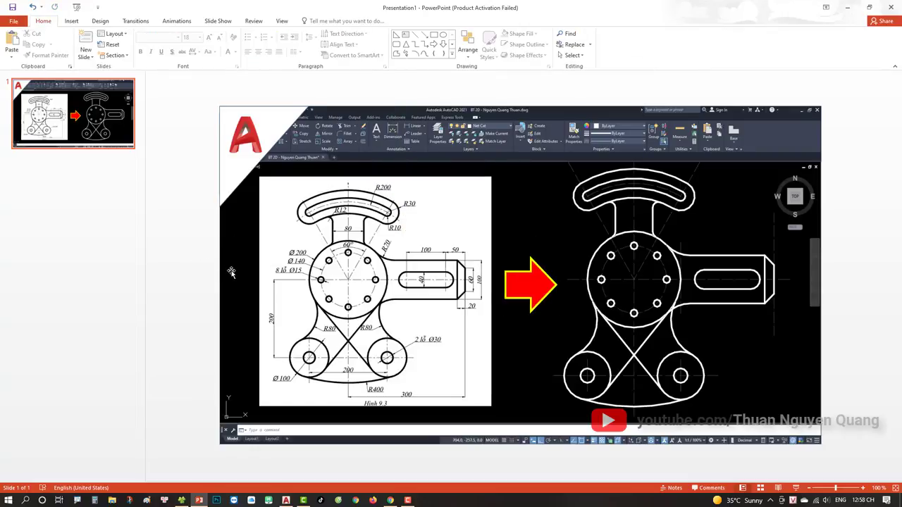
{"action": "scroll", "coordinate": [653, 333], "scroll_direction": "down", "scroll_amount": 4}
{"action": "scroll", "coordinate": [653, 334], "scroll_direction": "up", "scroll_amount": 2}
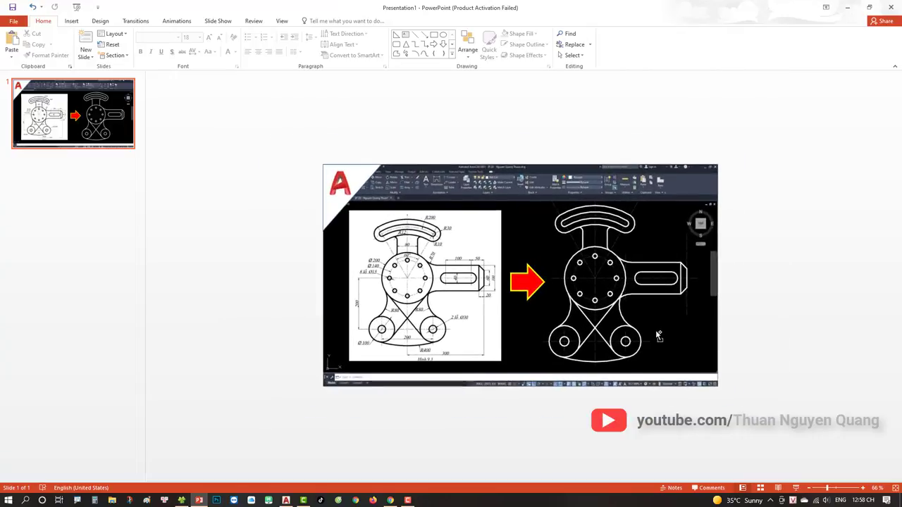
{"action": "scroll", "coordinate": [662, 333], "scroll_direction": "down", "scroll_amount": 1}
{"action": "scroll", "coordinate": [662, 332], "scroll_direction": "down", "scroll_amount": 1}
{"action": "scroll", "coordinate": [663, 333], "scroll_direction": "up", "scroll_amount": 2}
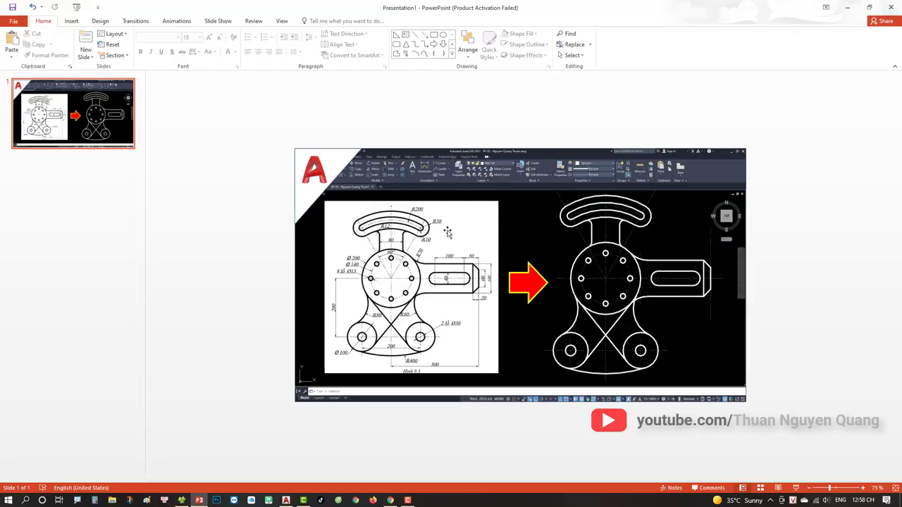
- In File > Export, choose JPEG File Interchange Format as the export file type
{"action": "left_click", "coordinate": [14, 23]}
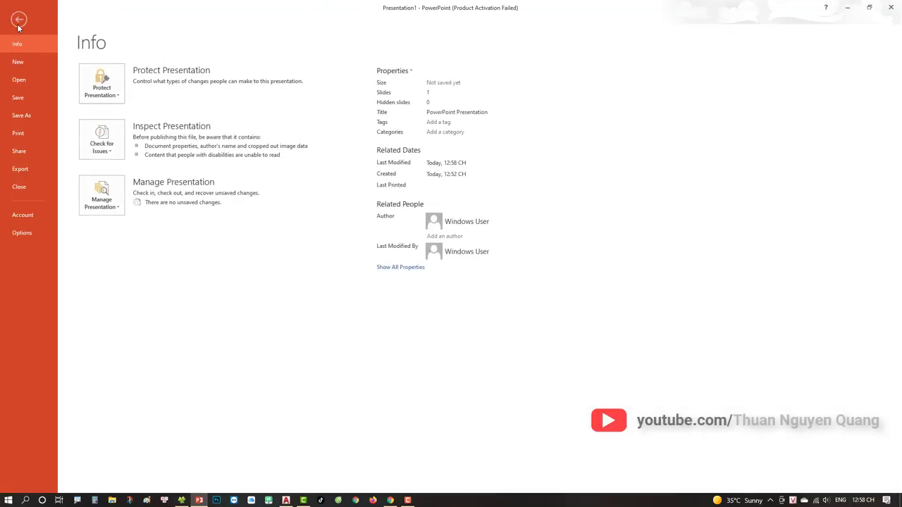
{"action": "left_click", "coordinate": [19, 172]}
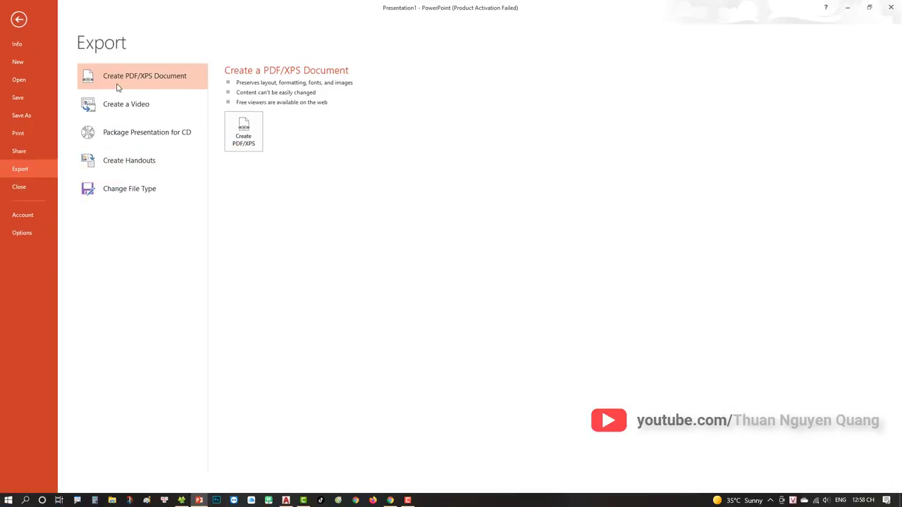
{"action": "left_click", "coordinate": [134, 117]}
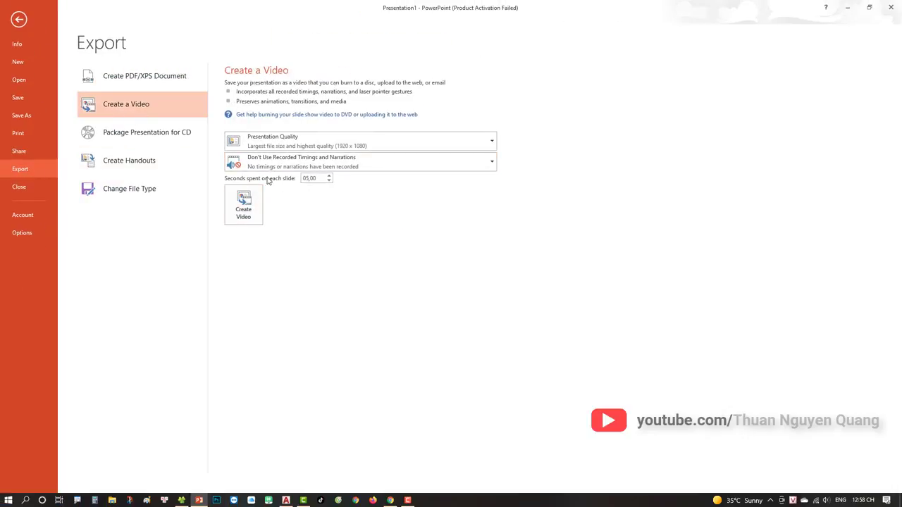
{"action": "left_click", "coordinate": [284, 145]}
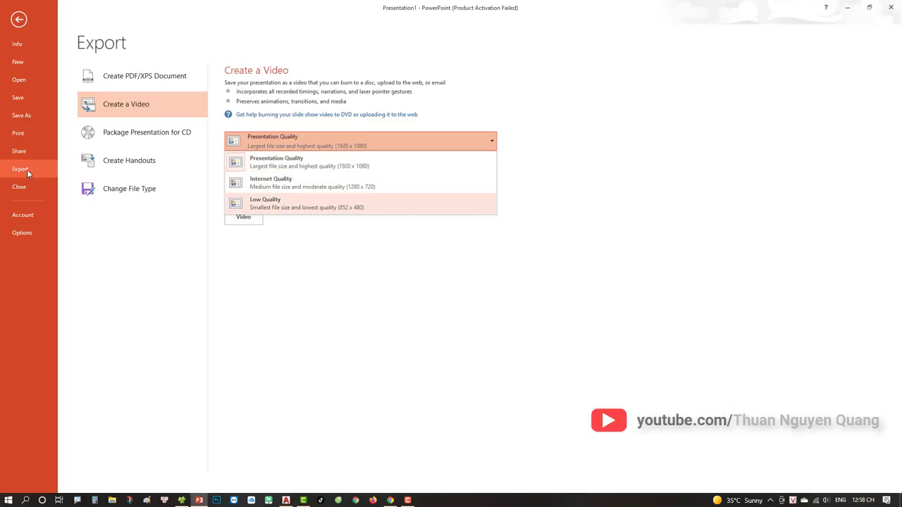
{"action": "left_click", "coordinate": [137, 196]}
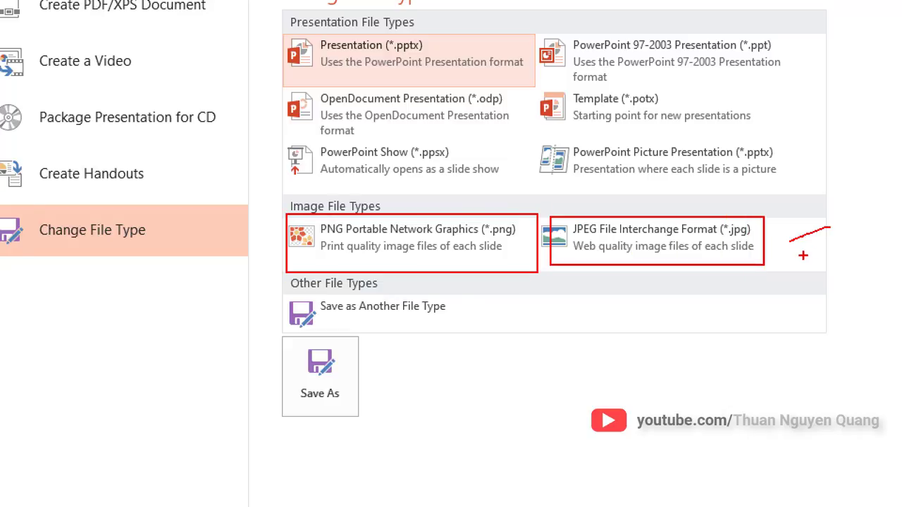
{"action": "left_click", "coordinate": [400, 204]}
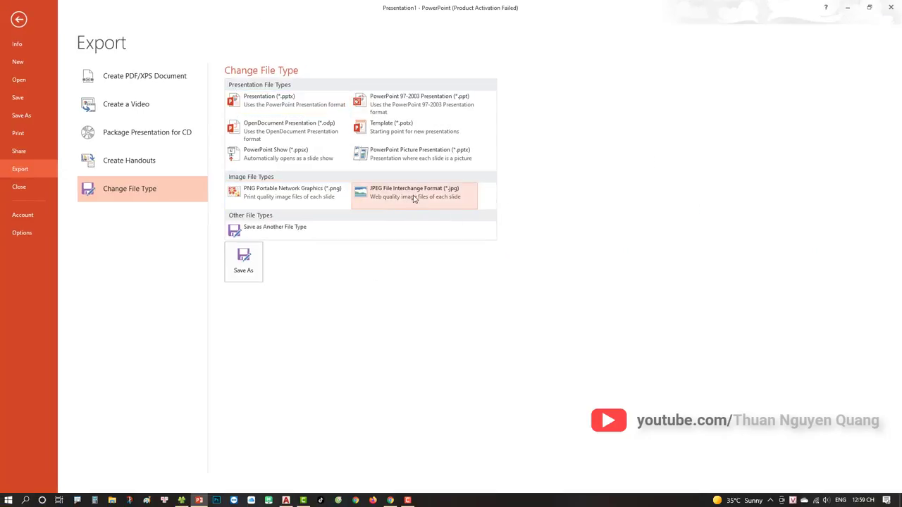
- Save the JPEG to the Desktop under the name THUMBAI BAI 12 AUTOCAD
{"action": "left_click", "coordinate": [244, 263]}
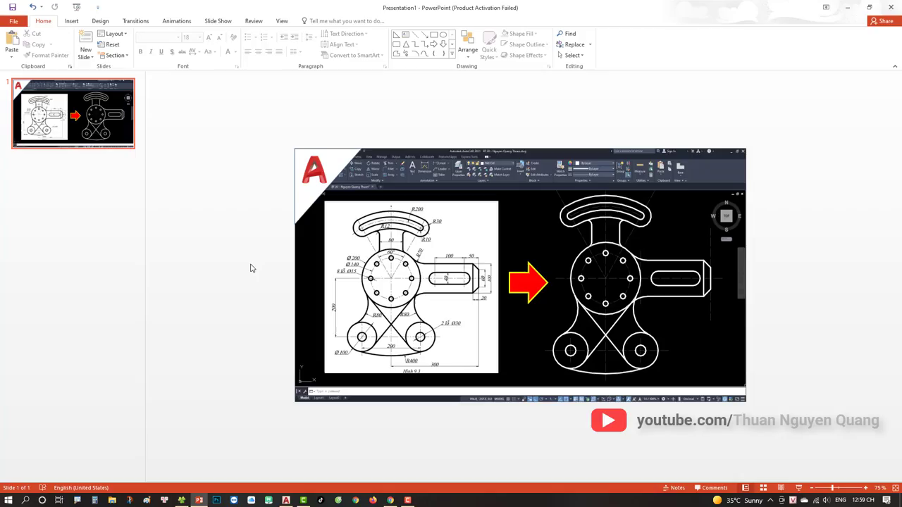
{"action": "scroll", "coordinate": [97, 176], "scroll_direction": "up", "scroll_amount": 1}
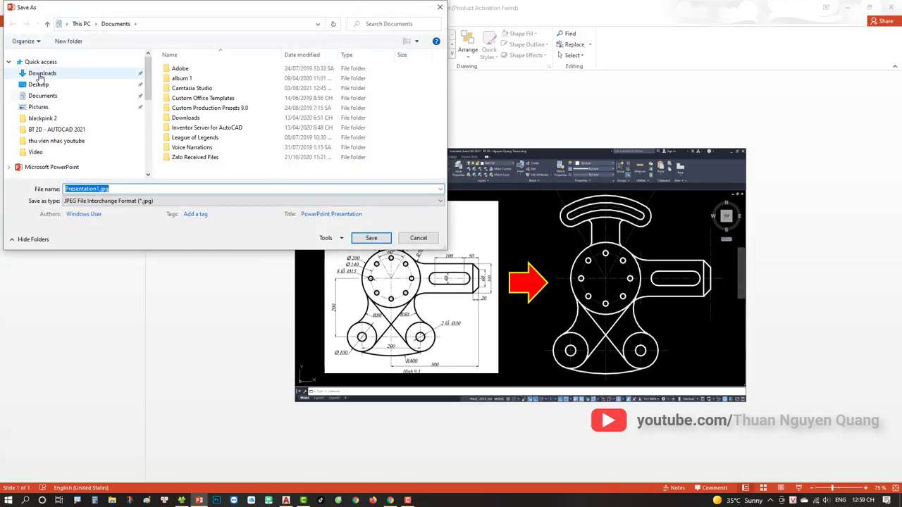
{"action": "left_click", "coordinate": [38, 84]}
{"action": "left_click", "coordinate": [96, 189]}
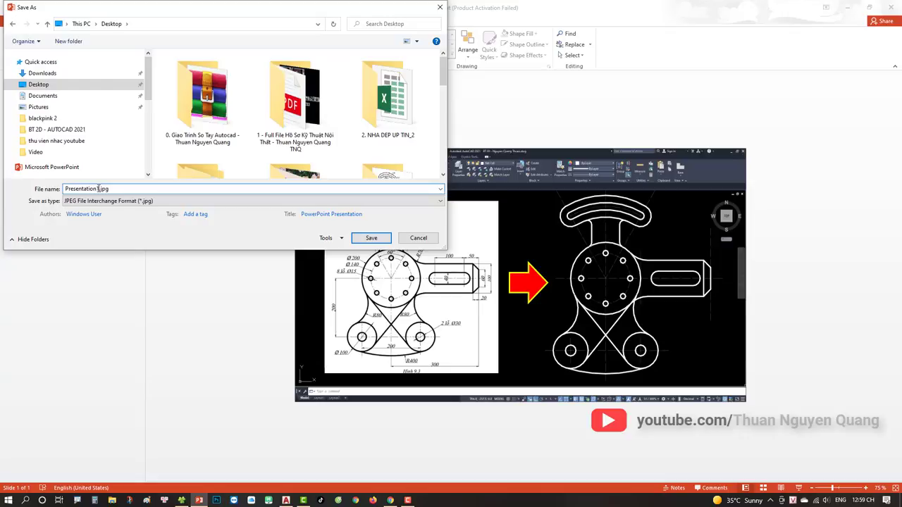
{"action": "double_click", "coordinate": [95, 189]}
{"action": "type", "text": "THUMBAI BAI 12 AUTOCAD"}
{"action": "key", "text": "Return"}
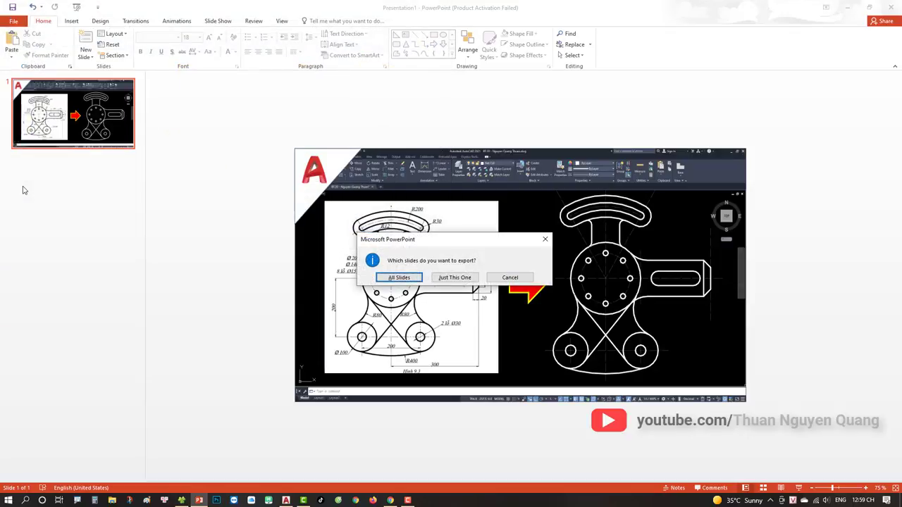
- Answer the export prompt with Just This One to export only the current slide
{"action": "left_click_drag", "start_coordinate": [403, 245], "coordinate": [361, 92]}
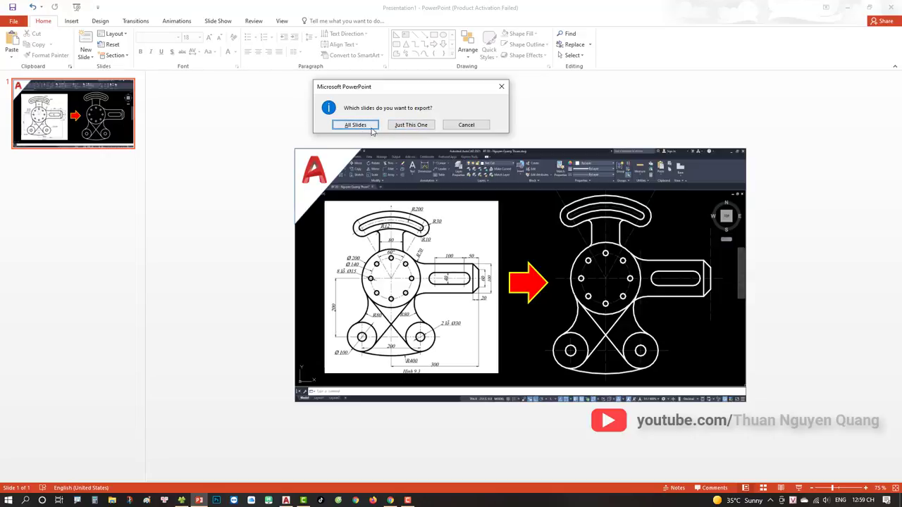
{"action": "left_click", "coordinate": [411, 127]}
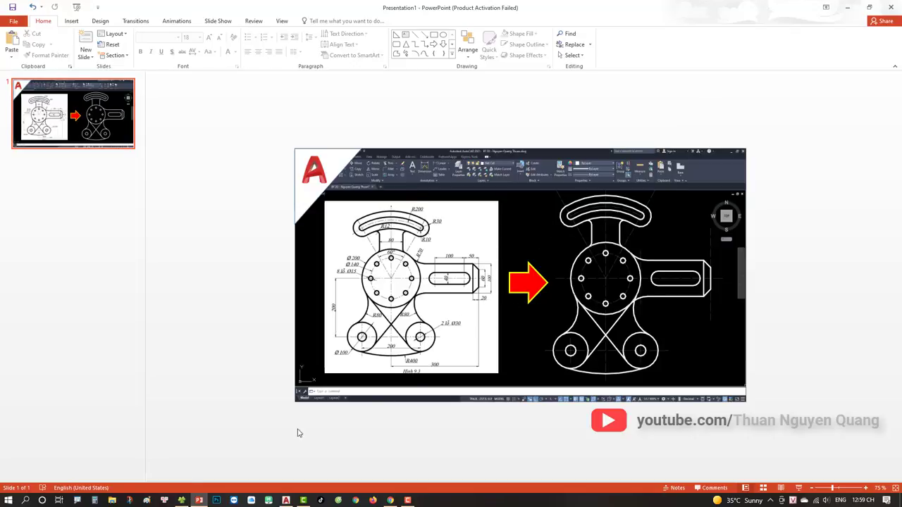
{"action": "key", "text": "alt+Tab"}
- Show the Desktop folder and preview the older maxresdefault.jpg thumbnail
{"action": "left_click", "coordinate": [34, 80]}
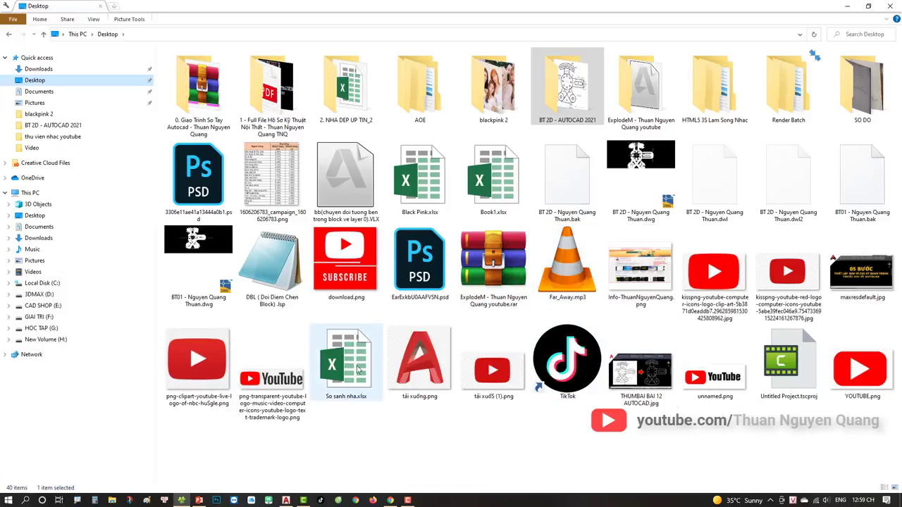
{"action": "double_click", "coordinate": [850, 273]}
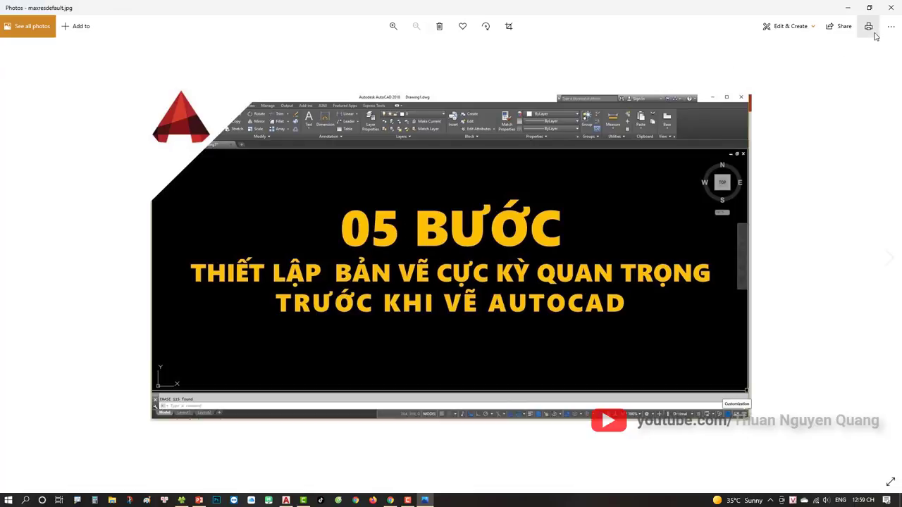
{"action": "left_click", "coordinate": [890, 7]}
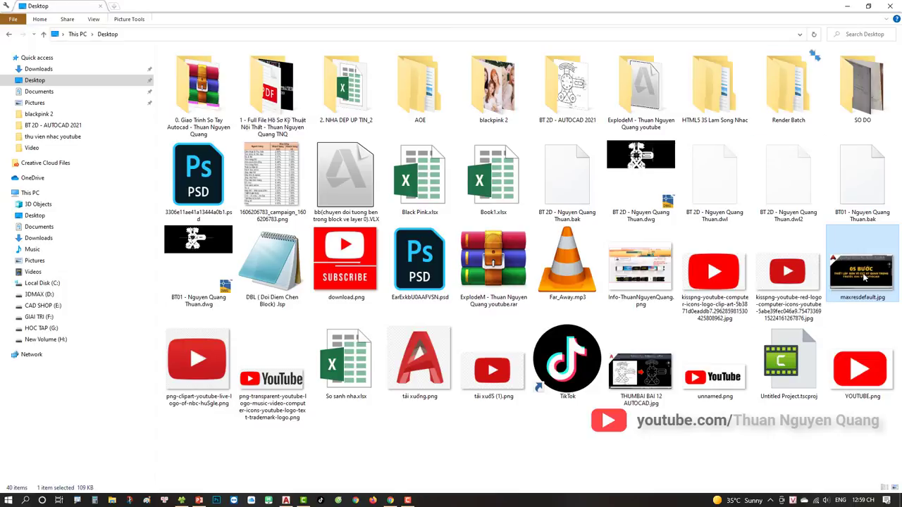
- Preview the exported THUMBAI BAI 12 AUTOCAD.jpg to check it, then close the viewer
{"action": "mouse_move", "coordinate": [853, 275]}
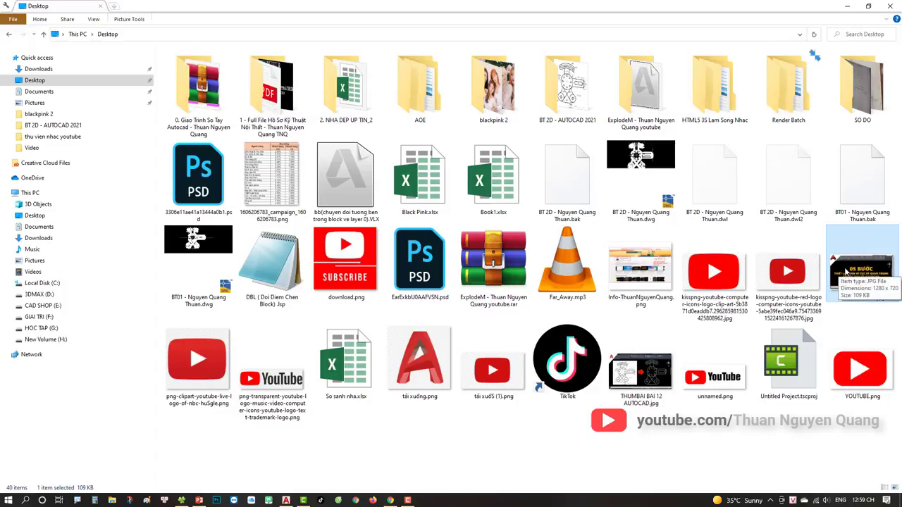
{"action": "double_click", "coordinate": [632, 379]}
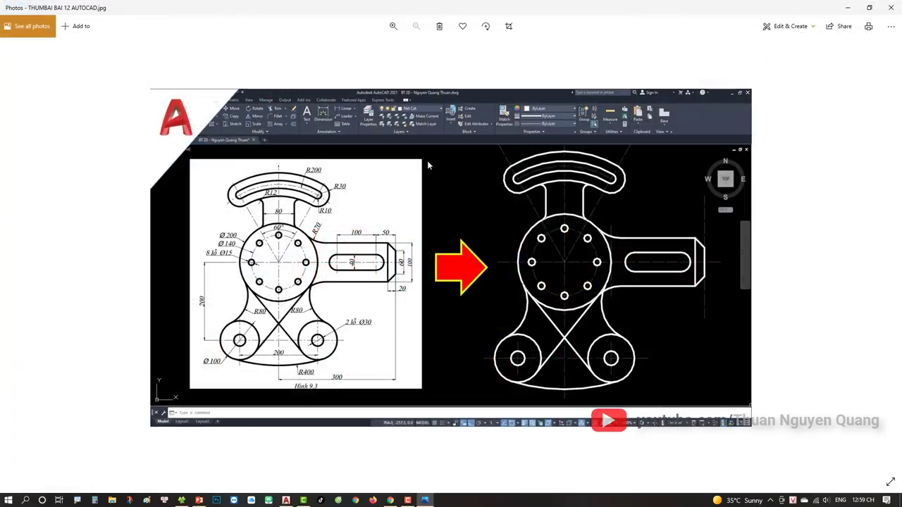
{"action": "left_click", "coordinate": [891, 14]}
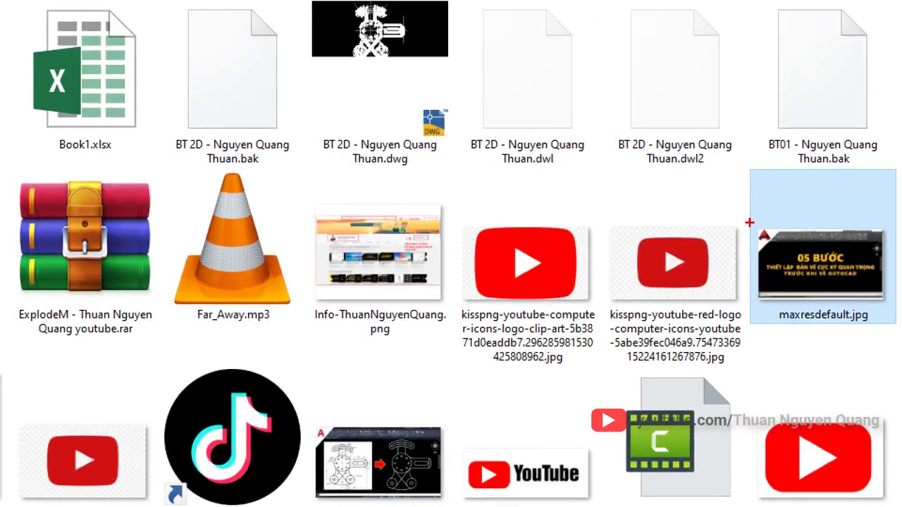
{"action": "left_click_drag", "start_coordinate": [826, 249], "coordinate": [891, 297]}
{"action": "key", "text": "Escape"}
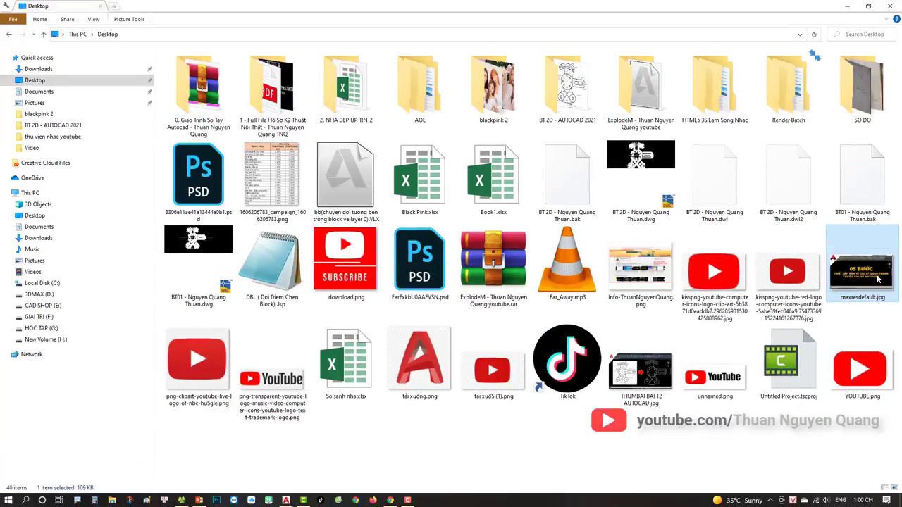
- From the channel home page, open the 05 BƯỚC THIẾT LẬP GIAO DIỆN AutoCAD video
{"action": "left_click", "coordinate": [391, 500]}
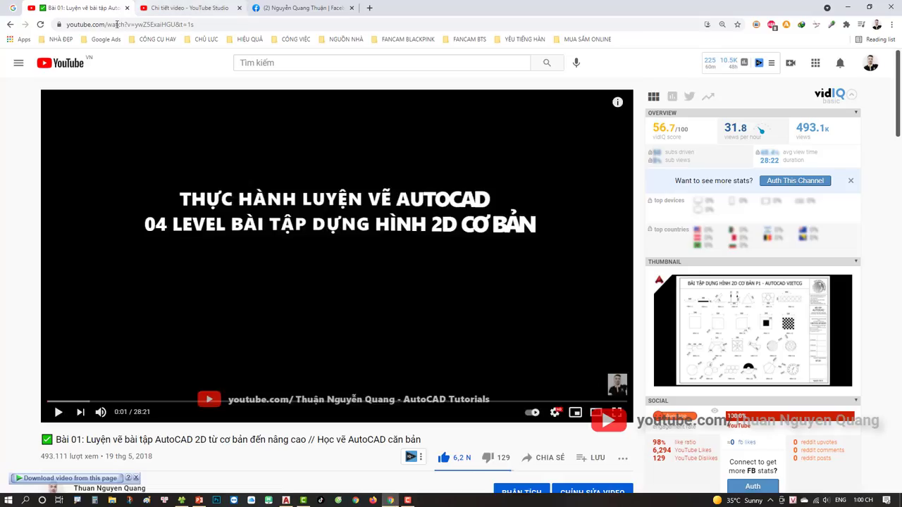
{"action": "scroll", "coordinate": [144, 311], "scroll_direction": "down", "scroll_amount": 4}
{"action": "left_click", "coordinate": [118, 208]}
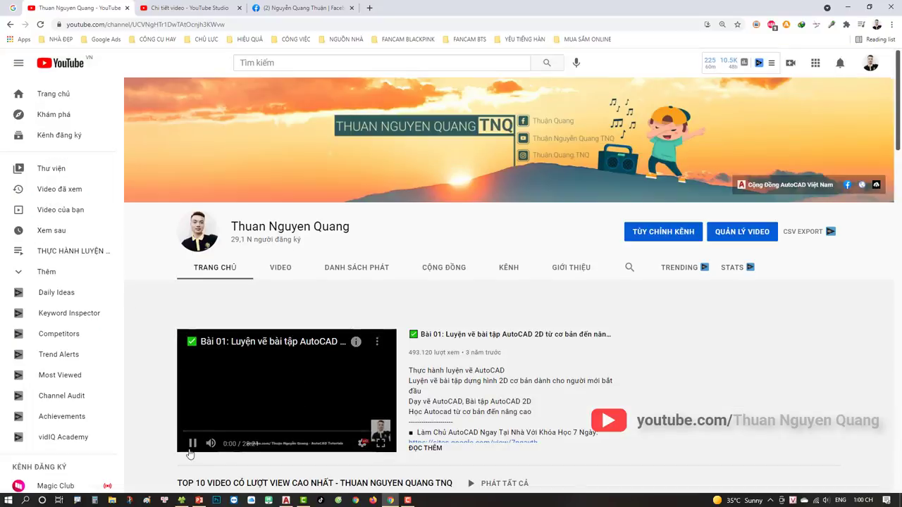
{"action": "scroll", "coordinate": [437, 289], "scroll_direction": "down", "scroll_amount": 4}
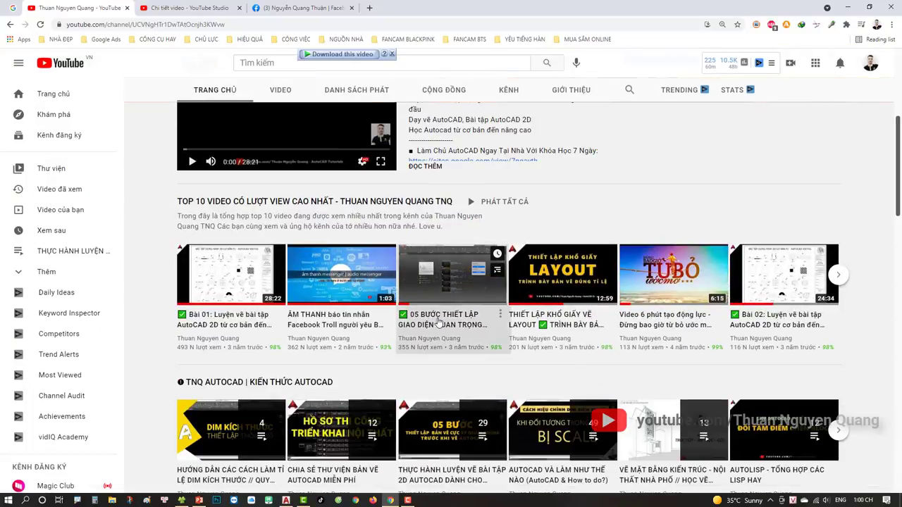
{"action": "left_click", "coordinate": [444, 285]}
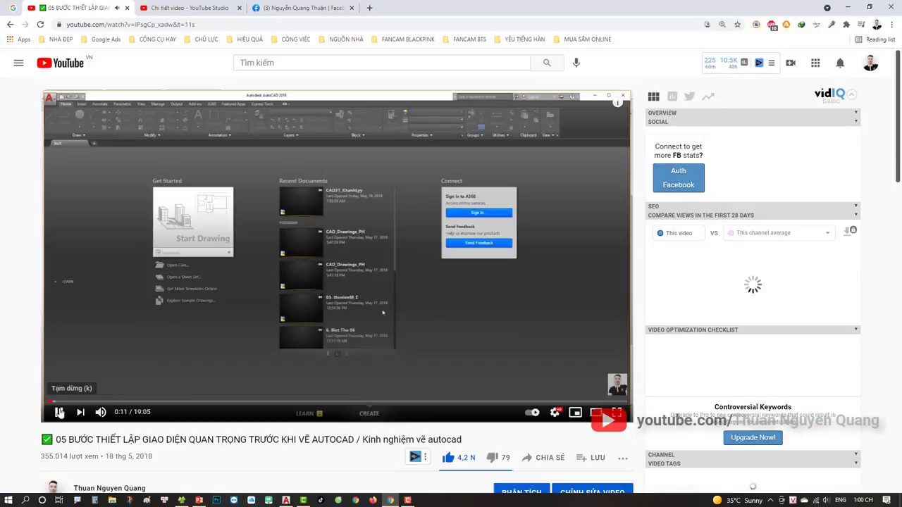
- Pause the video and look over its view count, description and comments
{"action": "left_click", "coordinate": [59, 413]}
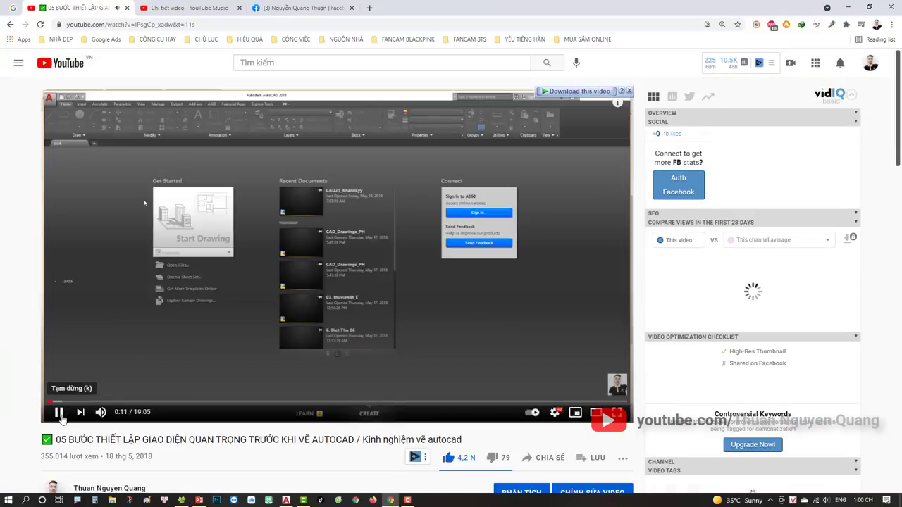
{"action": "scroll", "coordinate": [275, 165], "scroll_direction": "down", "scroll_amount": 3}
{"action": "scroll", "coordinate": [770, 217], "scroll_direction": "up", "scroll_amount": 2}
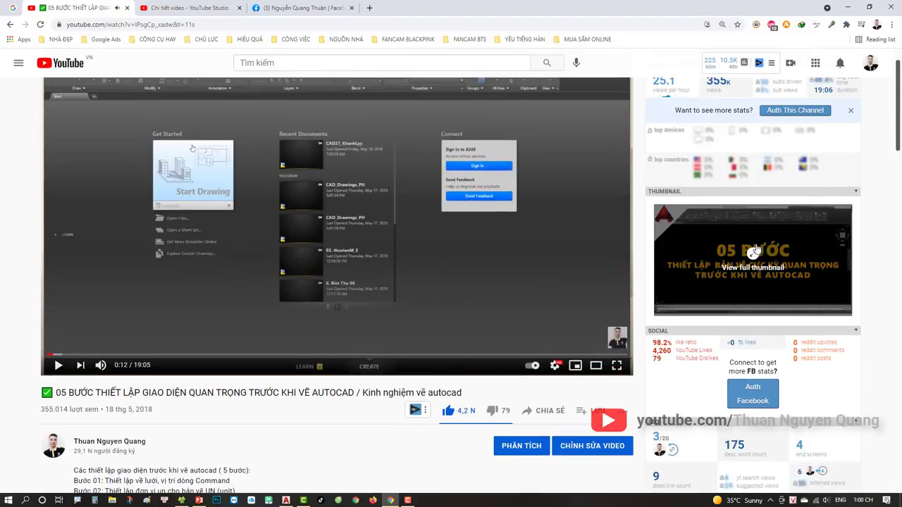
{"action": "scroll", "coordinate": [526, 216], "scroll_direction": "down", "scroll_amount": 3}
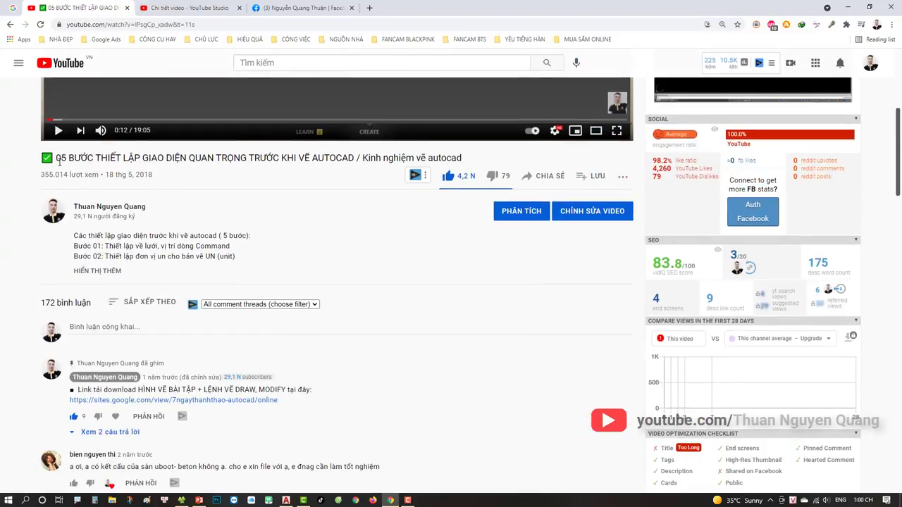
{"action": "left_click_drag", "start_coordinate": [41, 179], "coordinate": [169, 178]}
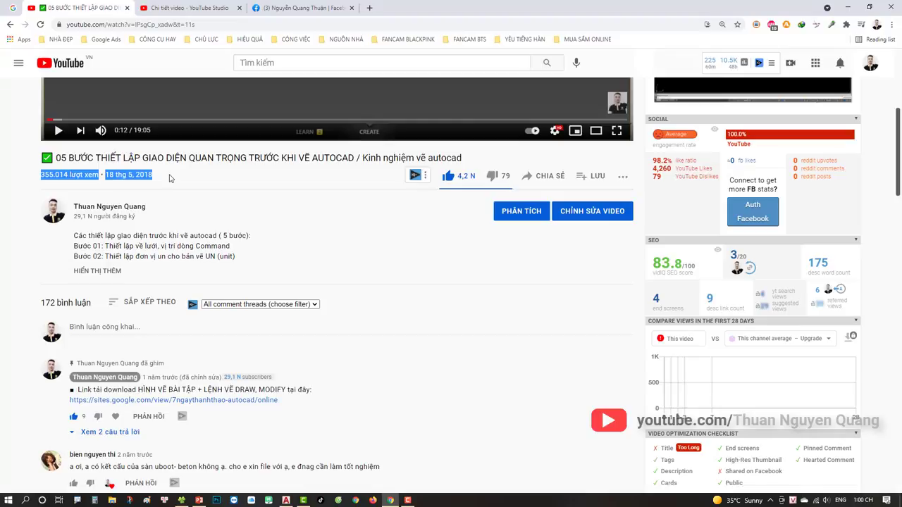
{"action": "left_click", "coordinate": [196, 179]}
{"action": "scroll", "coordinate": [195, 179], "scroll_direction": "up", "scroll_amount": 3}
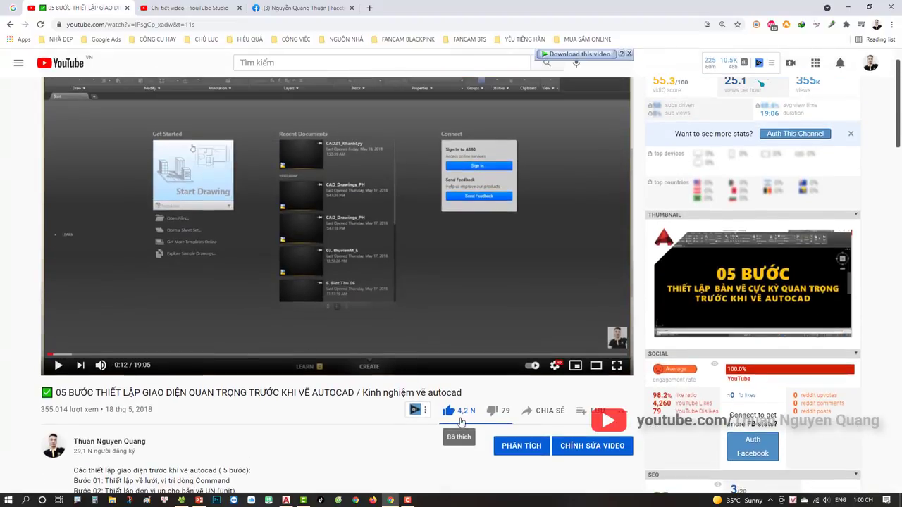
{"action": "scroll", "coordinate": [461, 423], "scroll_direction": "down", "scroll_amount": 1}
{"action": "scroll", "coordinate": [460, 380], "scroll_direction": "down", "scroll_amount": 4}
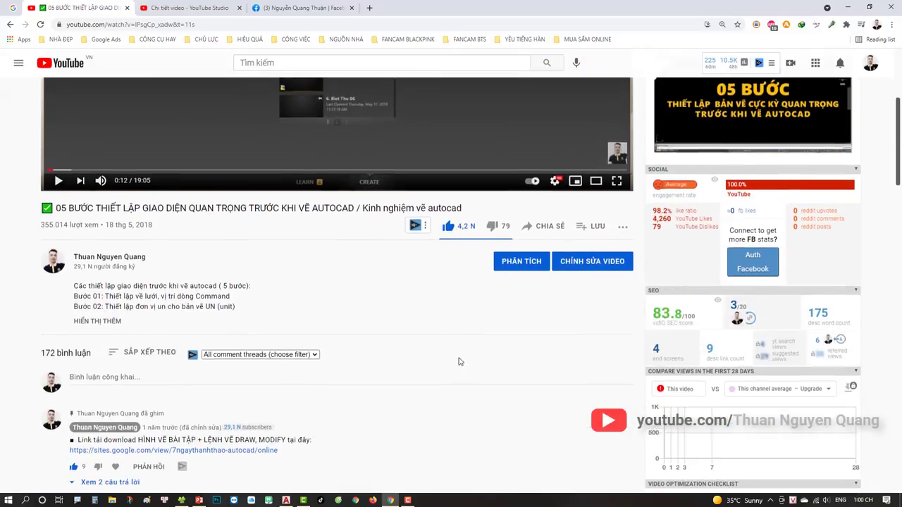
{"action": "scroll", "coordinate": [446, 245], "scroll_direction": "down", "scroll_amount": 3}
{"action": "scroll", "coordinate": [199, 317], "scroll_direction": "down", "scroll_amount": 8}
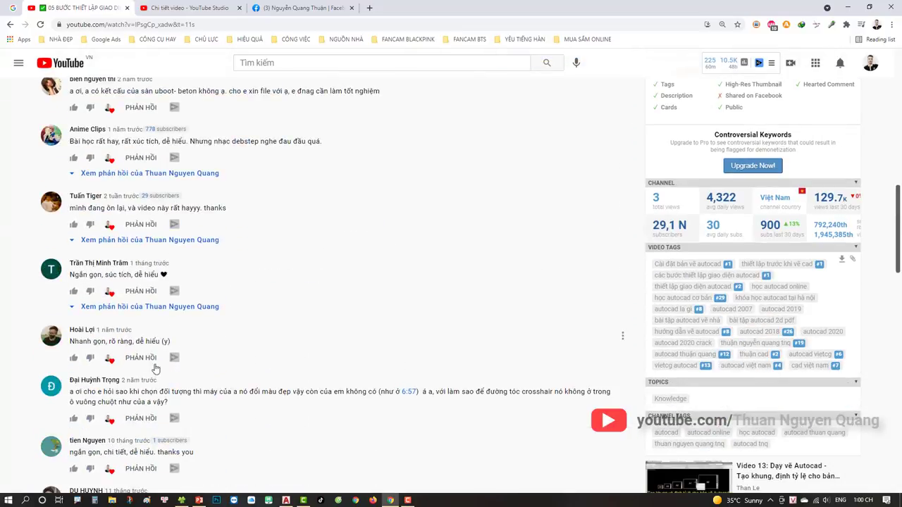
{"action": "scroll", "coordinate": [156, 368], "scroll_direction": "down", "scroll_amount": 2}
{"action": "scroll", "coordinate": [145, 399], "scroll_direction": "down", "scroll_amount": 2}
{"action": "scroll", "coordinate": [228, 338], "scroll_direction": "up", "scroll_amount": 5}
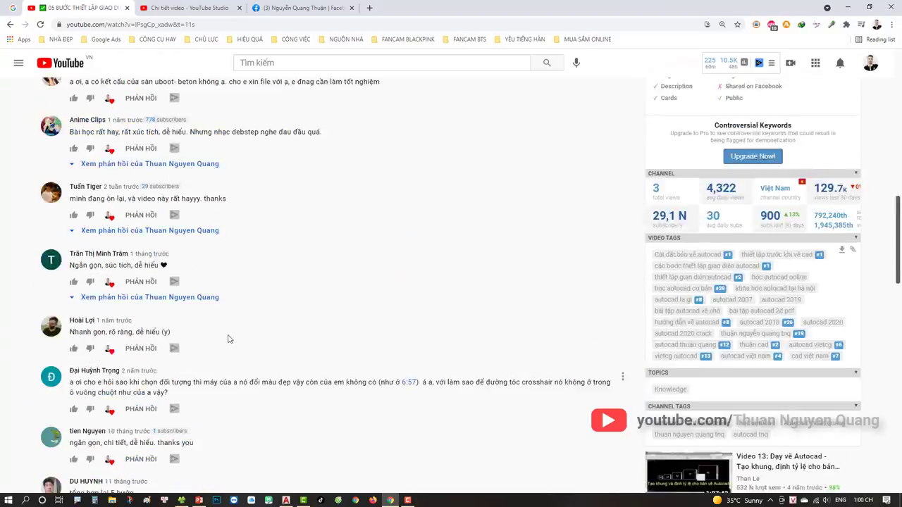
{"action": "scroll", "coordinate": [228, 339], "scroll_direction": "up", "scroll_amount": 15}
{"action": "left_click", "coordinate": [177, 6]}
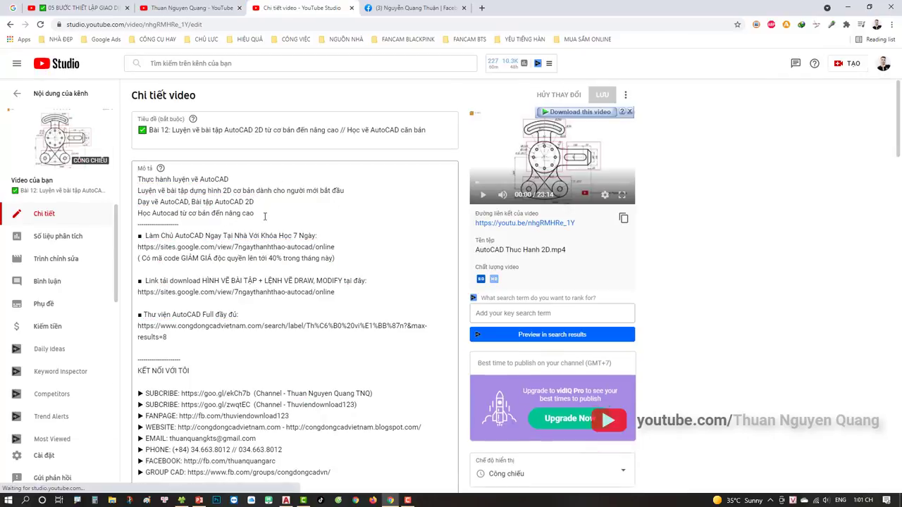
- Upload THUMBAI BAI 12 AUTOCAD.jpg from the Desktop as the video's custom thumbnail
{"action": "scroll", "coordinate": [303, 354], "scroll_direction": "down", "scroll_amount": 3}
{"action": "scroll", "coordinate": [303, 354], "scroll_direction": "down", "scroll_amount": 3}
{"action": "scroll", "coordinate": [303, 355], "scroll_direction": "up", "scroll_amount": 6}
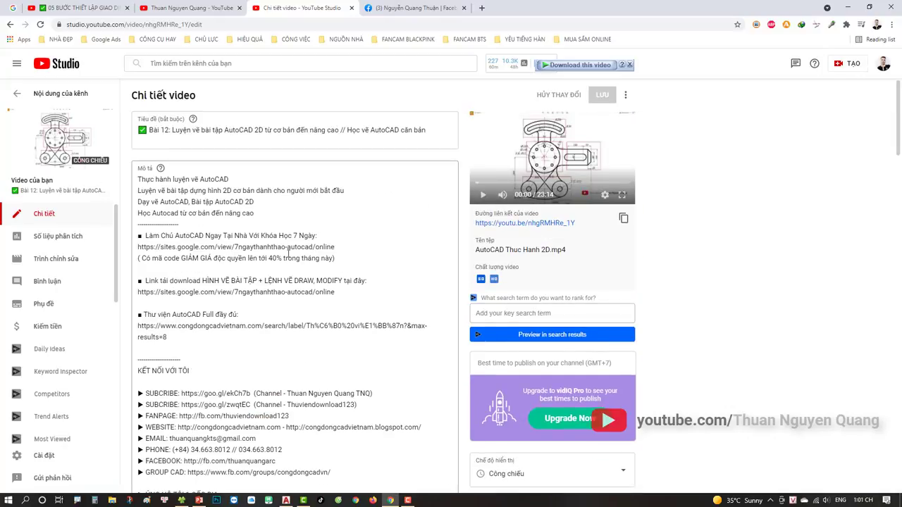
{"action": "scroll", "coordinate": [289, 253], "scroll_direction": "down", "scroll_amount": 1}
{"action": "scroll", "coordinate": [358, 298], "scroll_direction": "down", "scroll_amount": 4}
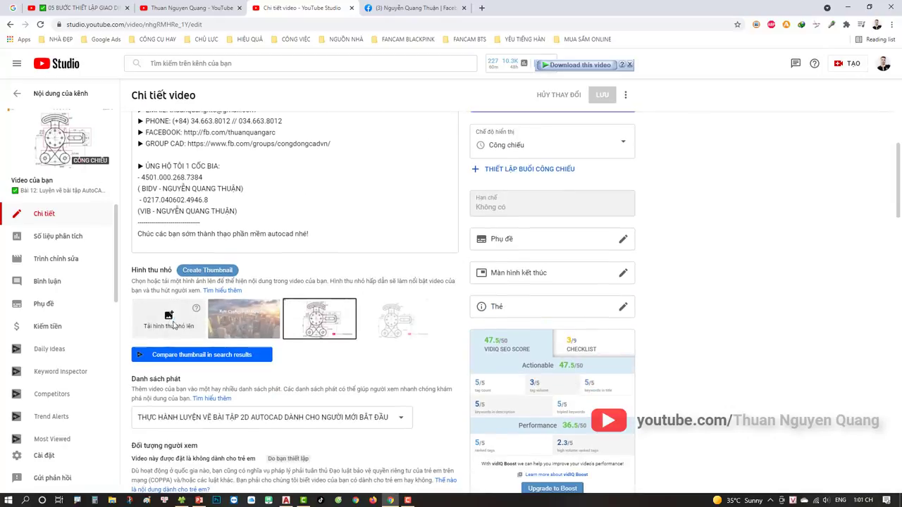
{"action": "left_click", "coordinate": [173, 325]}
{"action": "left_click", "coordinate": [150, 85]}
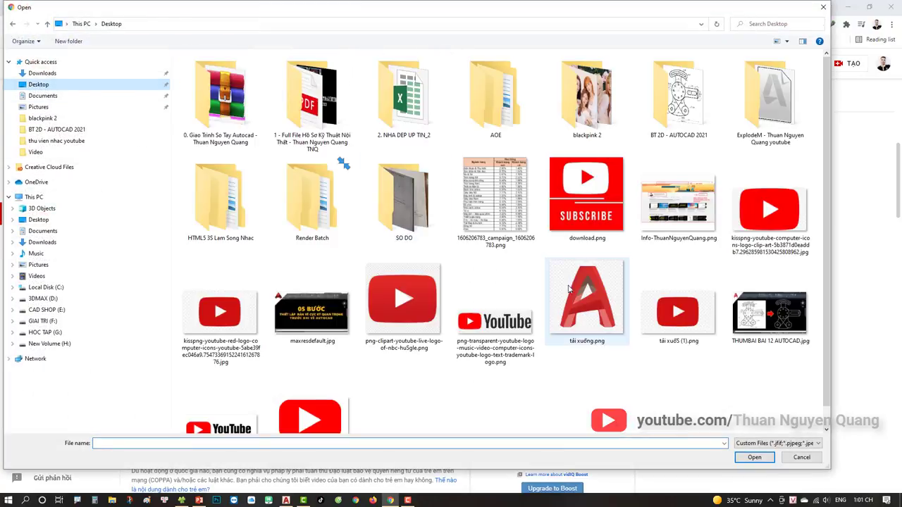
{"action": "scroll", "coordinate": [569, 289], "scroll_direction": "down", "scroll_amount": 1}
{"action": "left_click", "coordinate": [312, 285]}
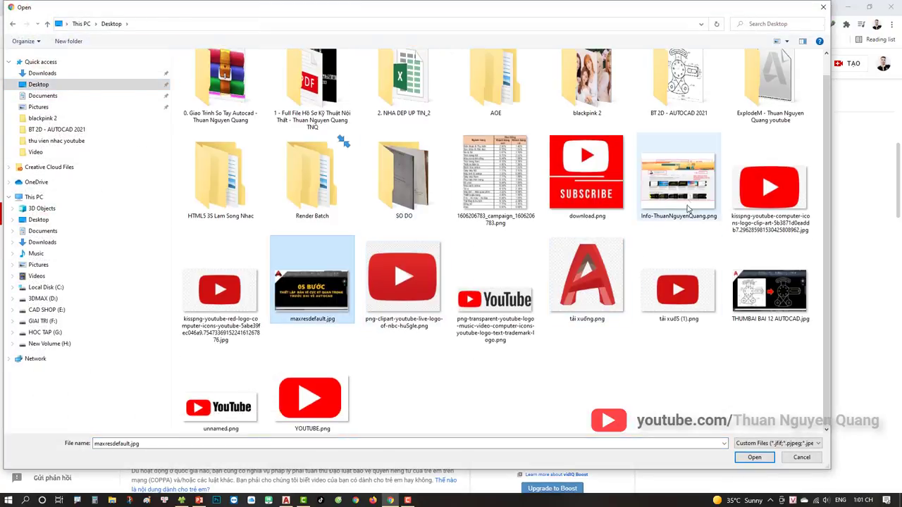
{"action": "left_click", "coordinate": [757, 279]}
{"action": "left_click", "coordinate": [740, 460]}
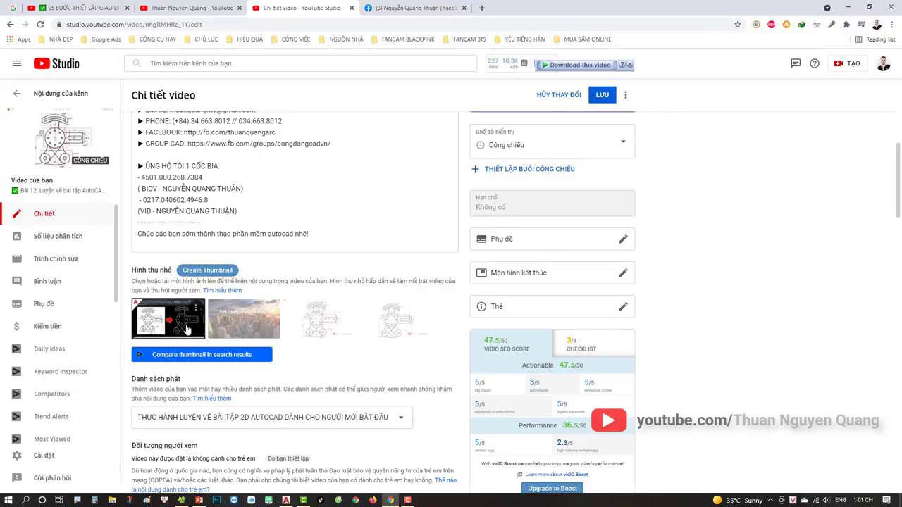
- Save the thumbnail change with LƯU and go to the video's watch page
{"action": "scroll", "coordinate": [494, 212], "scroll_direction": "down", "scroll_amount": 3}
{"action": "scroll", "coordinate": [591, 114], "scroll_direction": "up", "scroll_amount": 4}
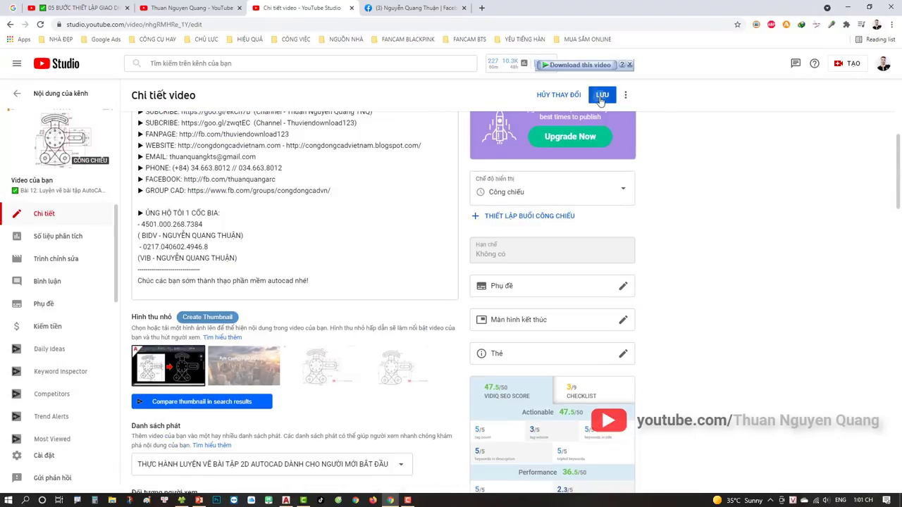
{"action": "left_click", "coordinate": [600, 97]}
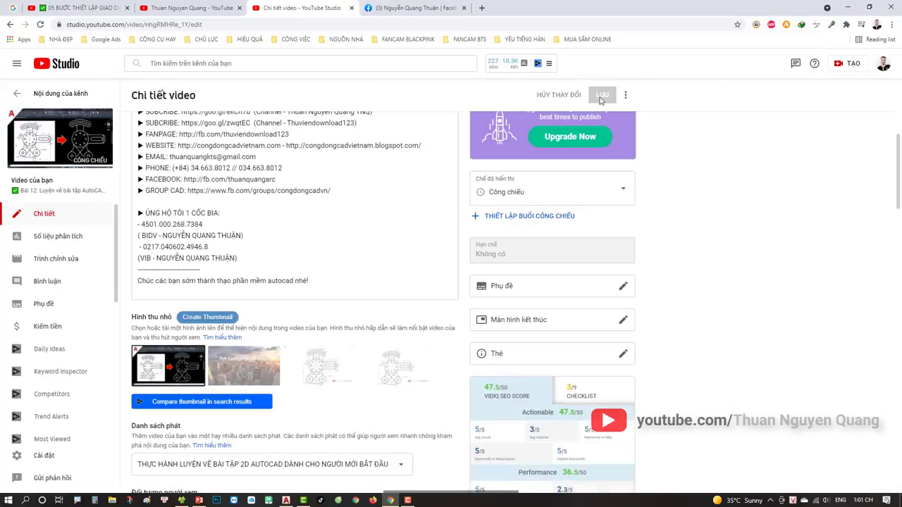
{"action": "left_click", "coordinate": [59, 134]}
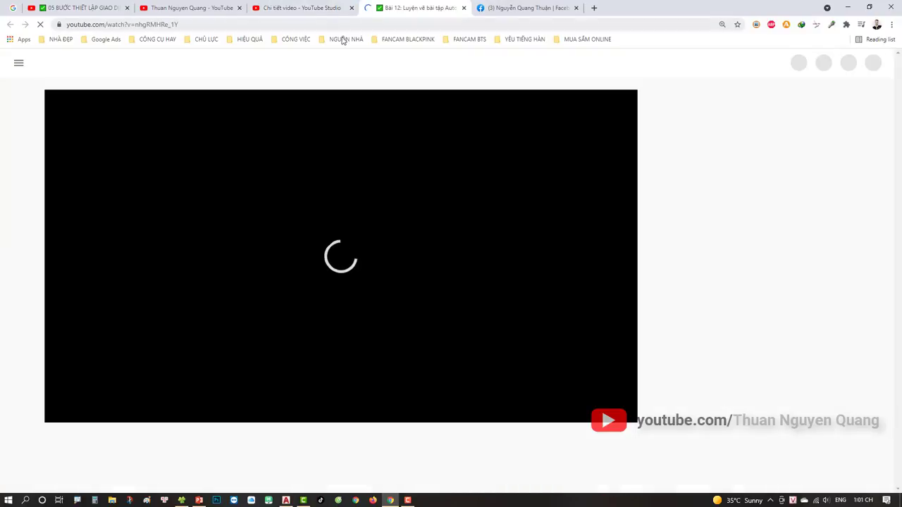
- Like the Bài 12 video and scroll its watch page to check the new thumbnail
{"action": "scroll", "coordinate": [435, 368], "scroll_direction": "down", "scroll_amount": 1}
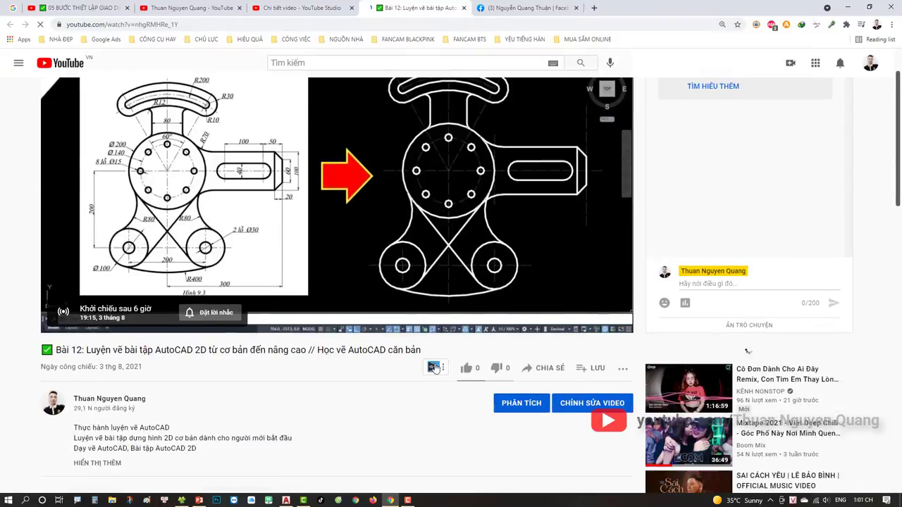
{"action": "left_click", "coordinate": [466, 368]}
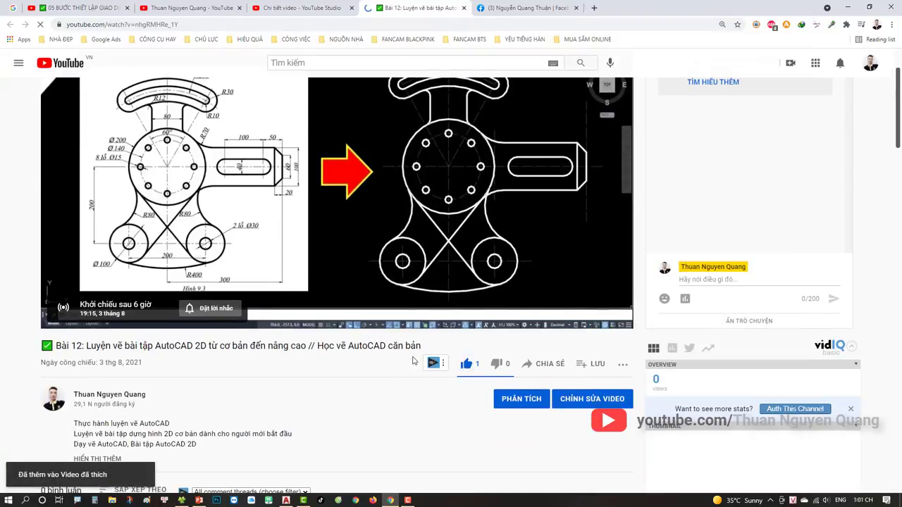
{"action": "scroll", "coordinate": [394, 389], "scroll_direction": "up", "scroll_amount": 1}
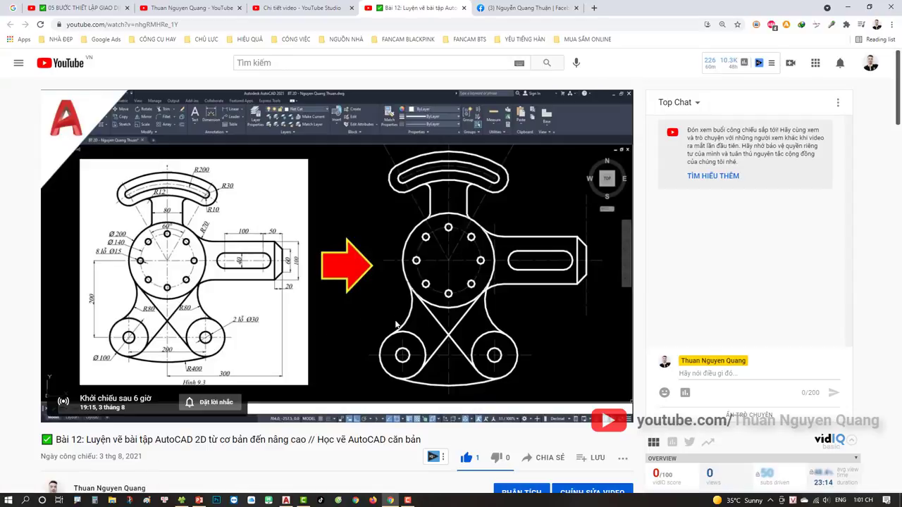
{"action": "scroll", "coordinate": [397, 327], "scroll_direction": "down", "scroll_amount": 2}
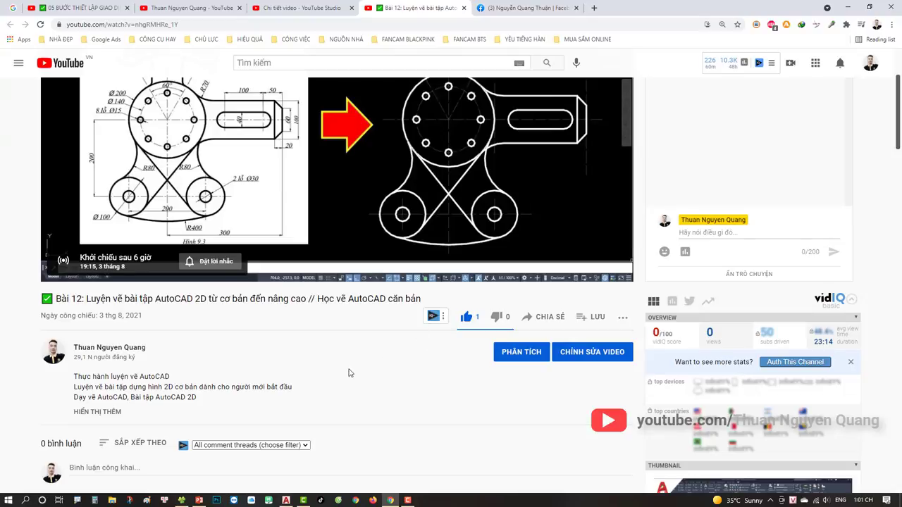
{"action": "scroll", "coordinate": [346, 375], "scroll_direction": "down", "scroll_amount": 2}
{"action": "scroll", "coordinate": [381, 208], "scroll_direction": "up", "scroll_amount": 3}
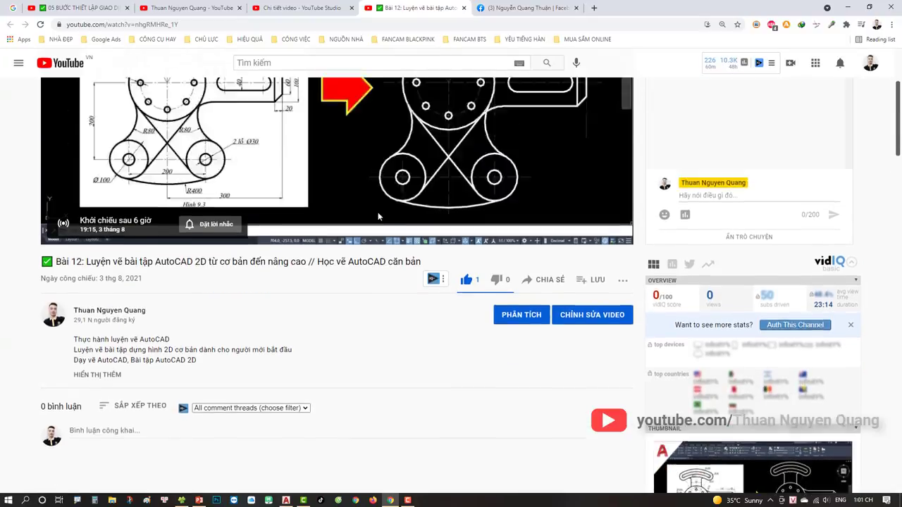
{"action": "scroll", "coordinate": [387, 301], "scroll_direction": "up", "scroll_amount": 1}
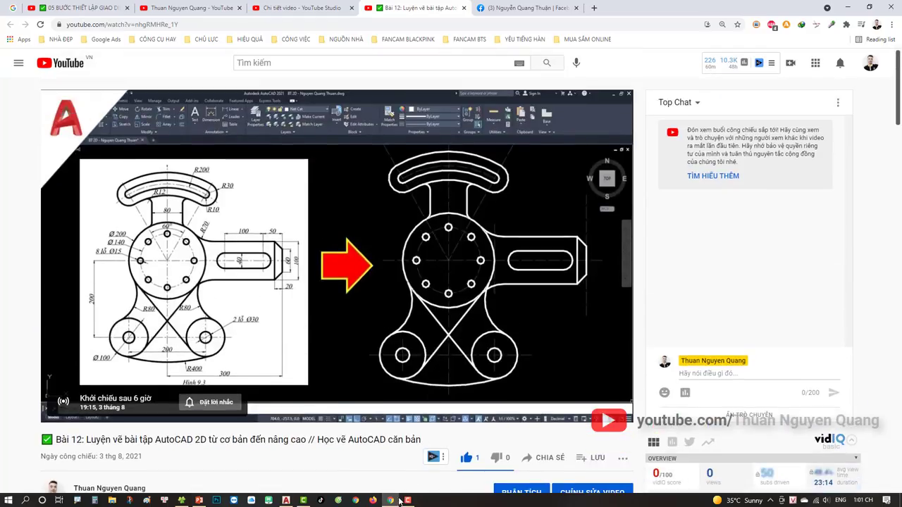
{"action": "left_click", "coordinate": [199, 500]}
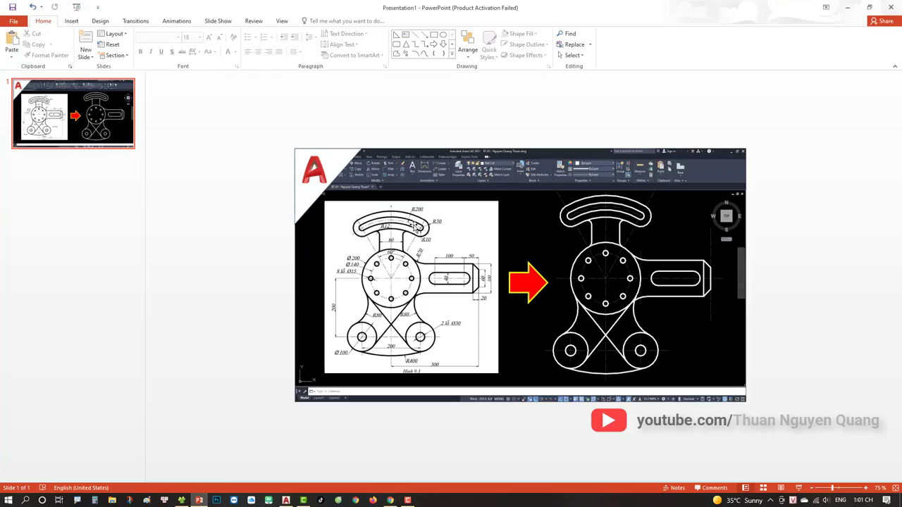